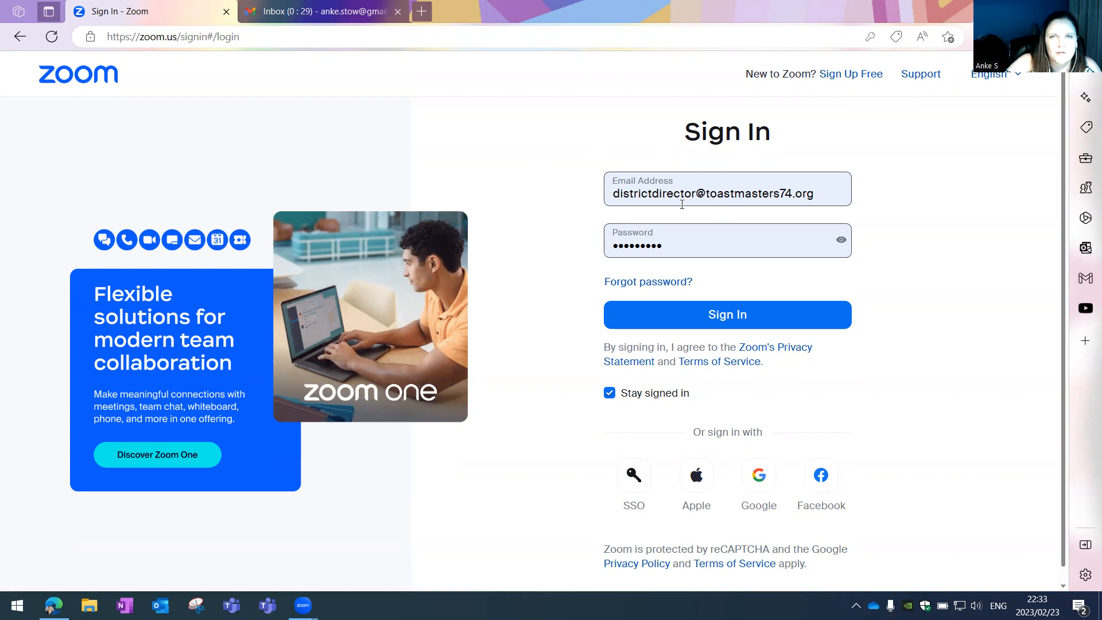
- Sign in to the Zoom web portal with the saved account credentials
left_click(674, 319)
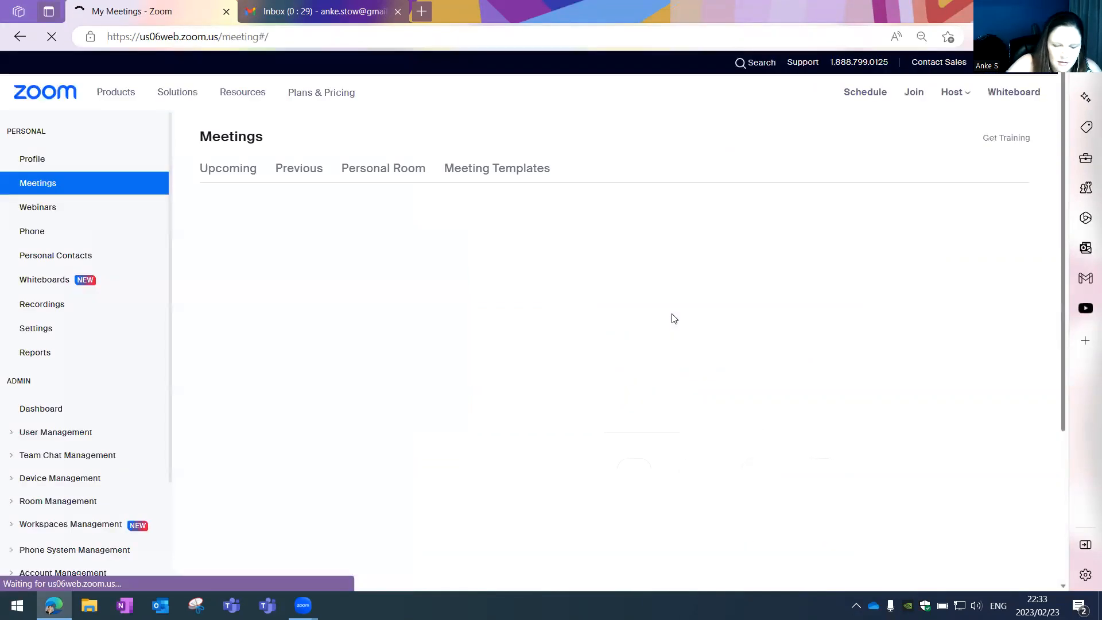
- Look through the upcoming meetings, such as DLC Interview, then sign out of this account
mouse_move(424, 404)
scroll(424, 404, "down", 7)
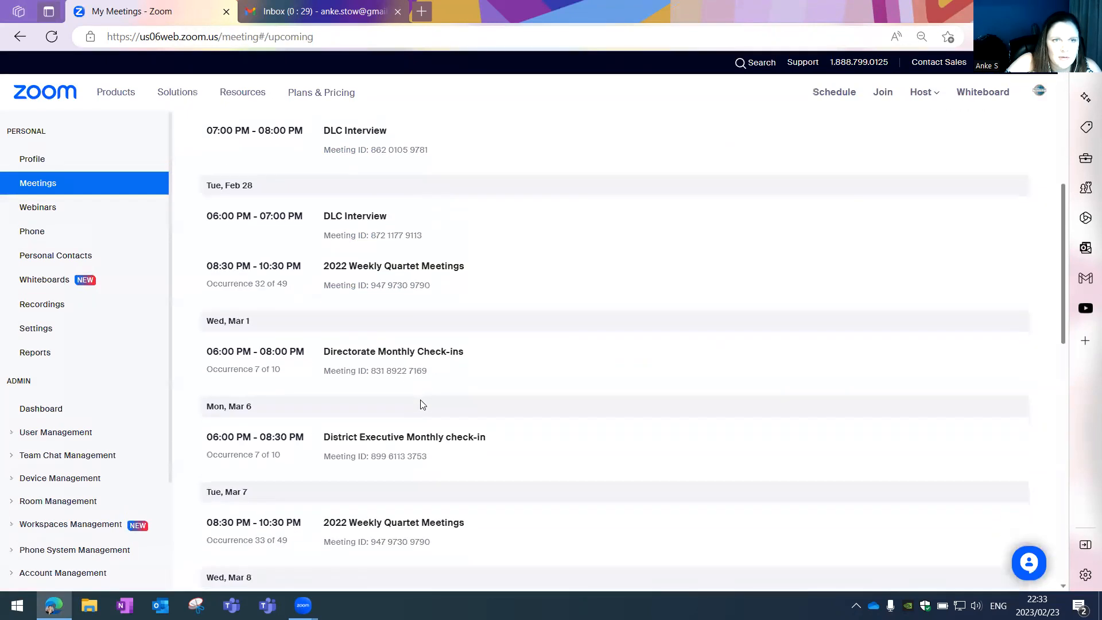
scroll(422, 405, "down", 3)
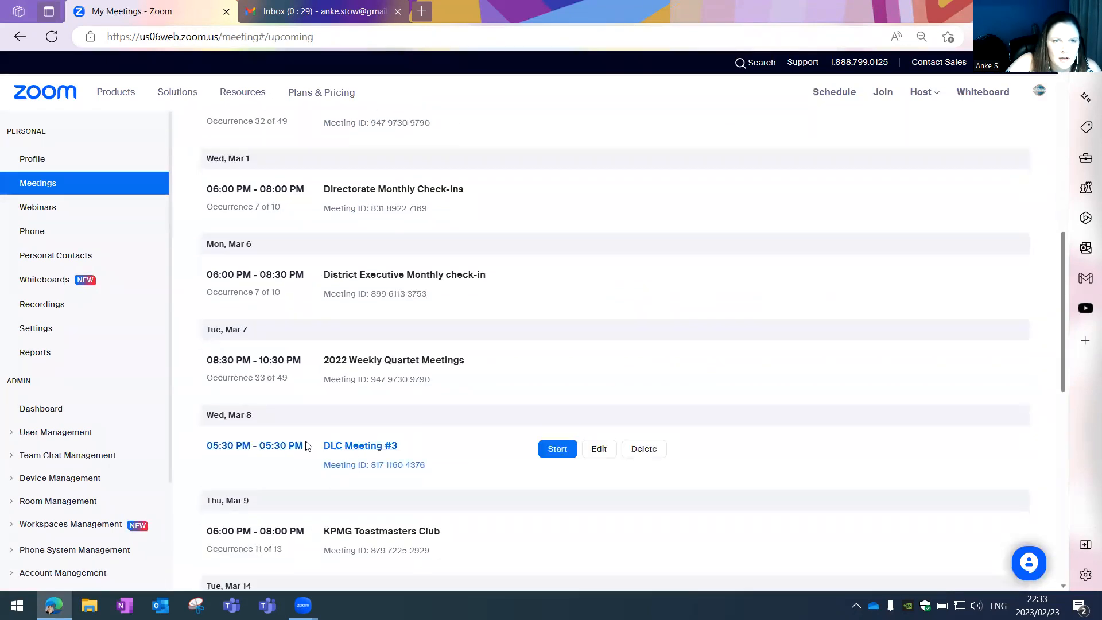
mouse_move(247, 446)
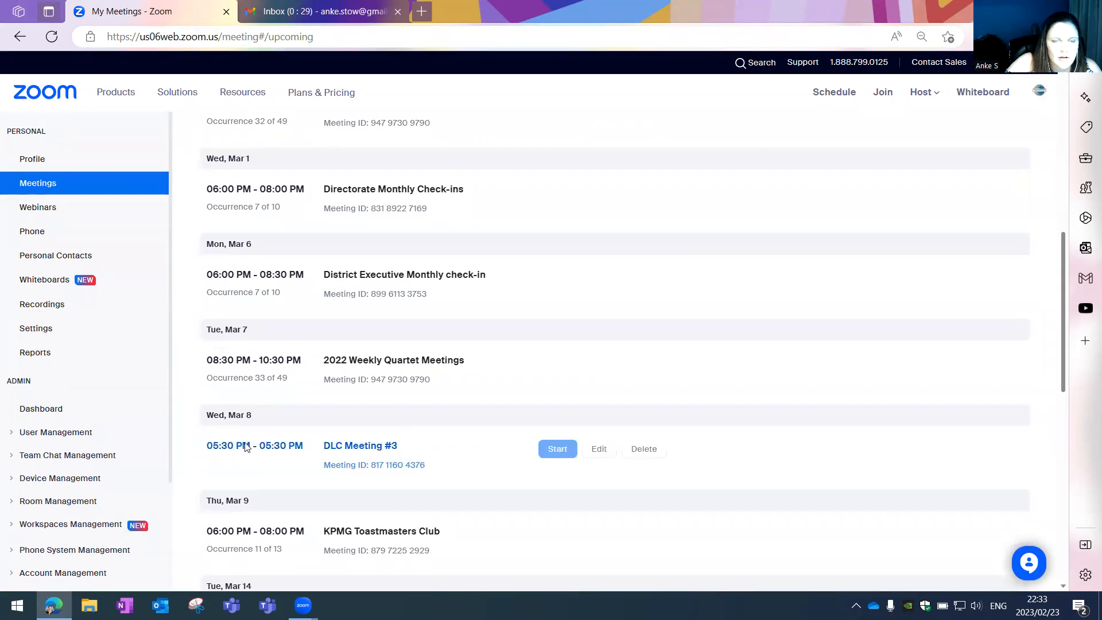
scroll(471, 441, "up", 12)
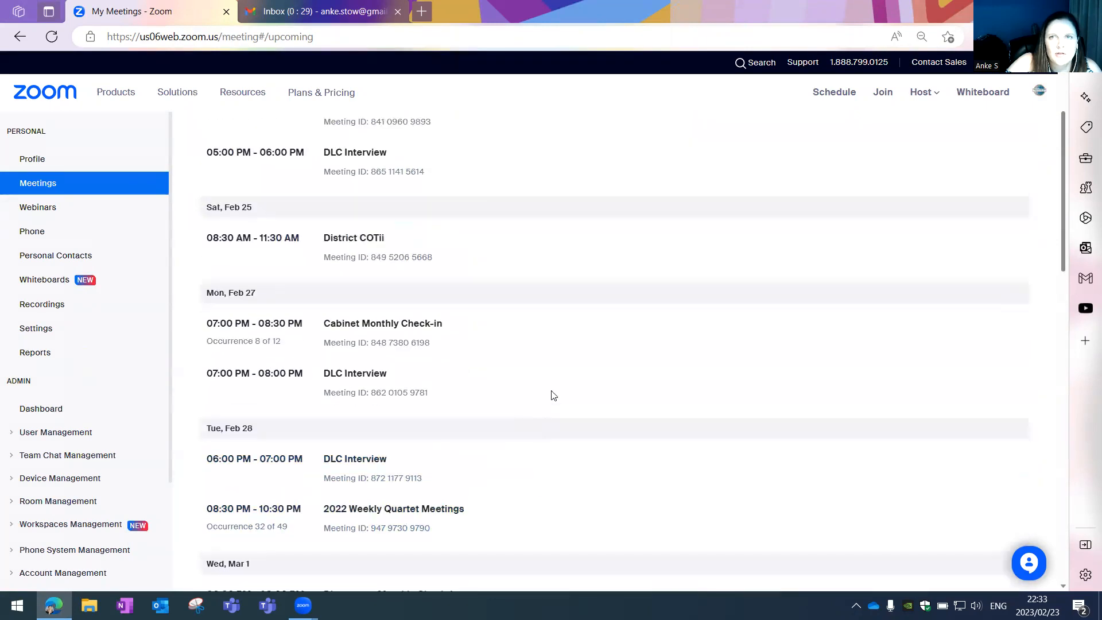
mouse_move(1040, 93)
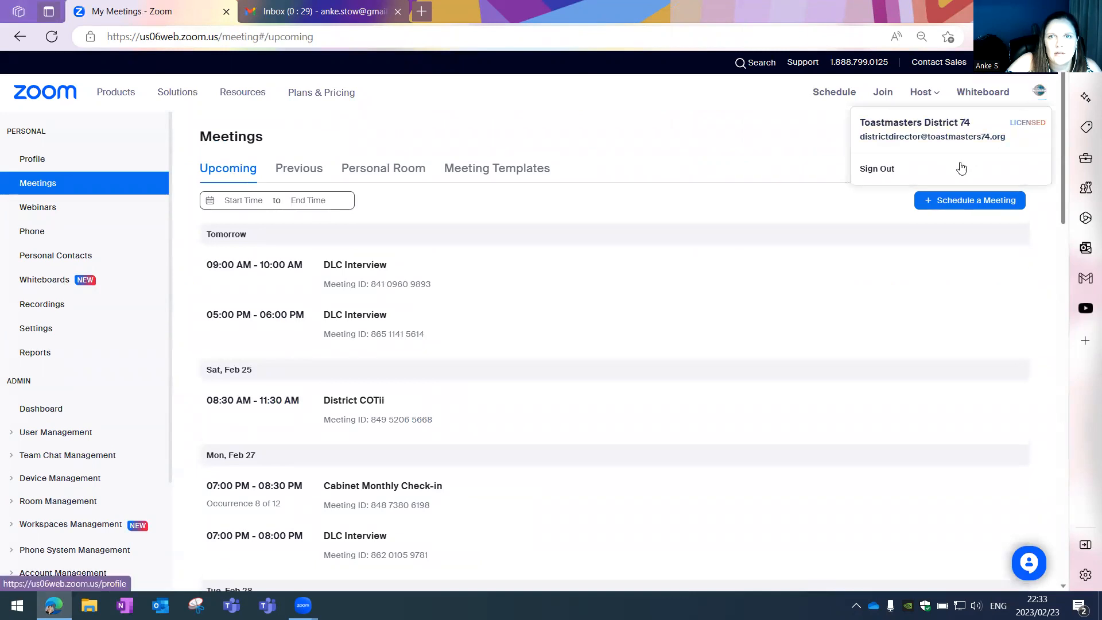
left_click(952, 169)
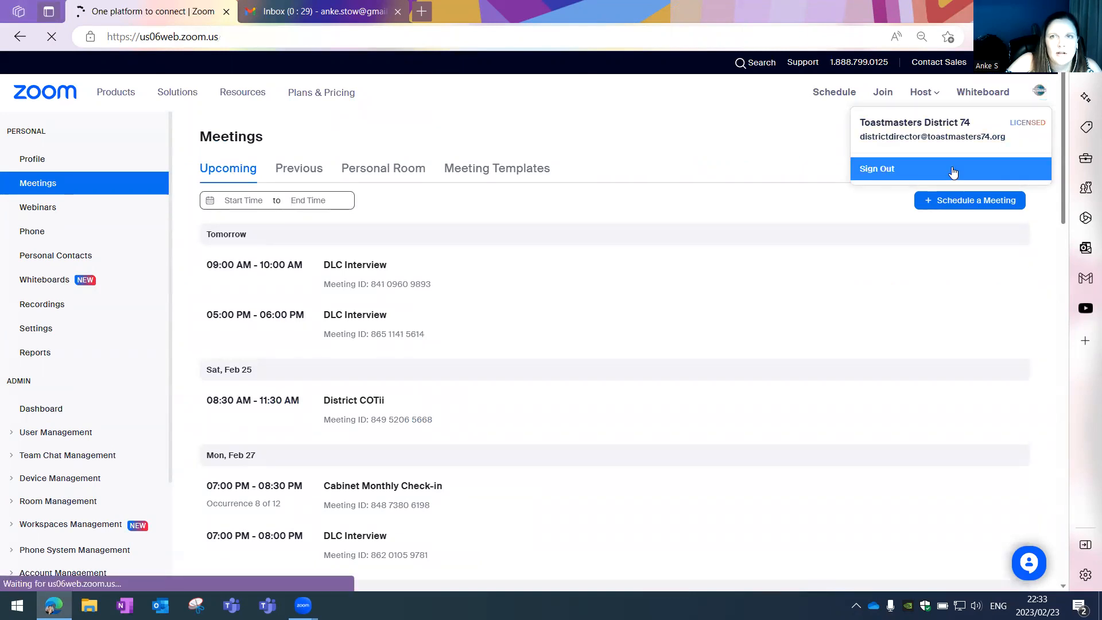
- Sign in with another saved account and browse its Toastmasters club meetings
left_click(911, 62)
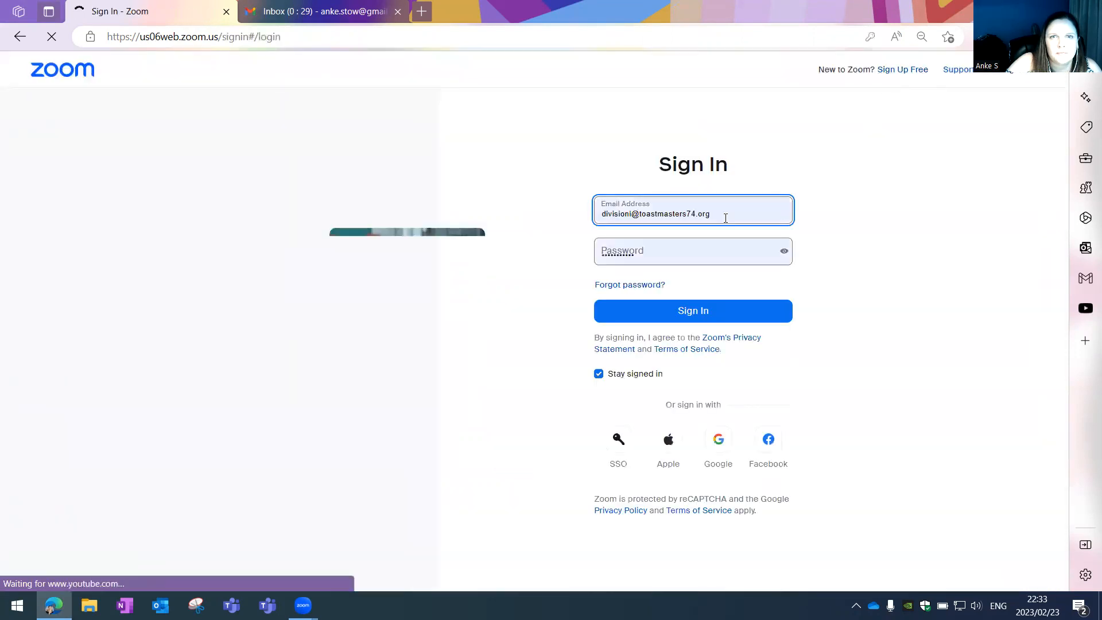
left_click(643, 218)
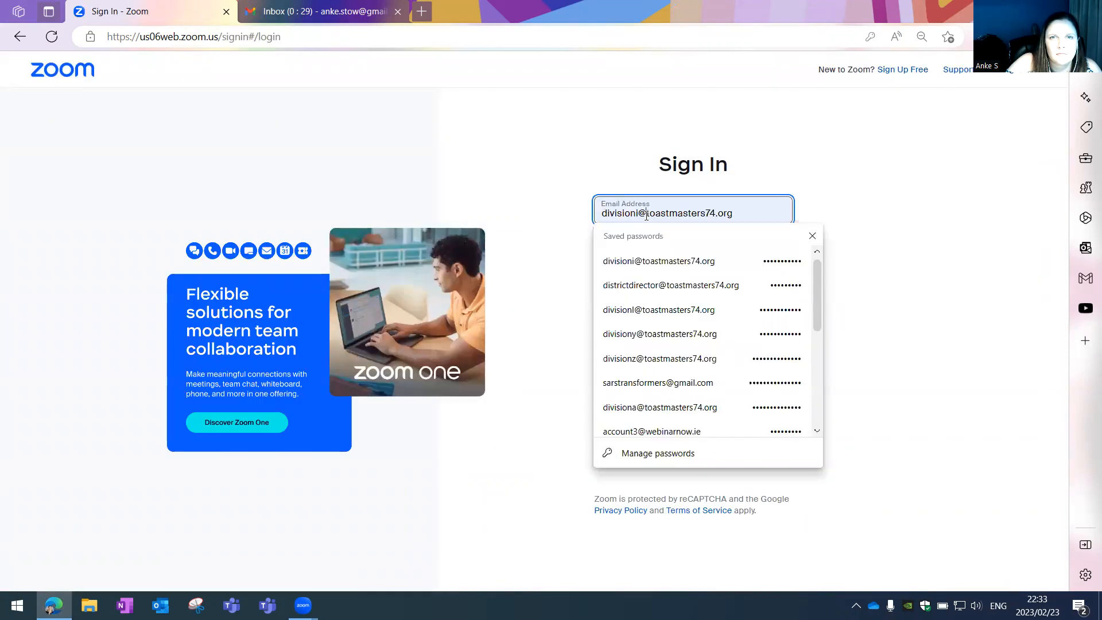
left_click(632, 311)
left_click(661, 313)
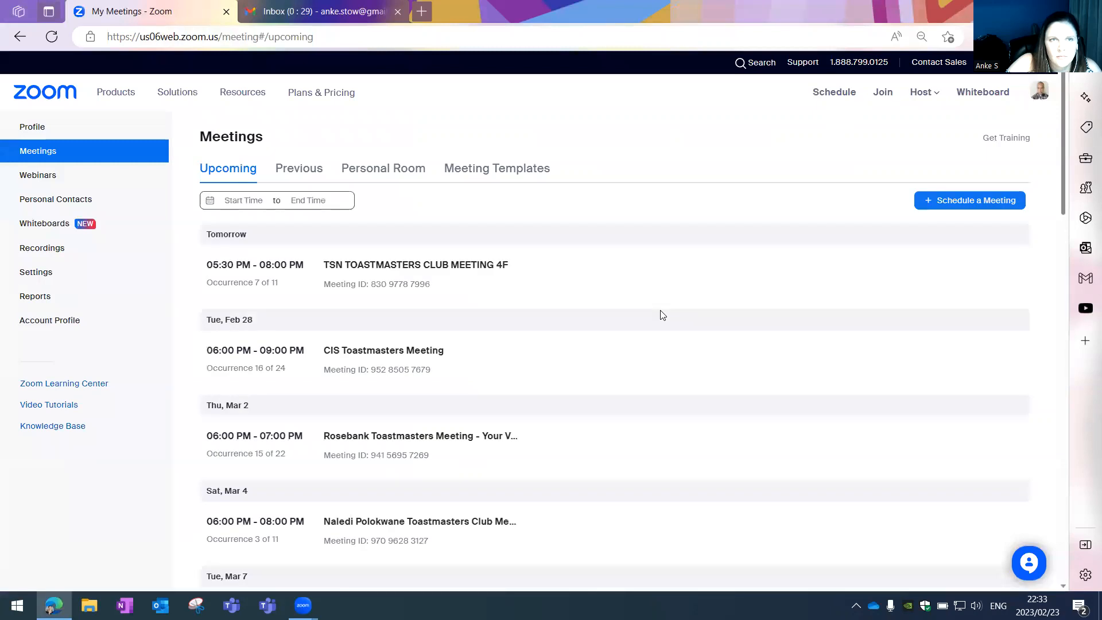
scroll(396, 389, "down", 3)
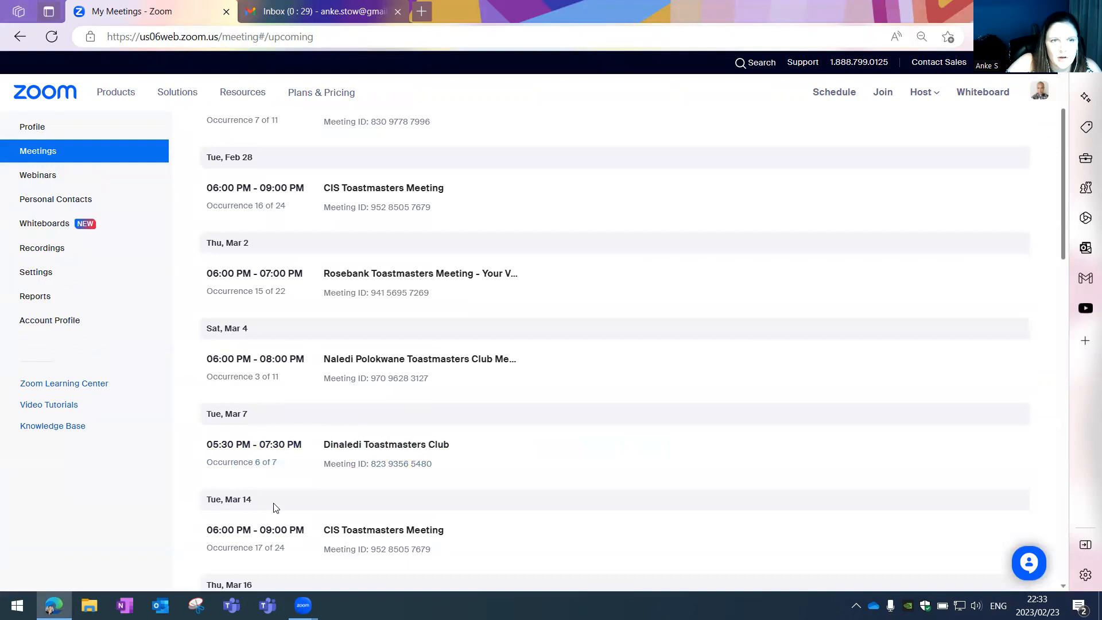
scroll(273, 507, "up", 3)
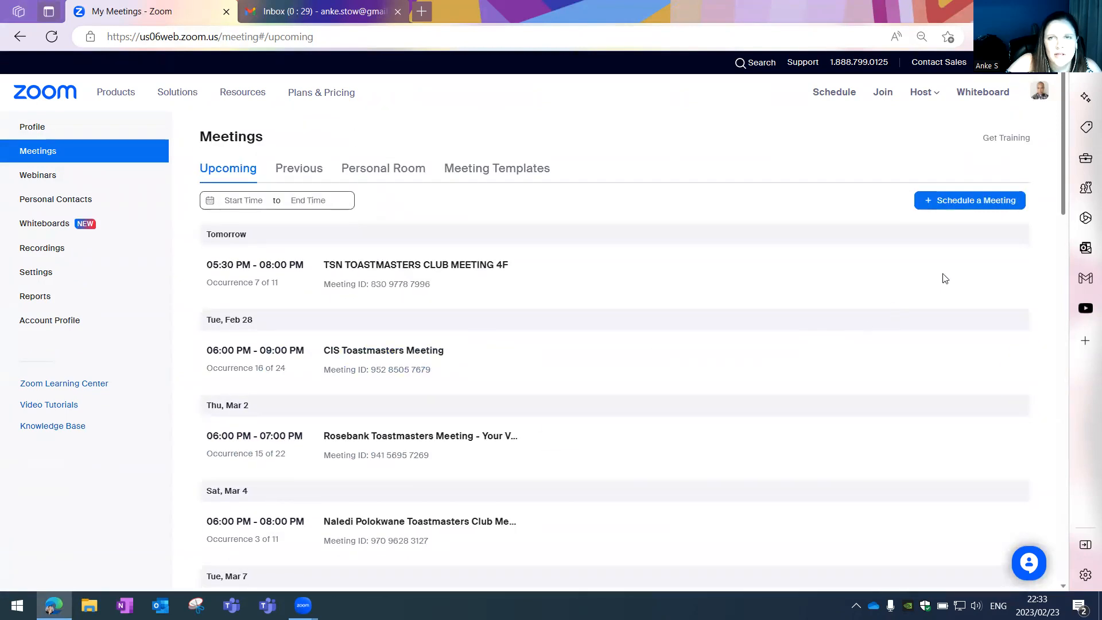
- Schedule a new meeting titled 'Online Free Public Speaking Event' on 8 March 2023
left_click(992, 205)
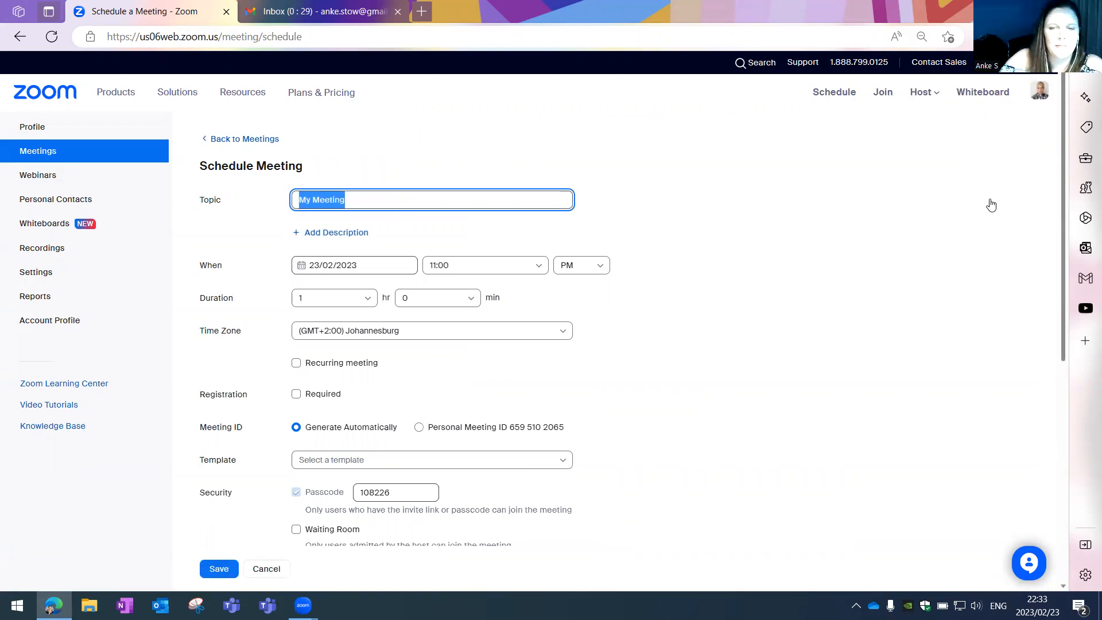
type("Online")
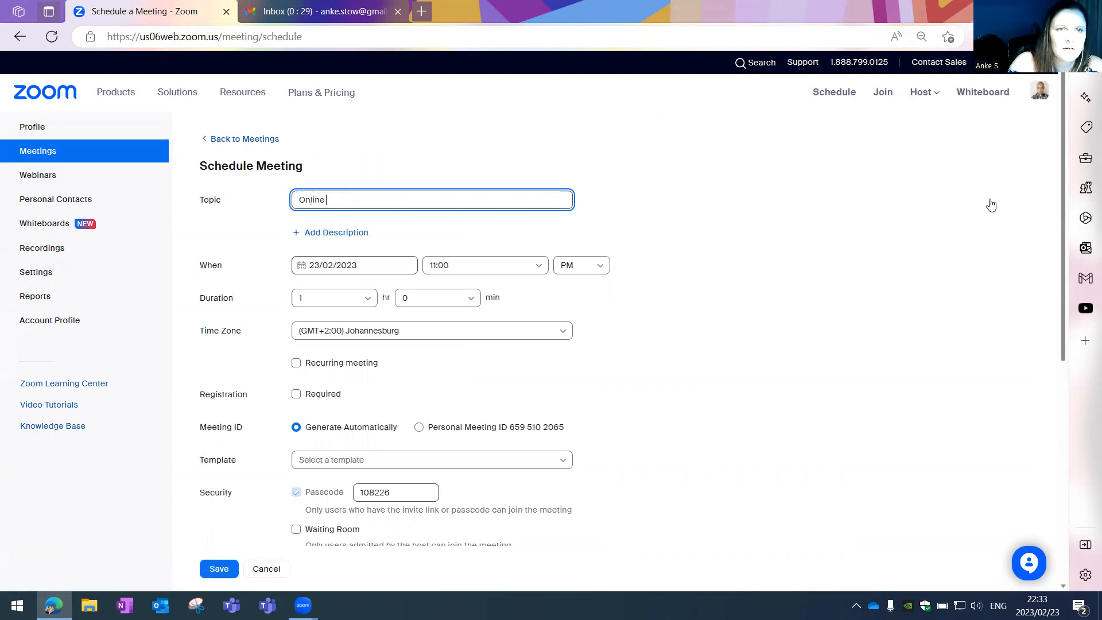
type(" Free Piu")
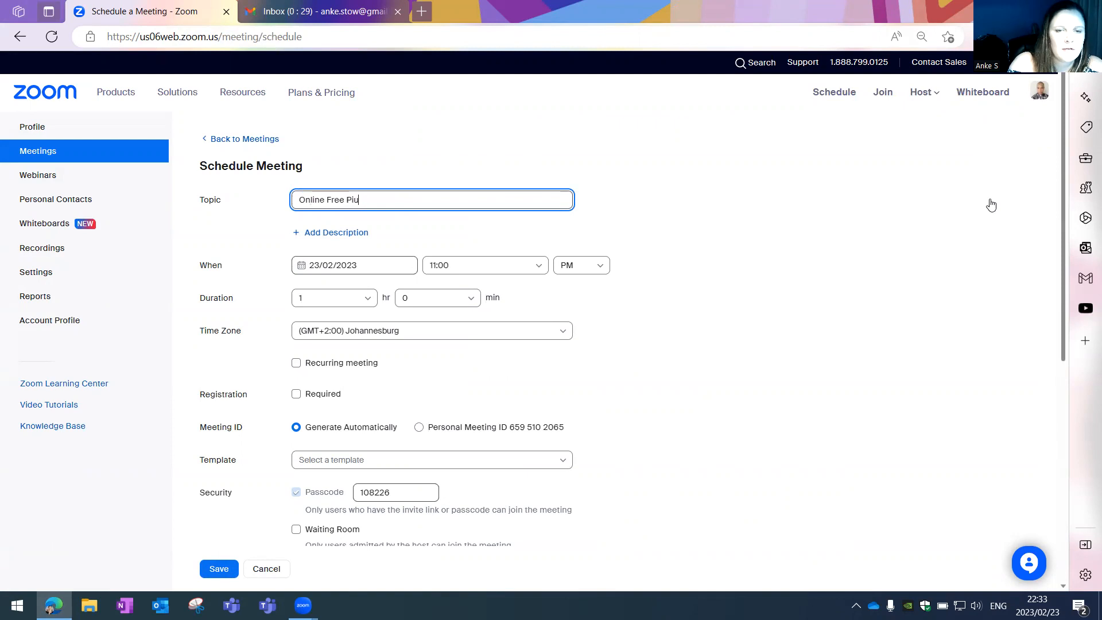
key("BackSpace")
key("BackSpace")
type("ublic Speaking Event")
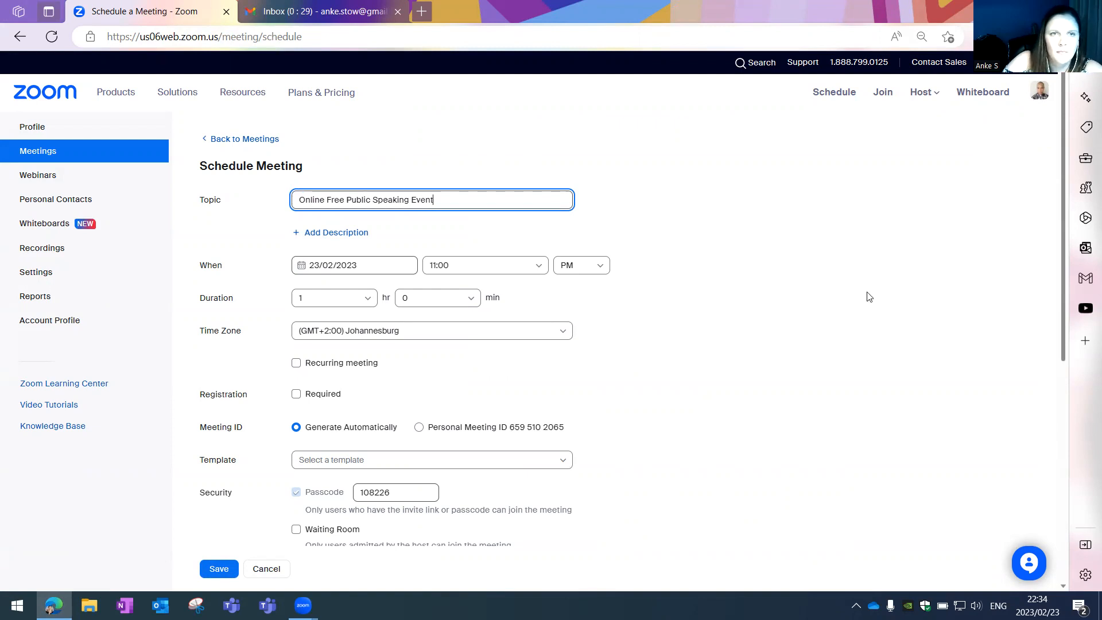
left_click(370, 267)
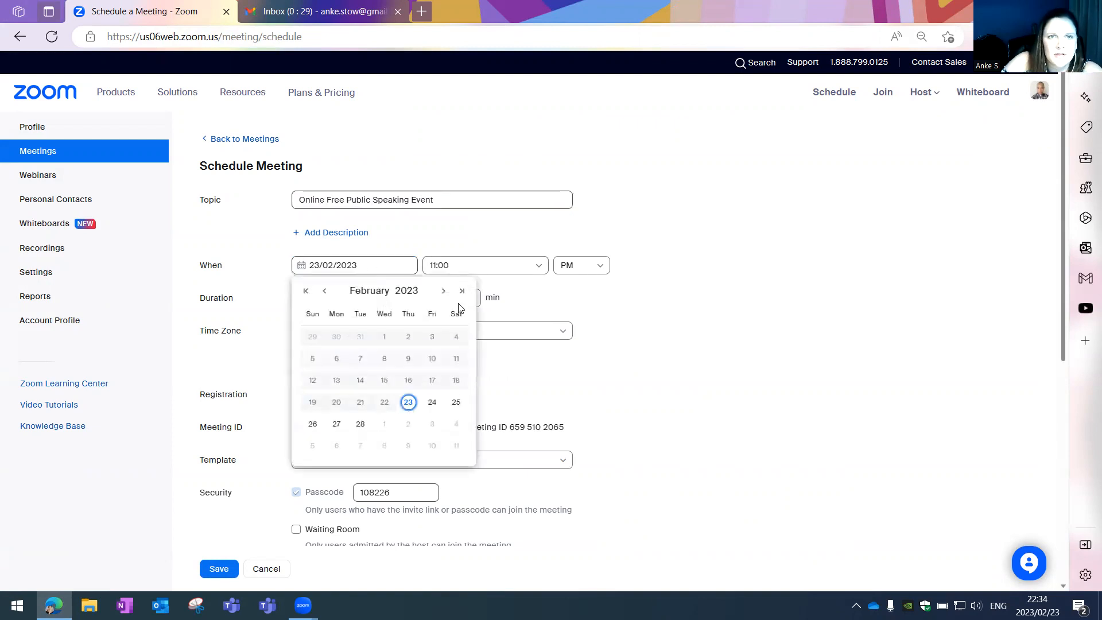
left_click(444, 291)
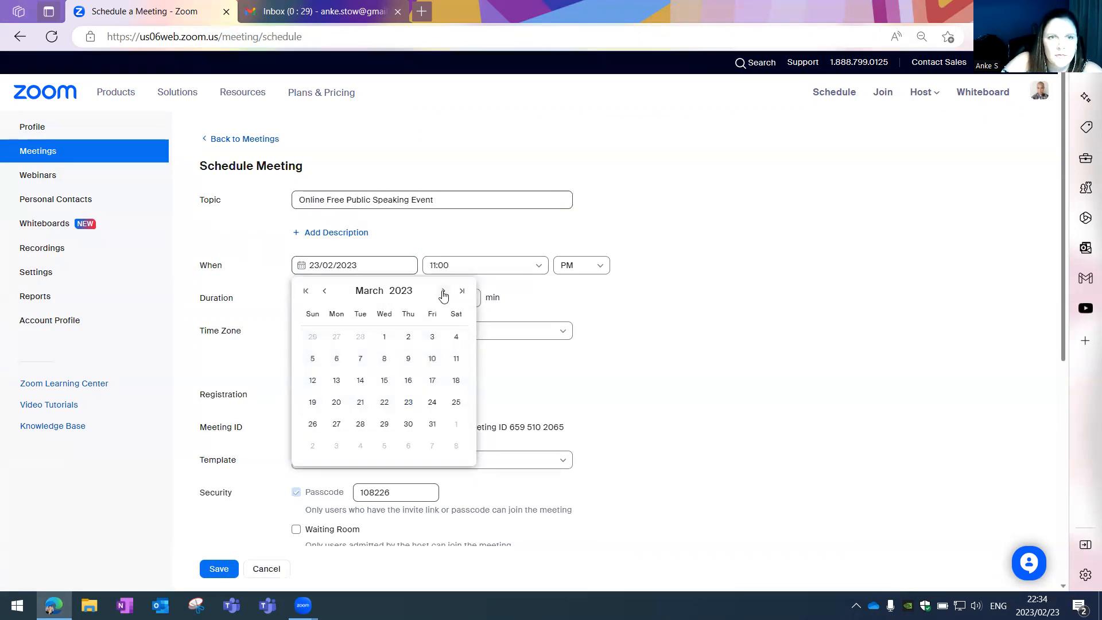
left_click(383, 360)
- Set the start time to 06:00 PM, duration to 2 hours, and require registration
left_click(539, 269)
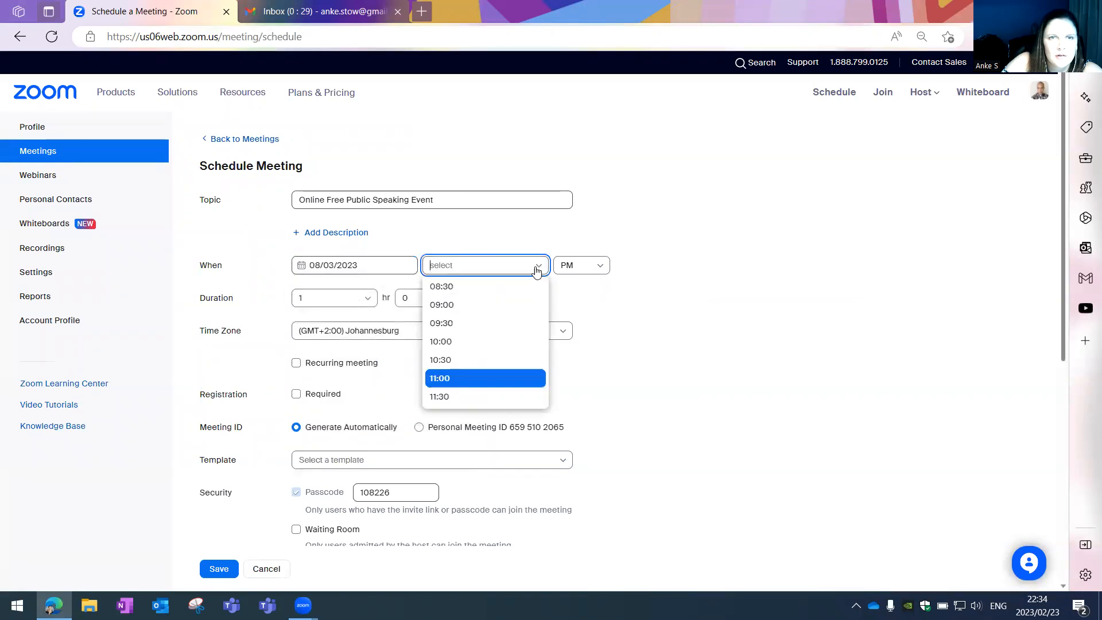
scroll(508, 310, "up", 2)
scroll(505, 307, "up", 1)
left_click(483, 290)
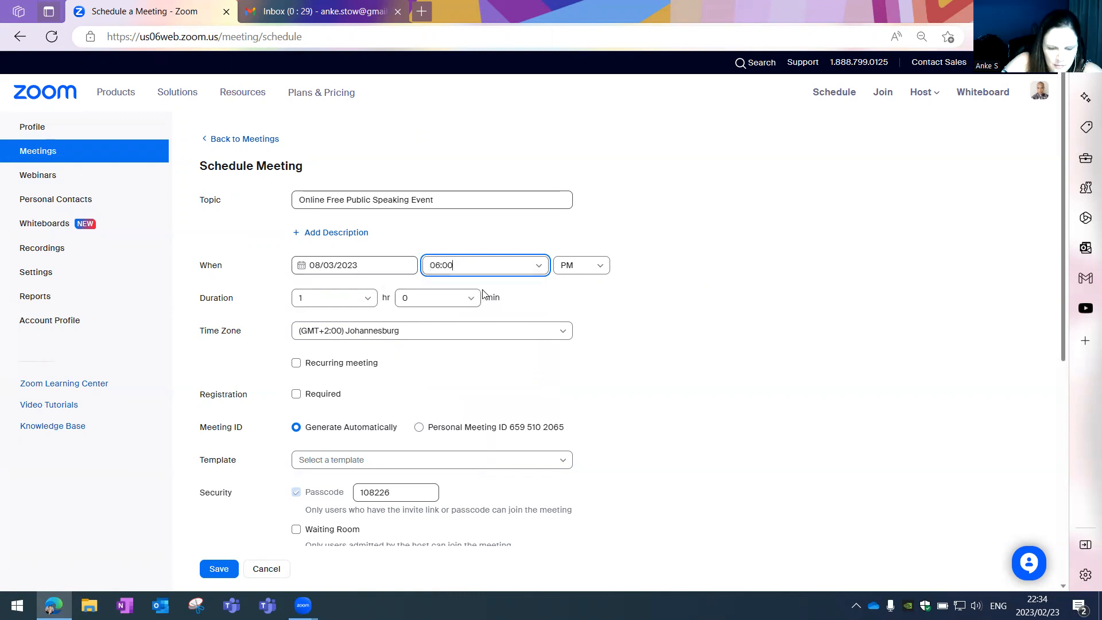
left_click(367, 299)
left_click(333, 359)
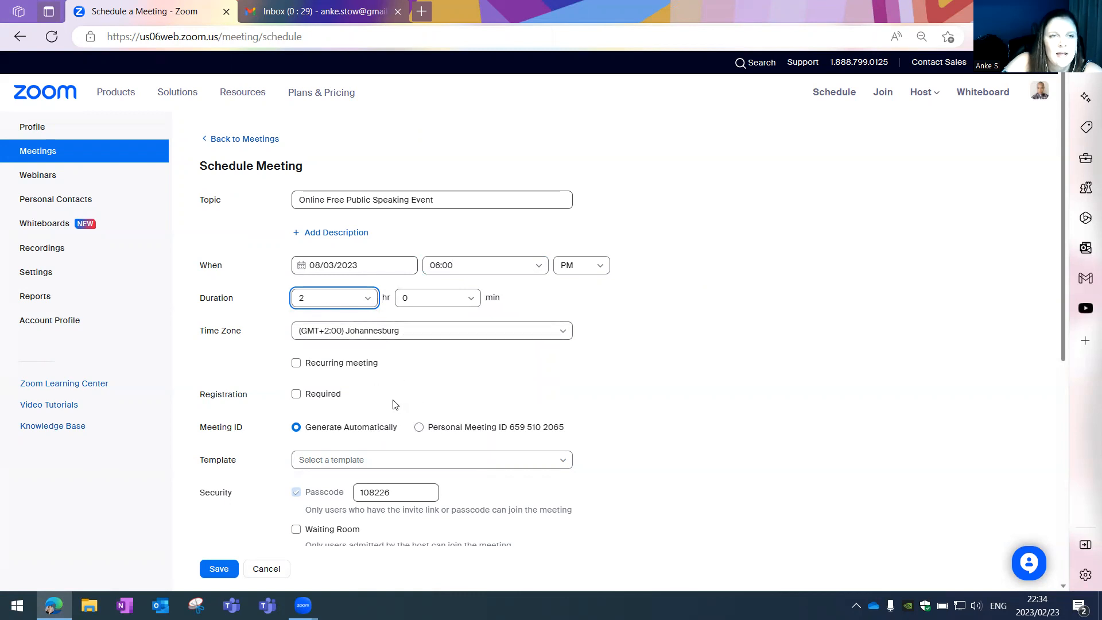
left_click_drag(248, 395, 204, 396)
left_click(193, 397)
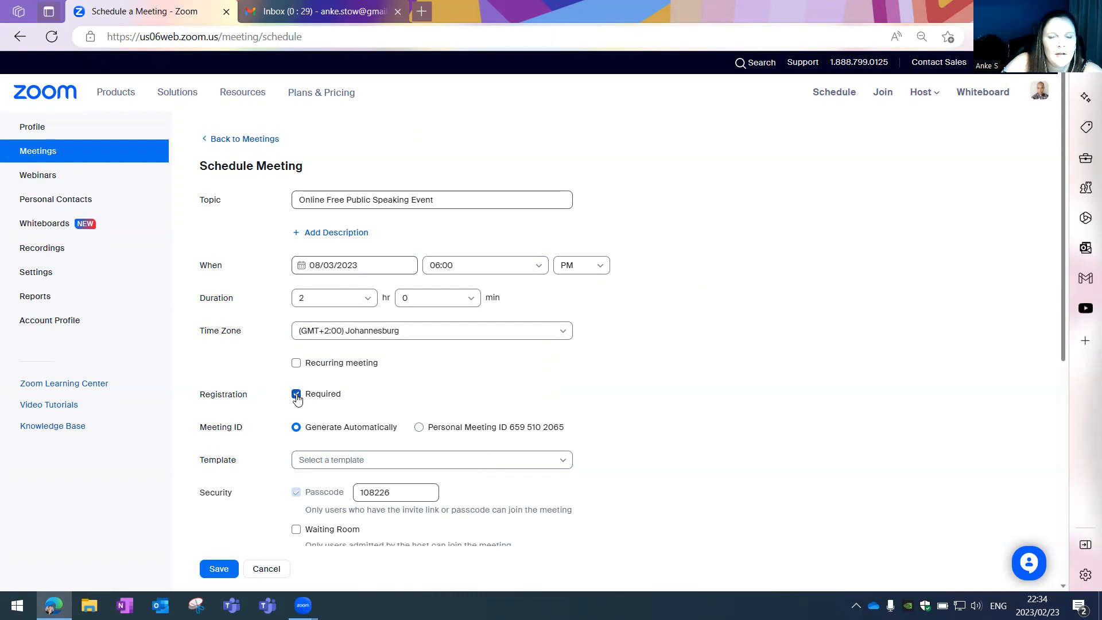
- Replace the meeting passcode with a new one
scroll(299, 412, "down", 1)
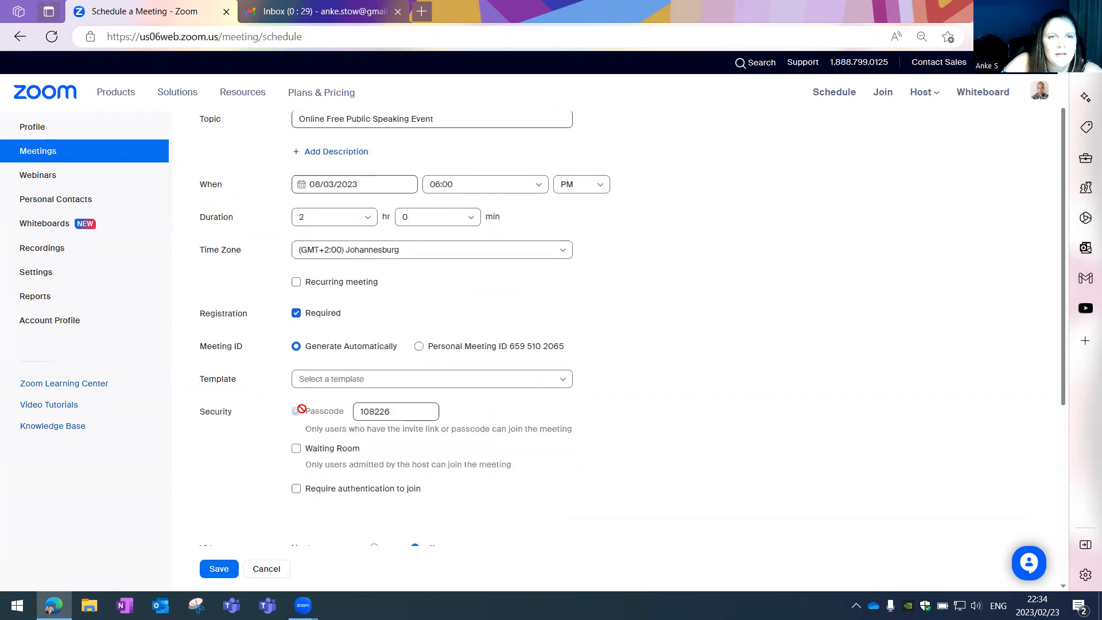
left_click(383, 411)
double_click(384, 411)
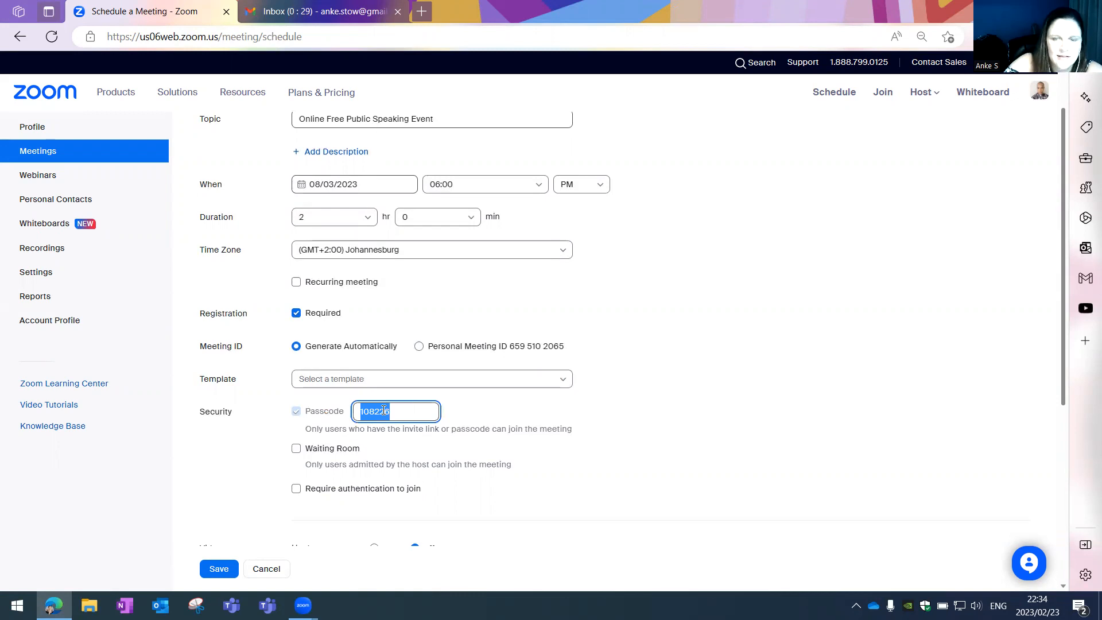
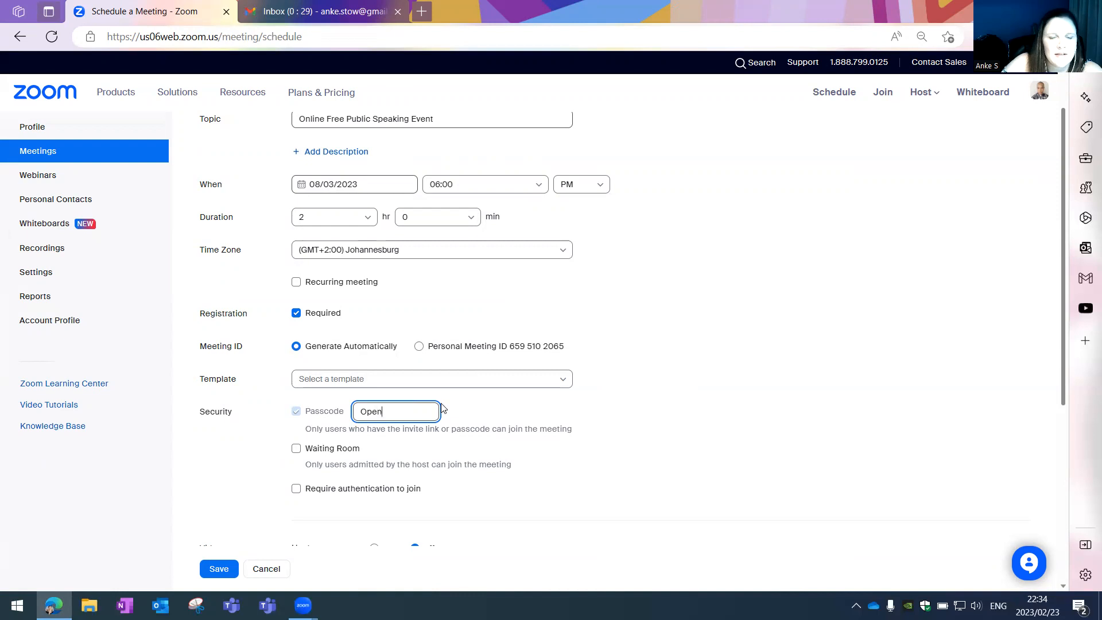
- Expand the additional meeting options and save the new meeting
scroll(419, 432, "down", 1)
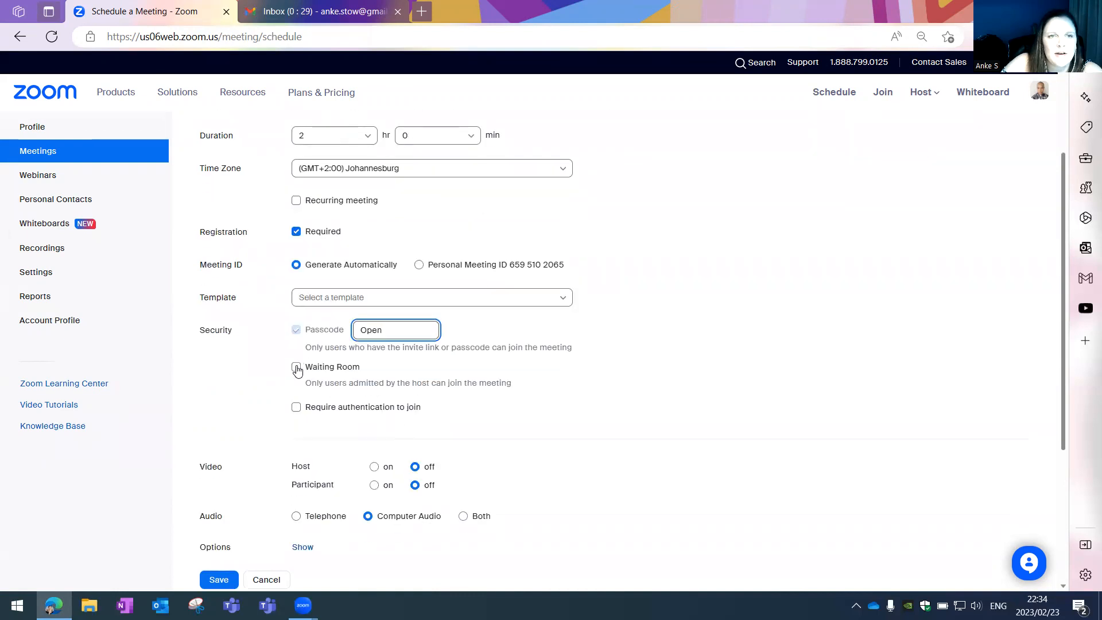
scroll(321, 396, "down", 1)
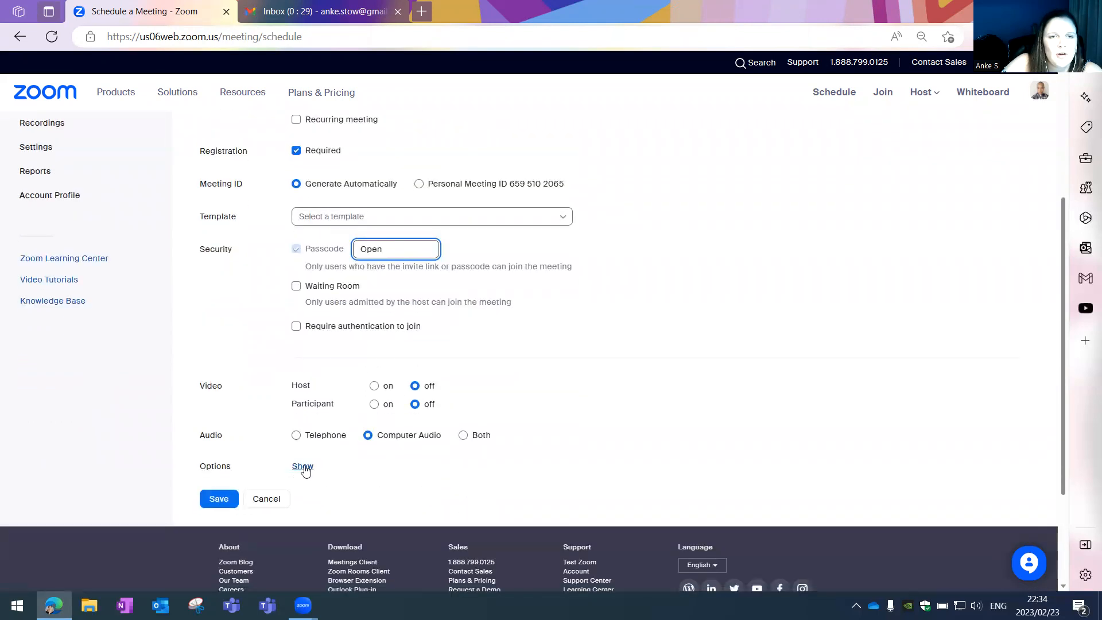
left_click(303, 467)
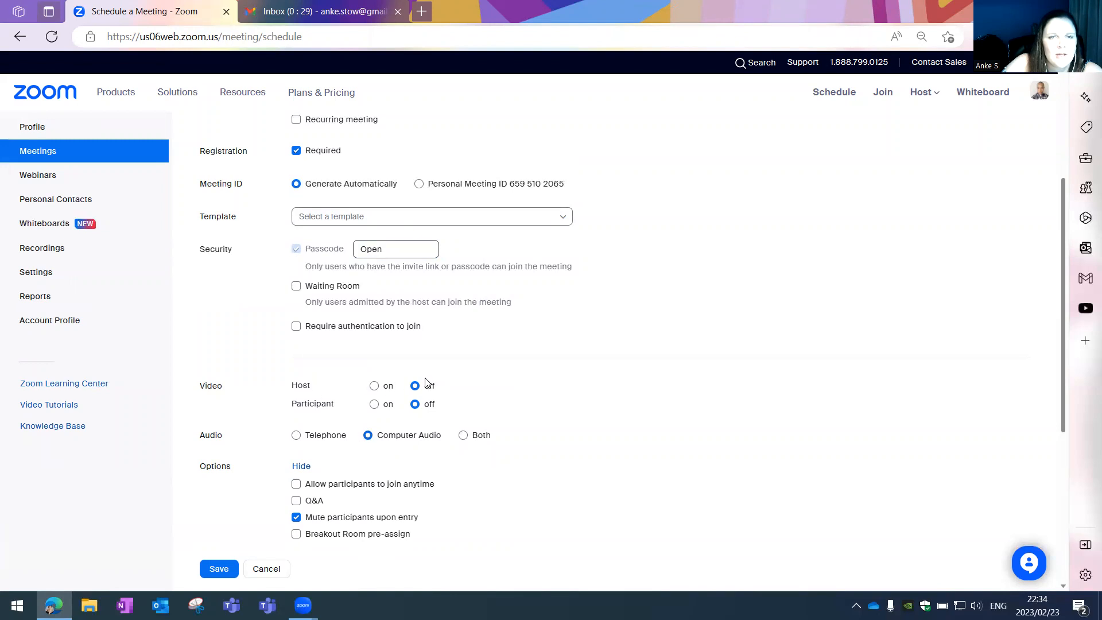
scroll(330, 463, "down", 5)
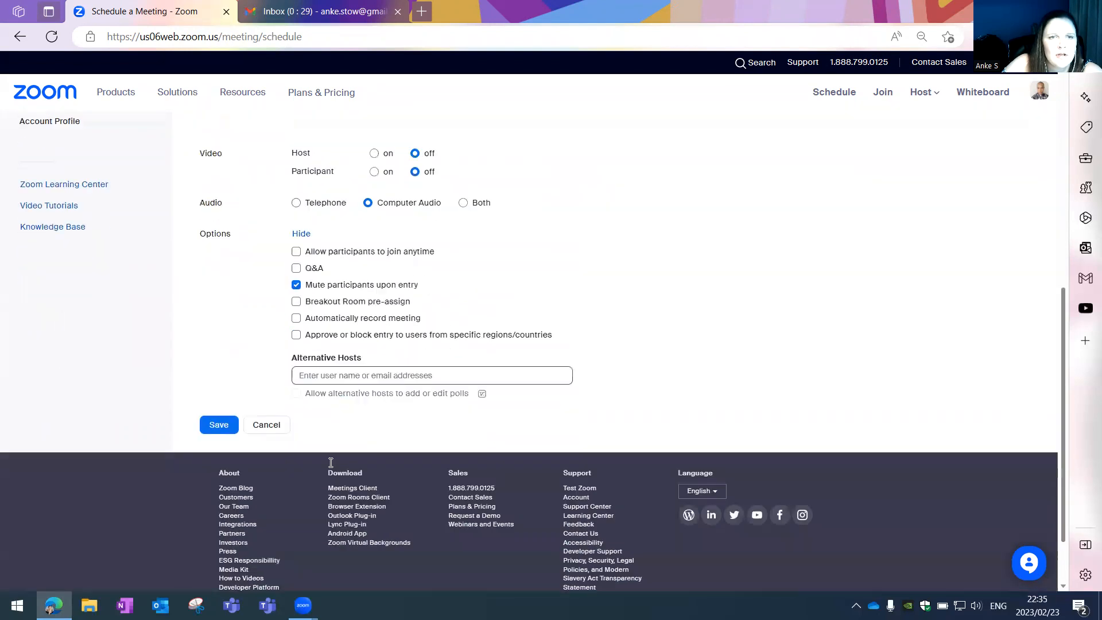
left_click(215, 413)
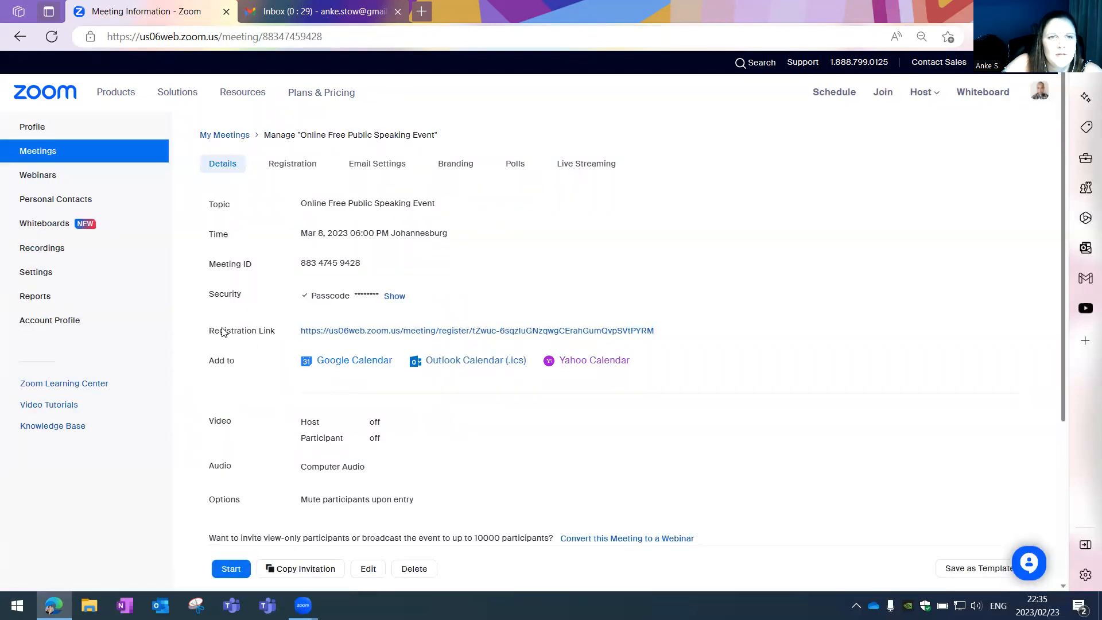
- Copy the registration link from the meeting invitation and paste it into a new browser tab
left_click_drag(211, 338, 279, 333)
left_click(278, 333)
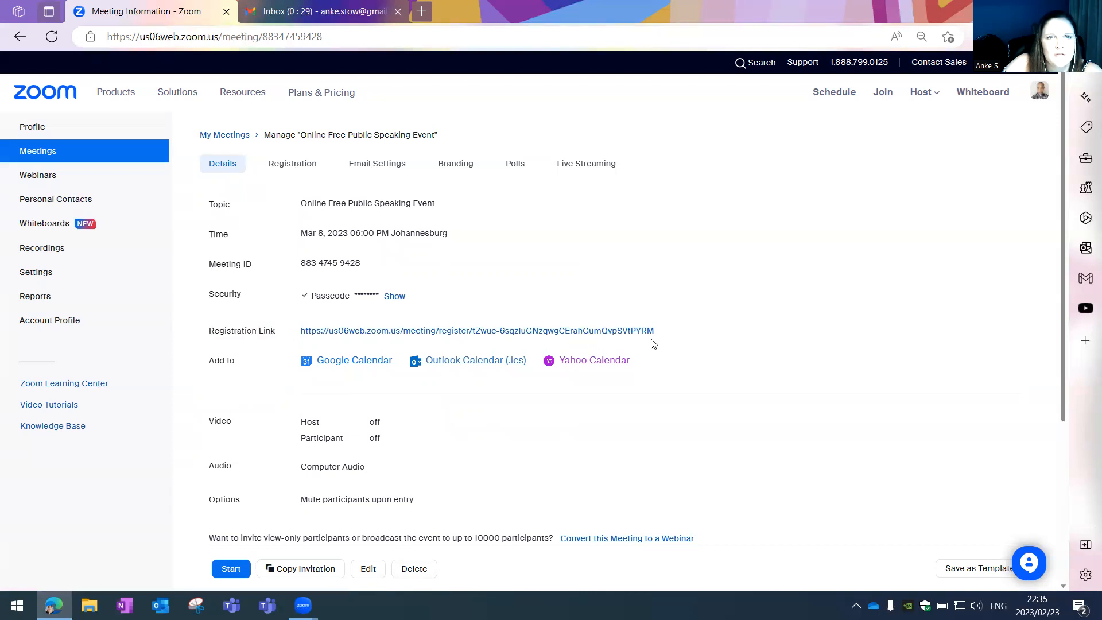
left_click(305, 571)
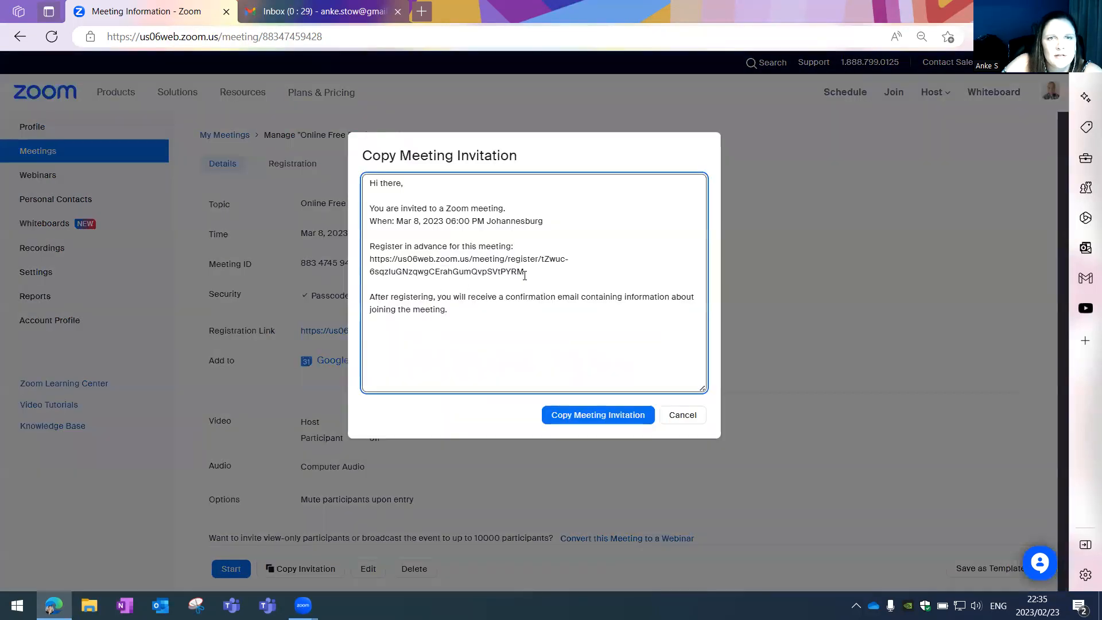
left_click_drag(515, 273, 366, 262)
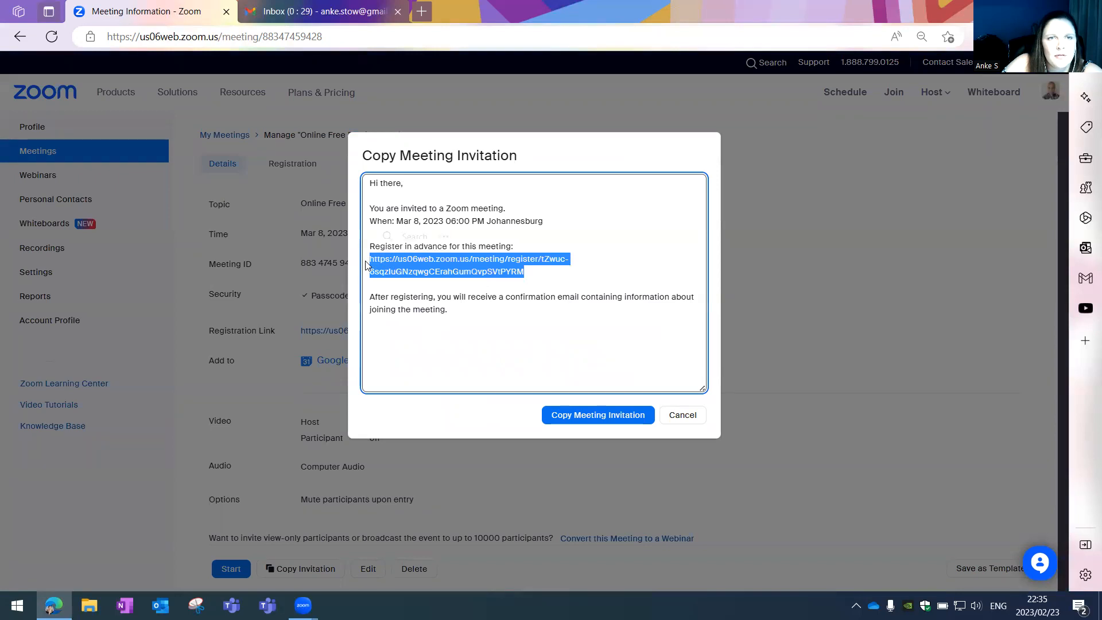
left_click(422, 11)
key("ctrl+v")
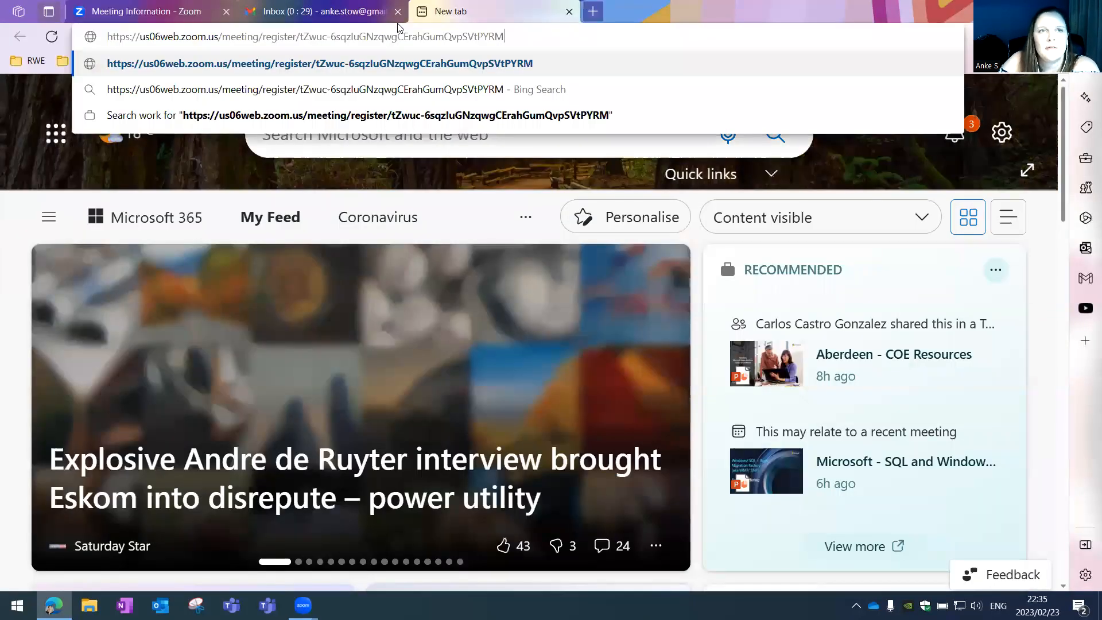
- Load the registration page, then return to the meeting details and close the invitation dialog
key("Return")
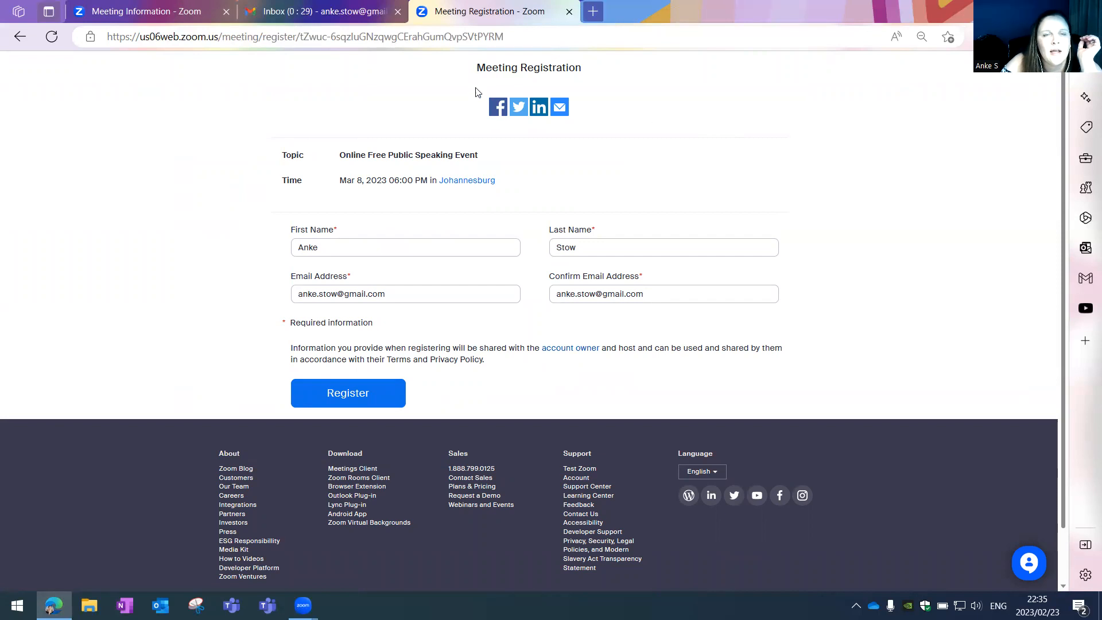
left_click(143, 12)
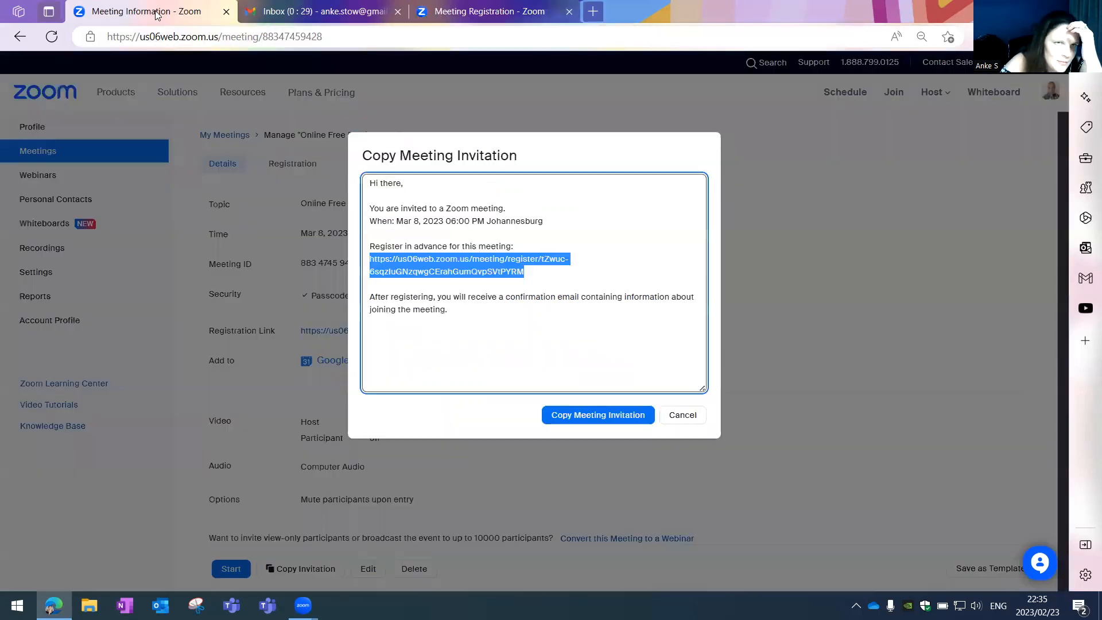
left_click(682, 414)
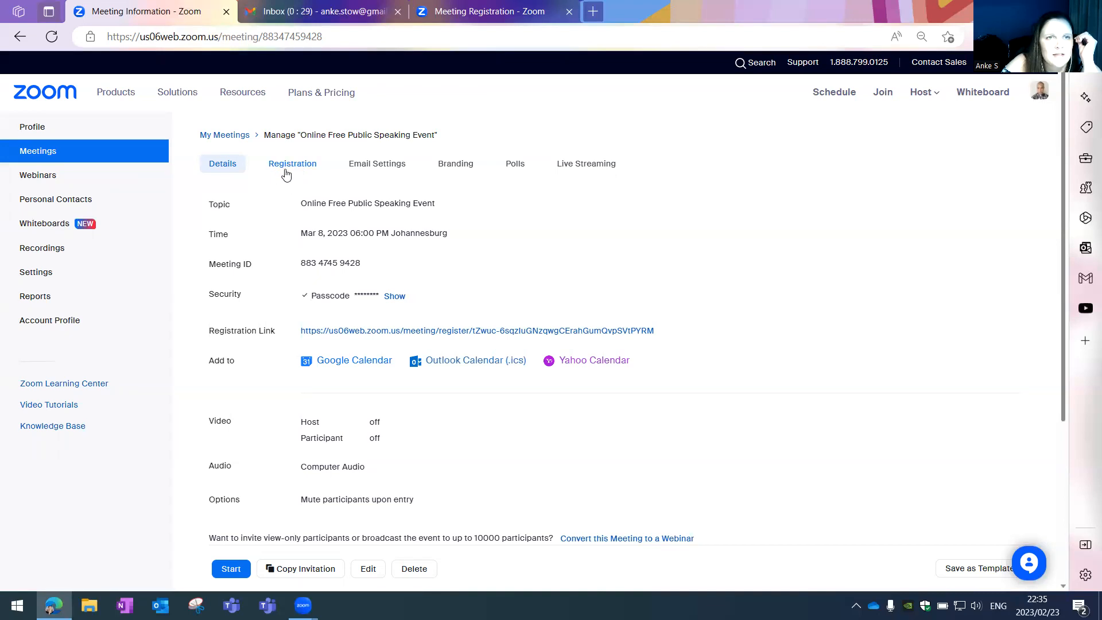
- Open 'Online Free Public Speaking Event' from the Meetings list and view its Registration settings
left_click(39, 151)
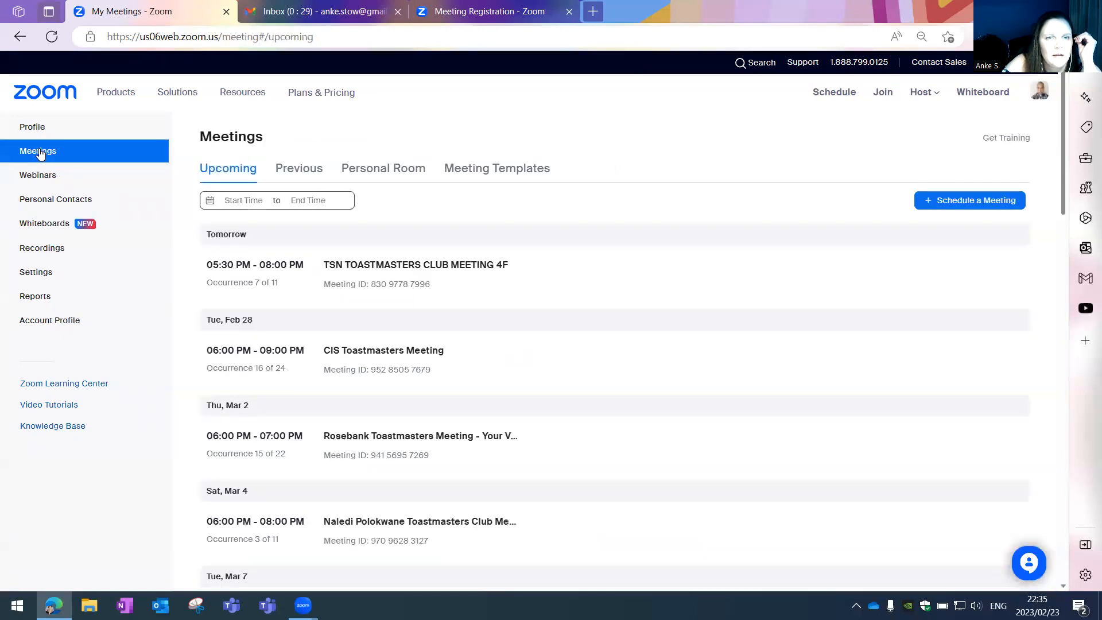
scroll(402, 419, "down", 4)
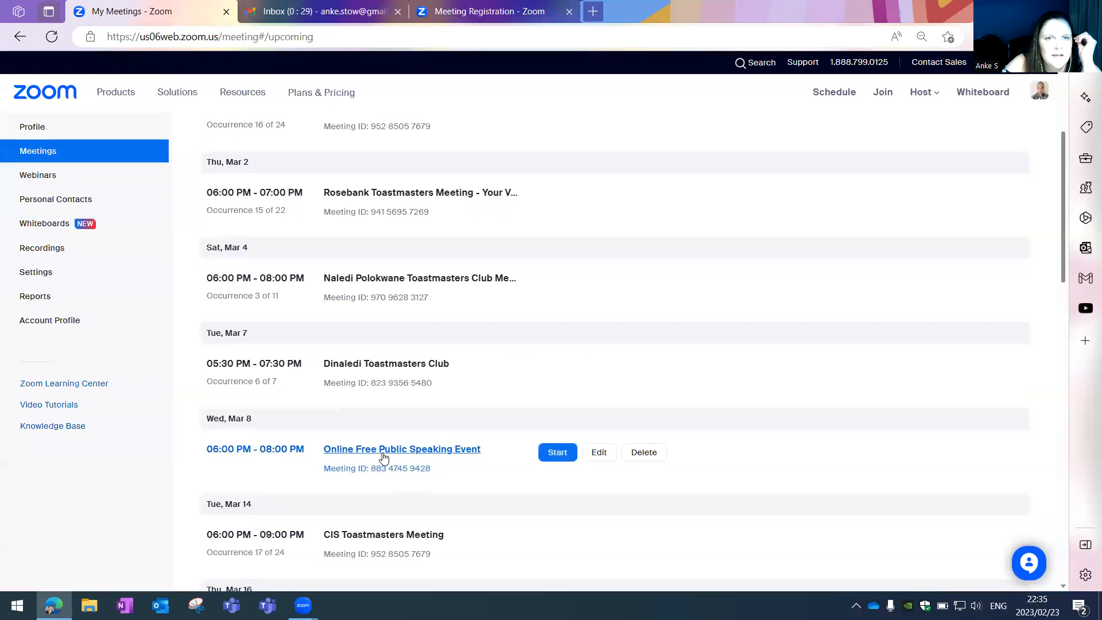
left_click(389, 450)
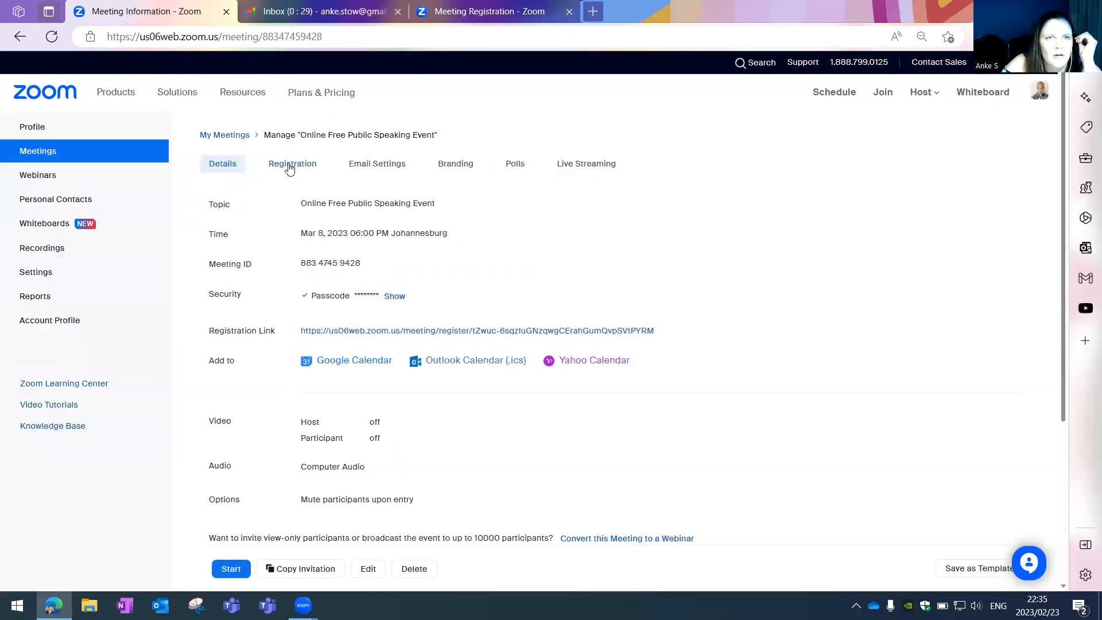
left_click(293, 164)
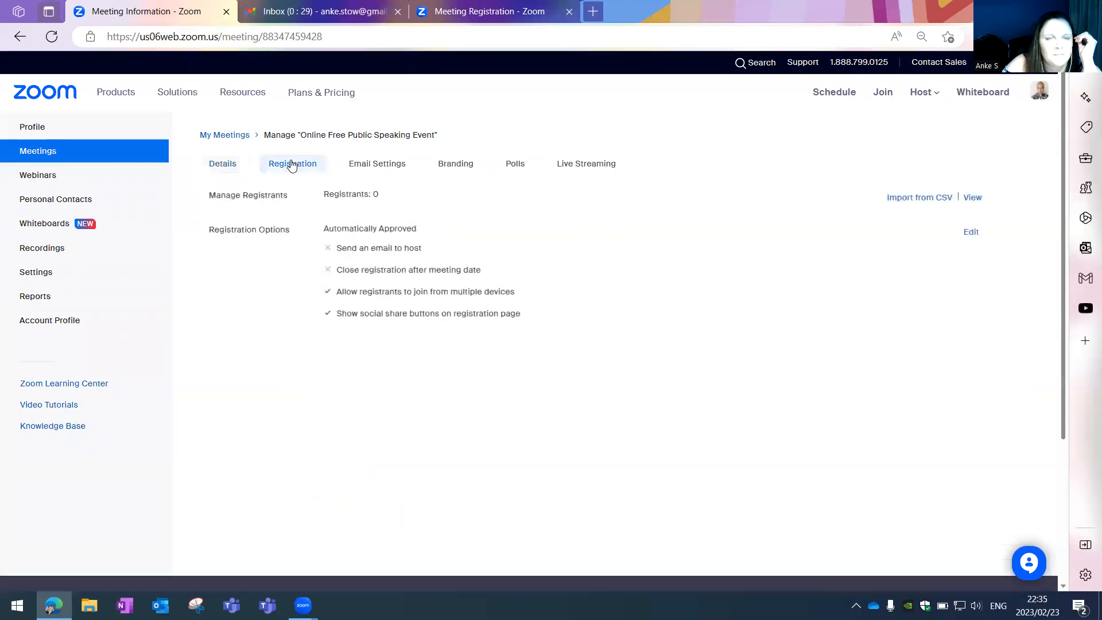
left_click_drag(291, 234, 212, 233)
left_click(207, 233)
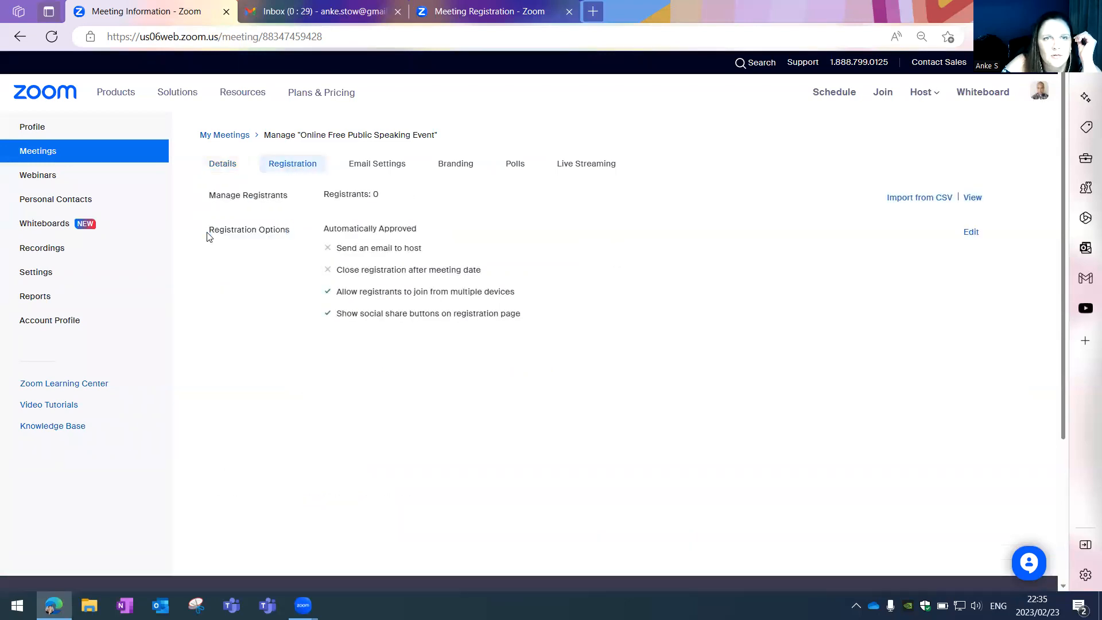
- Edit the registration options and review the Questions list, where only Last Name is required
left_click(971, 233)
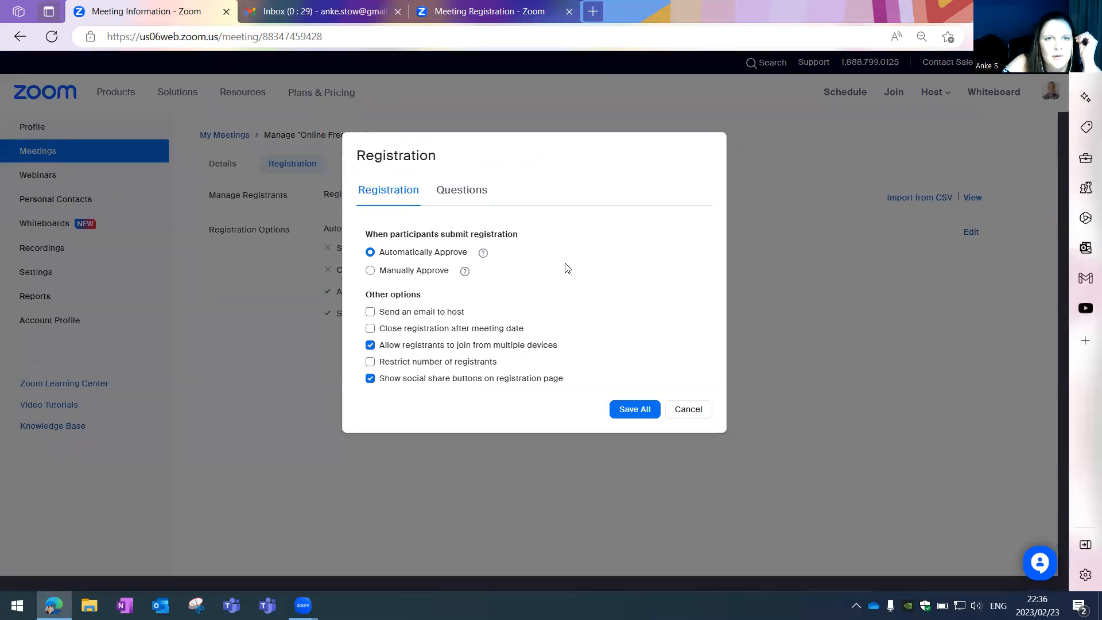
left_click(474, 194)
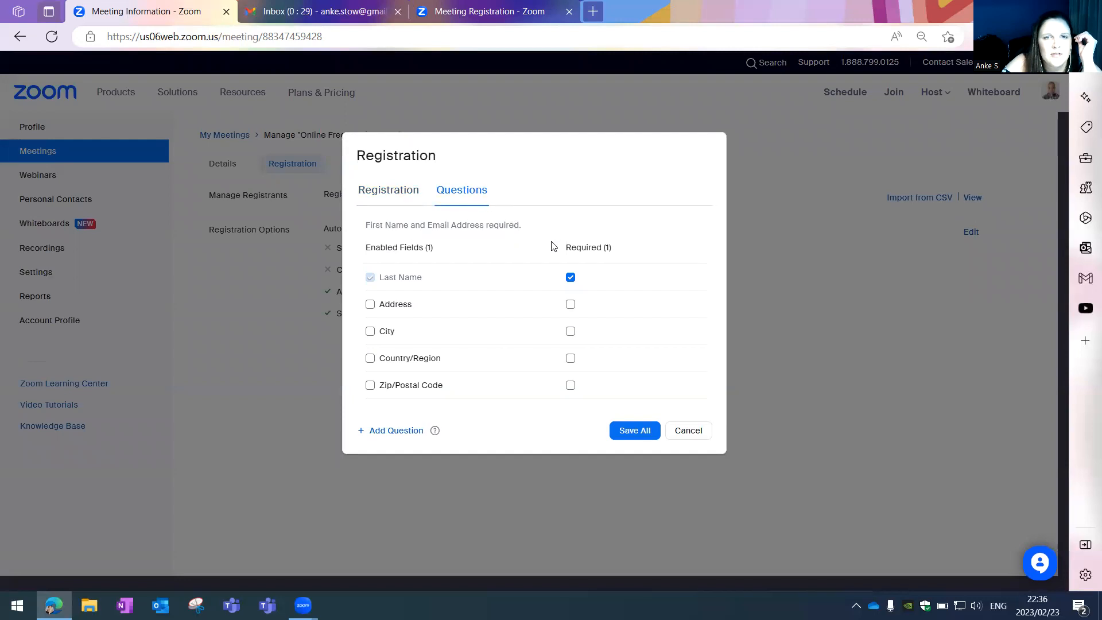
scroll(559, 279, "down", 1)
scroll(559, 287, "down", 4)
scroll(559, 293, "up", 5)
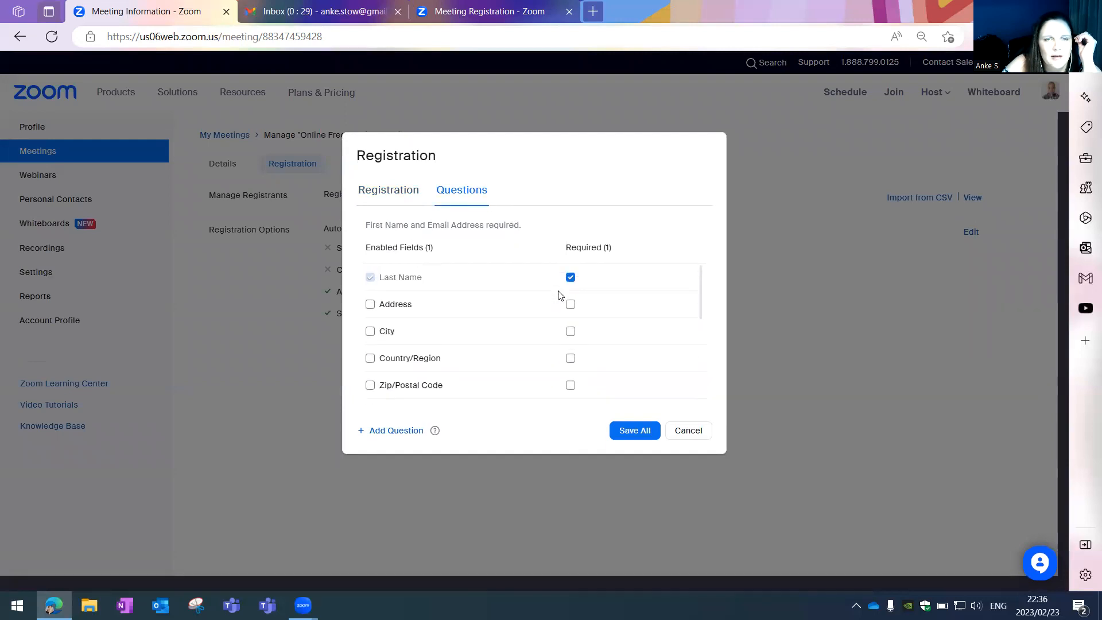
scroll(559, 299, "down", 5)
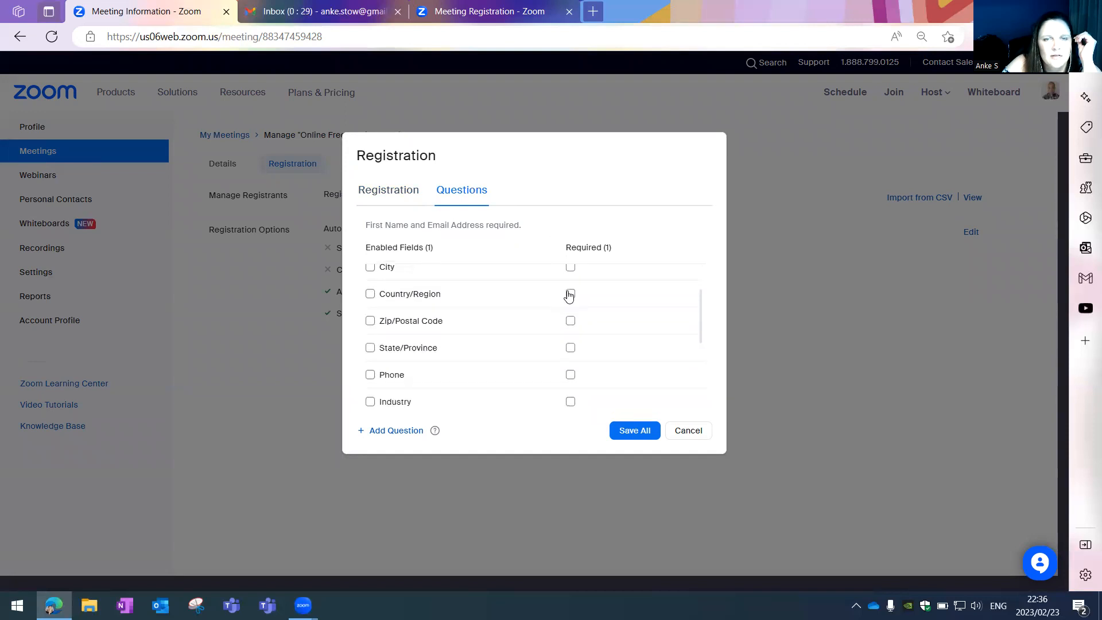
scroll(565, 309, "down", 4)
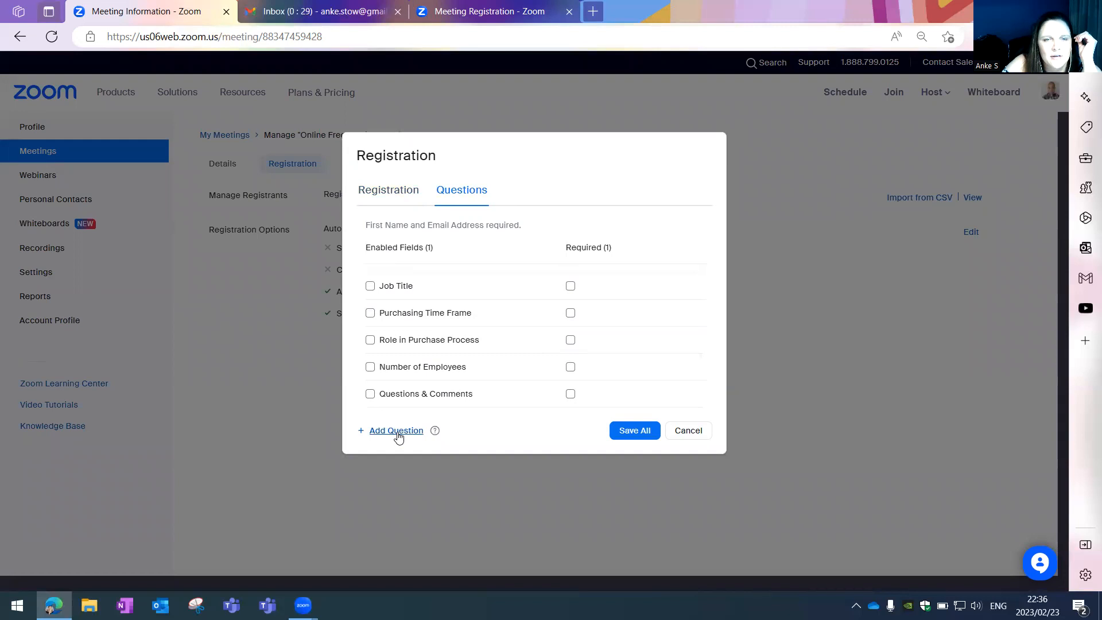
mouse_move(438, 436)
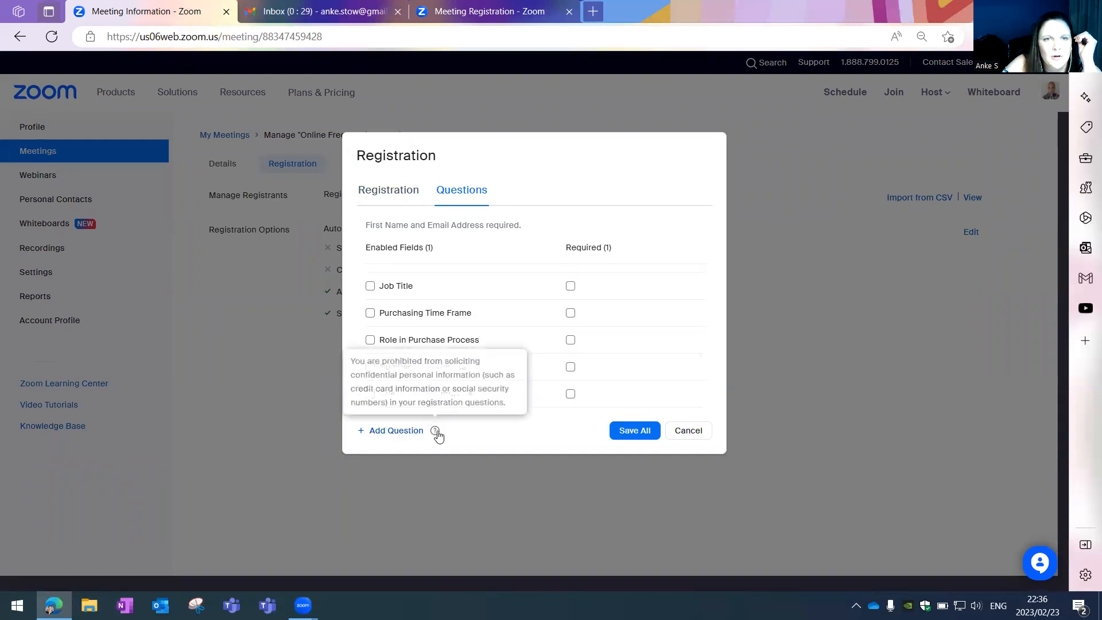
- Add a required Short Text custom question named 'Contact Number' and save it
left_click(385, 431)
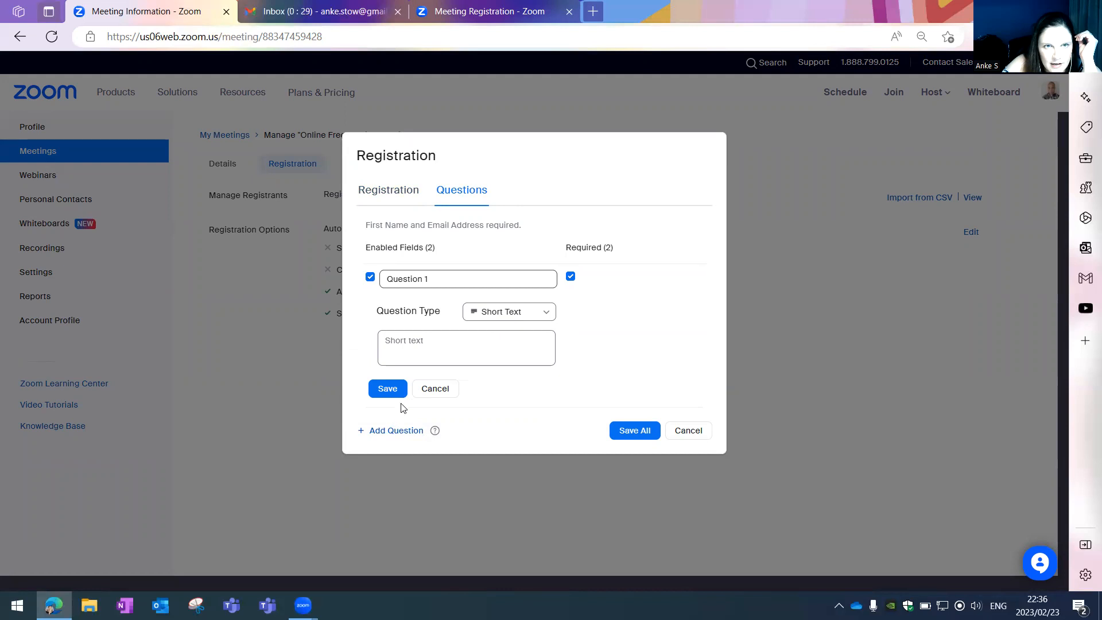
scroll(447, 293, "down", 6)
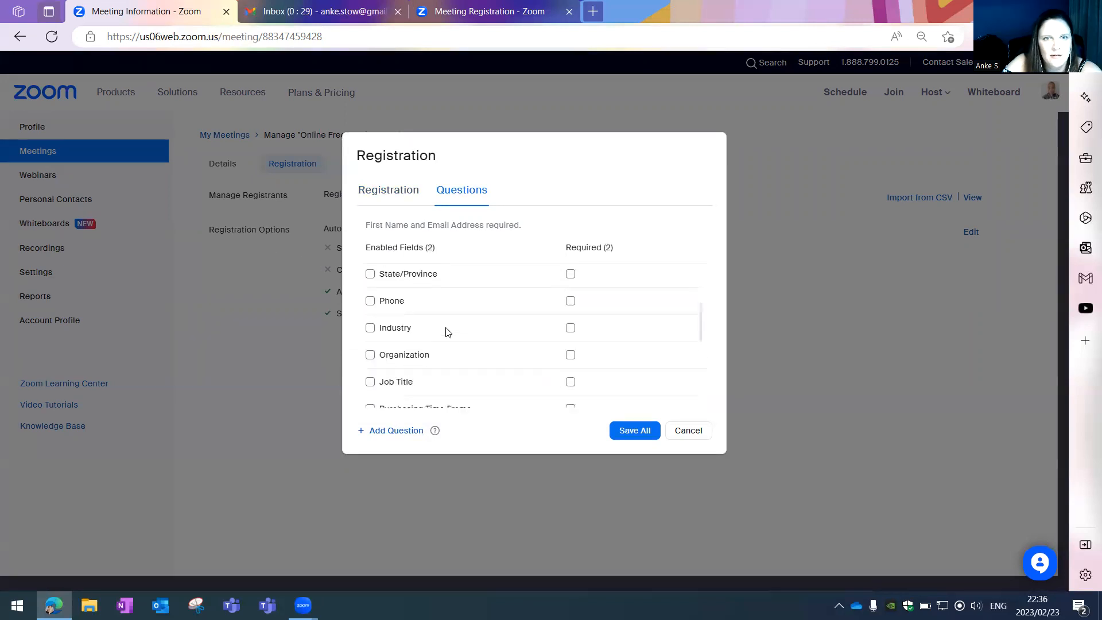
scroll(447, 334, "down", 4)
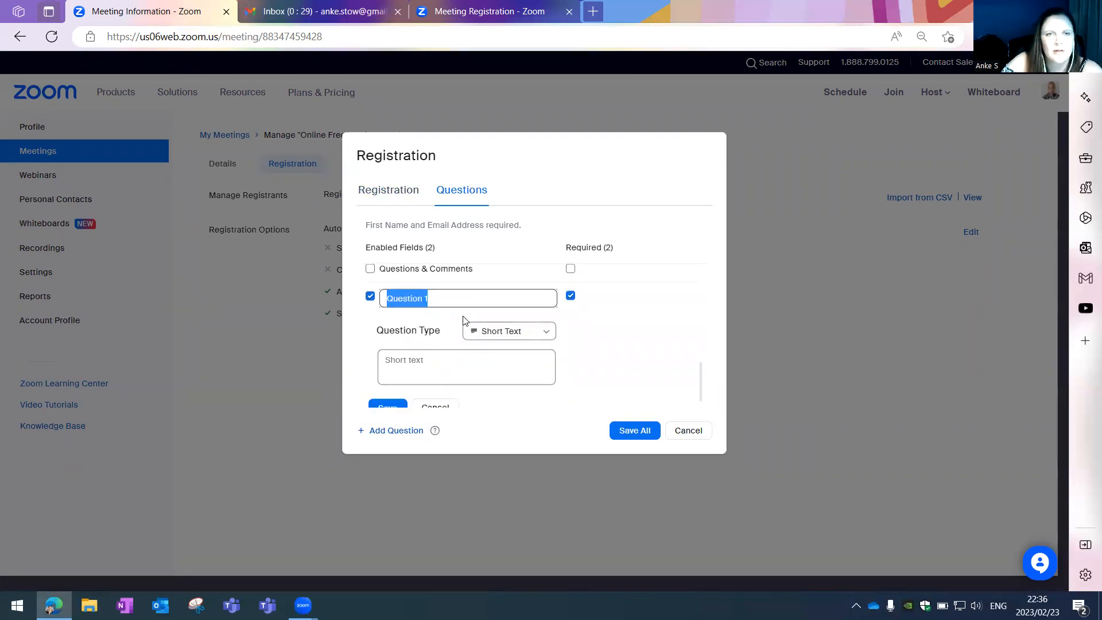
type("Contact Number")
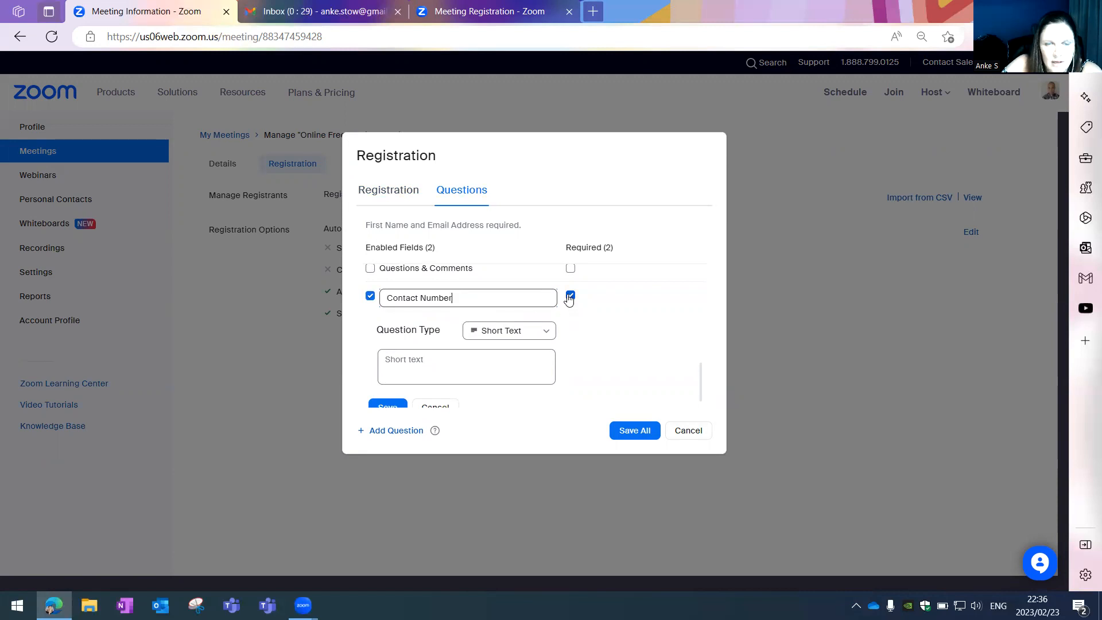
left_click(489, 335)
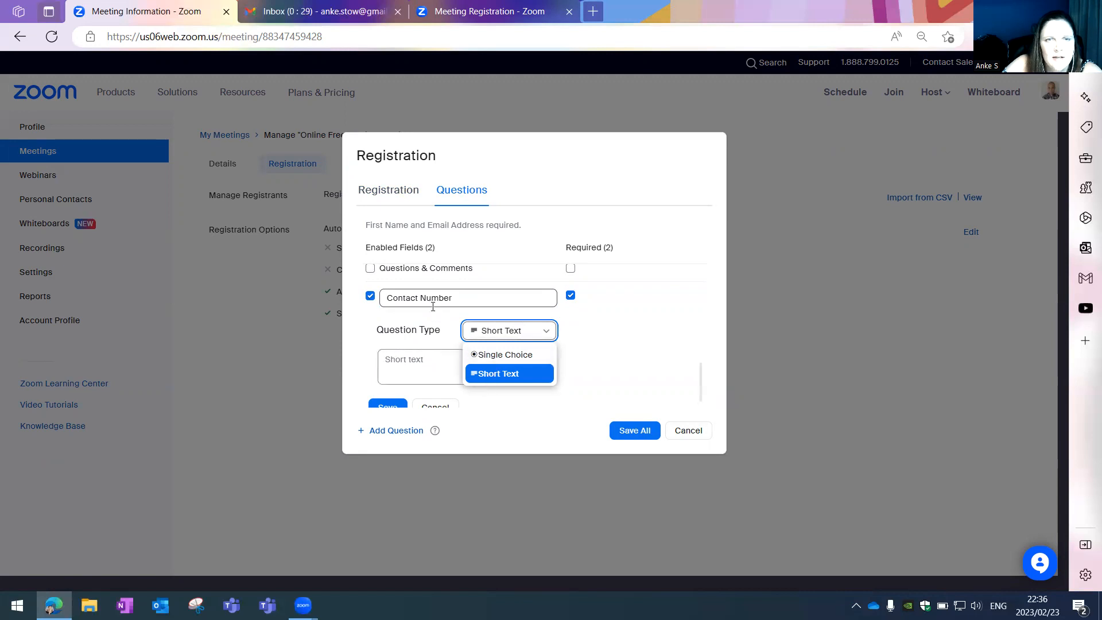
left_click(396, 367)
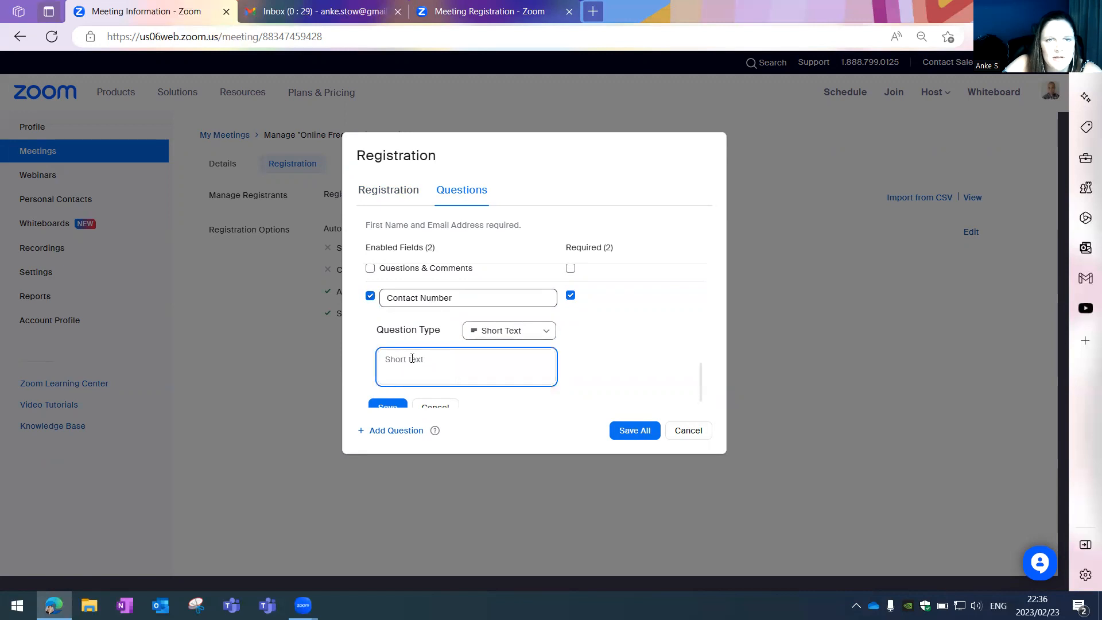
scroll(399, 366, "down", 1)
left_click(388, 389)
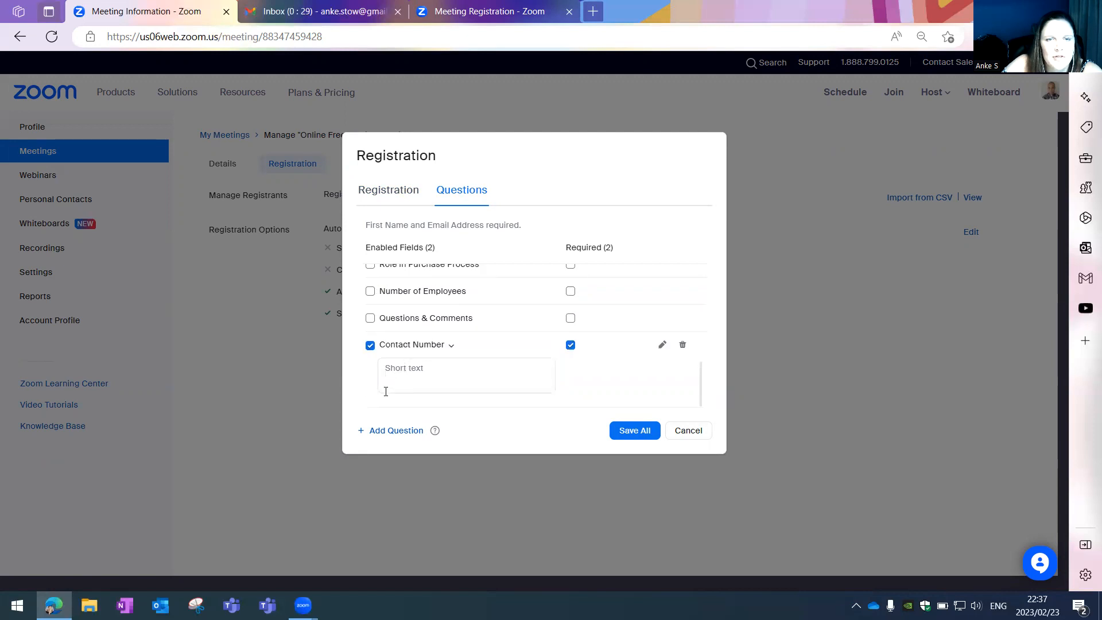
- Word the question 'Are you a member of Toastmasters?' and make it Single Choice
left_click(389, 432)
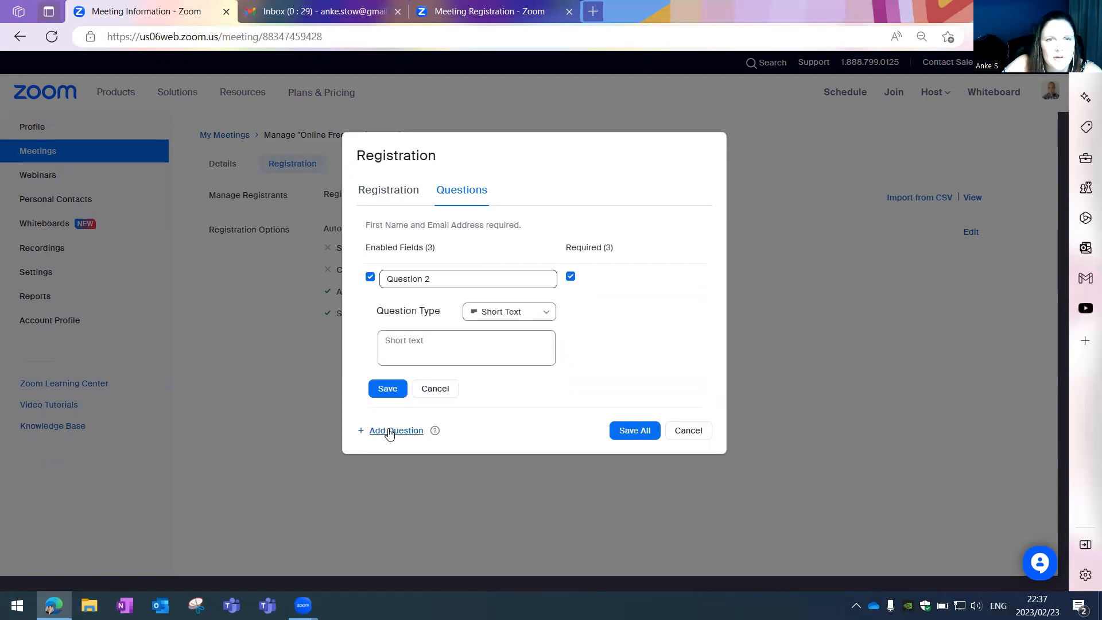
left_click(409, 281)
key("BackSpace")
key("BackSpace")
key("BackSpace")
key("BackSpace")
key("BackSpace")
key("BackSpace")
key("BackSpace")
key("BackSpace")
key("BackSpace")
key("BackSpace")
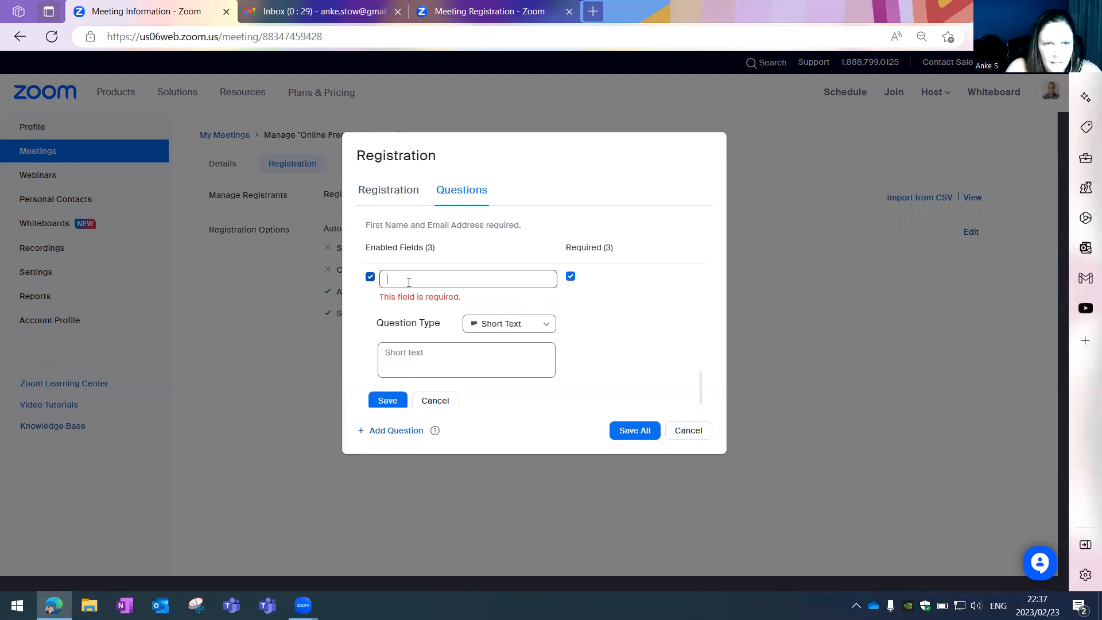
type("Are you a member of Toastmasters?")
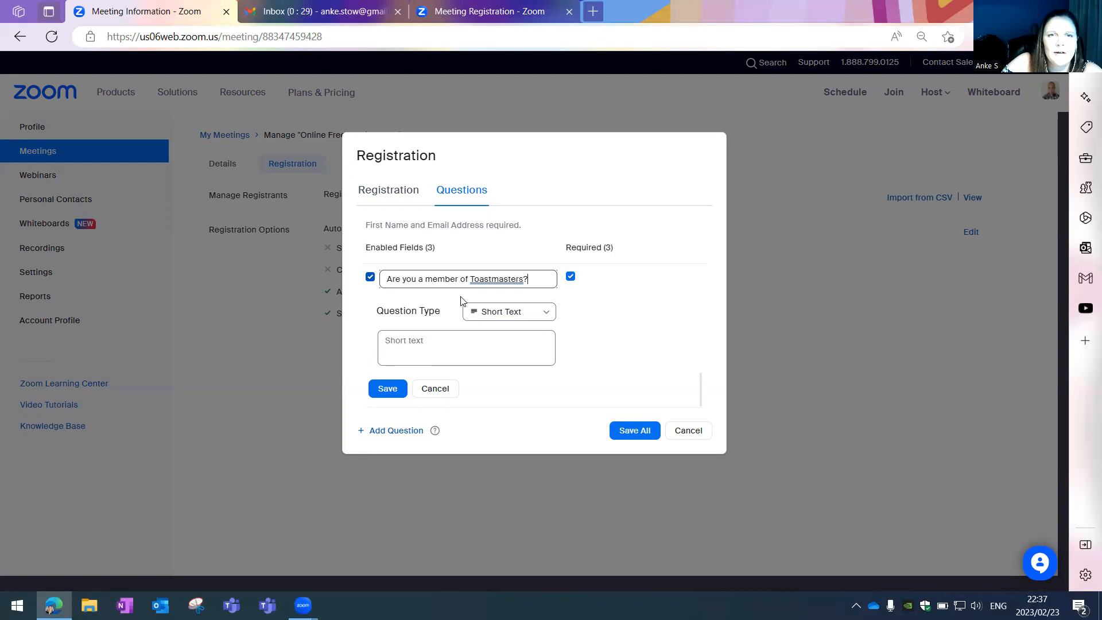
left_click(529, 313)
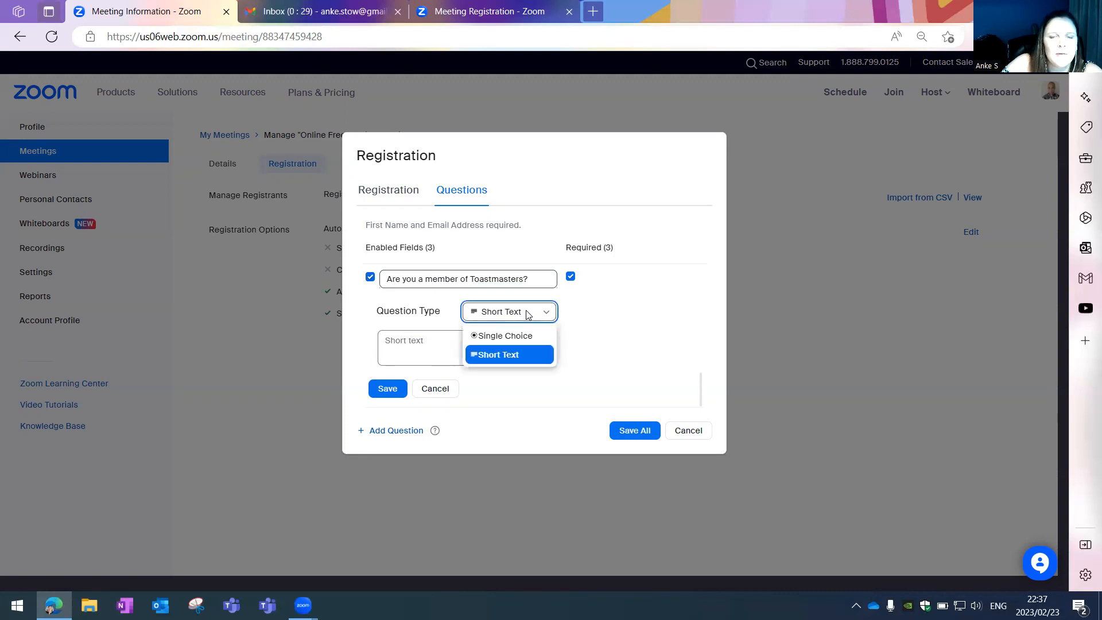
left_click(506, 336)
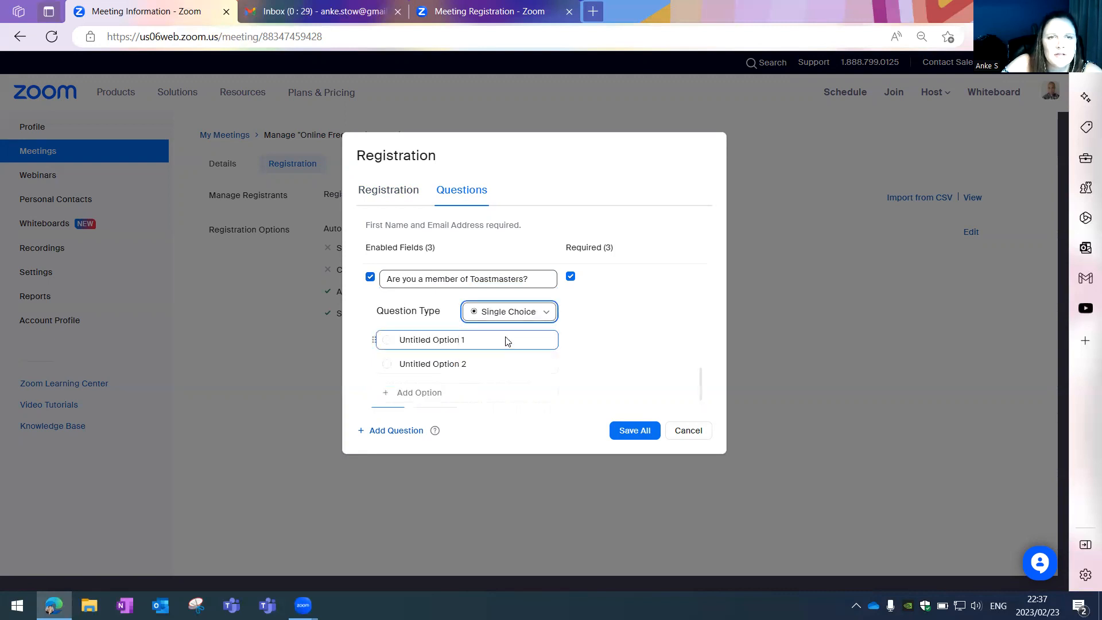
- Fill the two answers with 'Yes, I am a member of Open Society' and the visiting-club Yes option
left_click(420, 341)
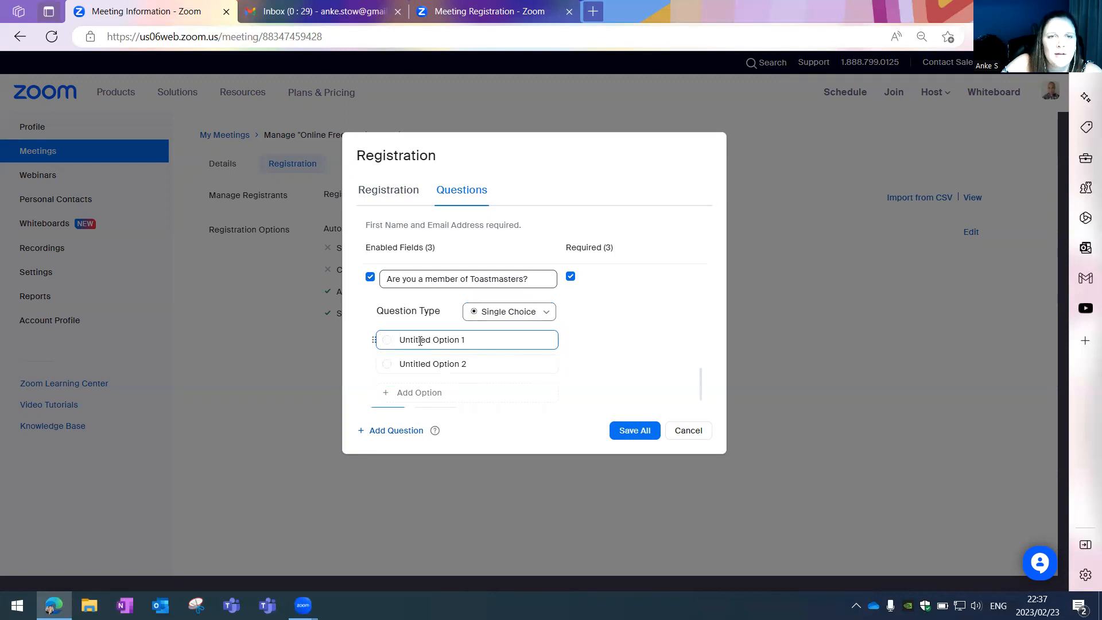
left_click(420, 341)
type("Yes, I am ")
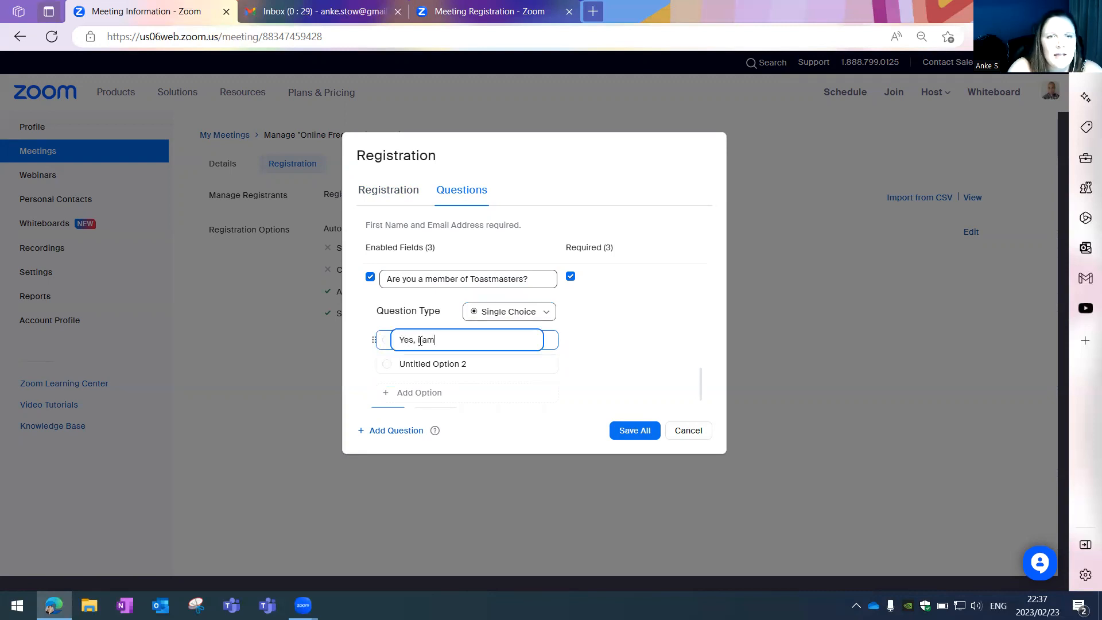
type("a member of Open Society")
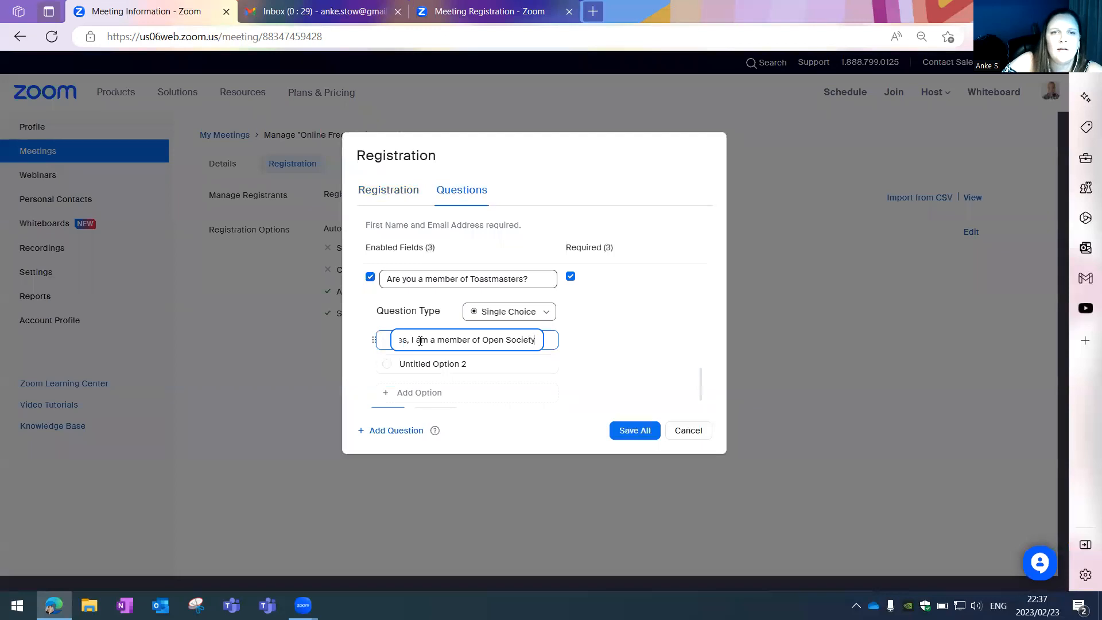
left_click(425, 363)
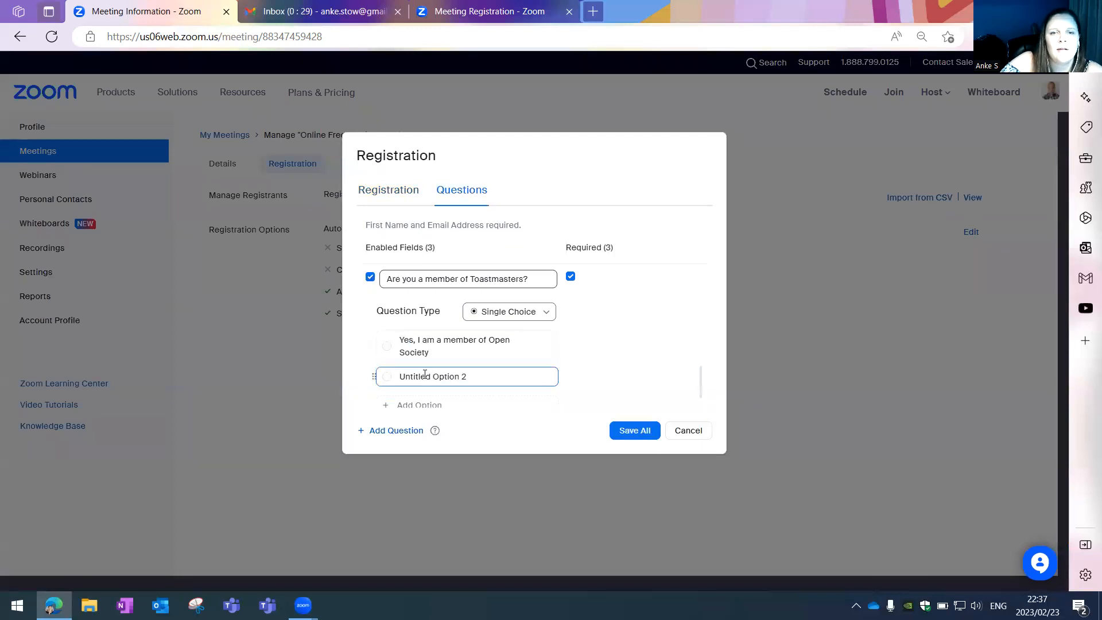
left_click(424, 374)
type("Yes, ")
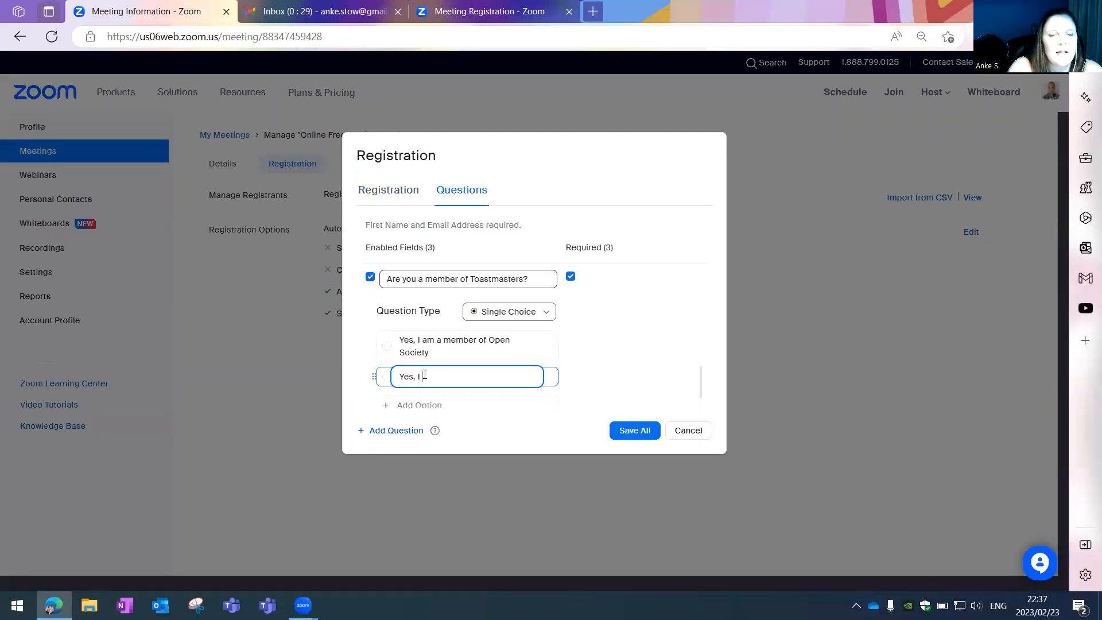
type("I am a member from an")
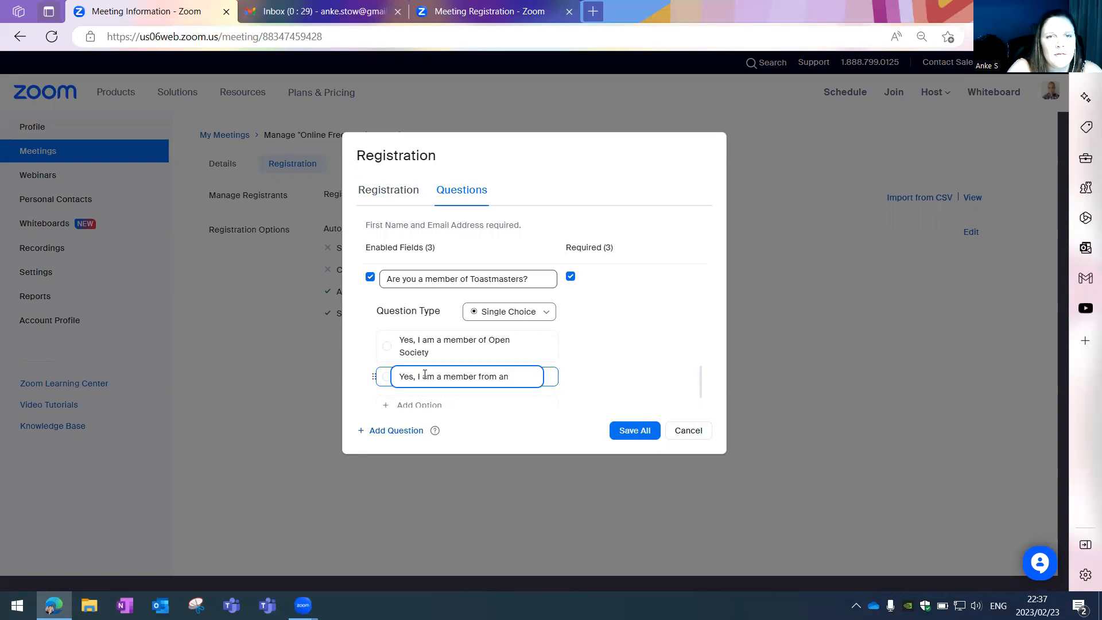
type("visiting To")
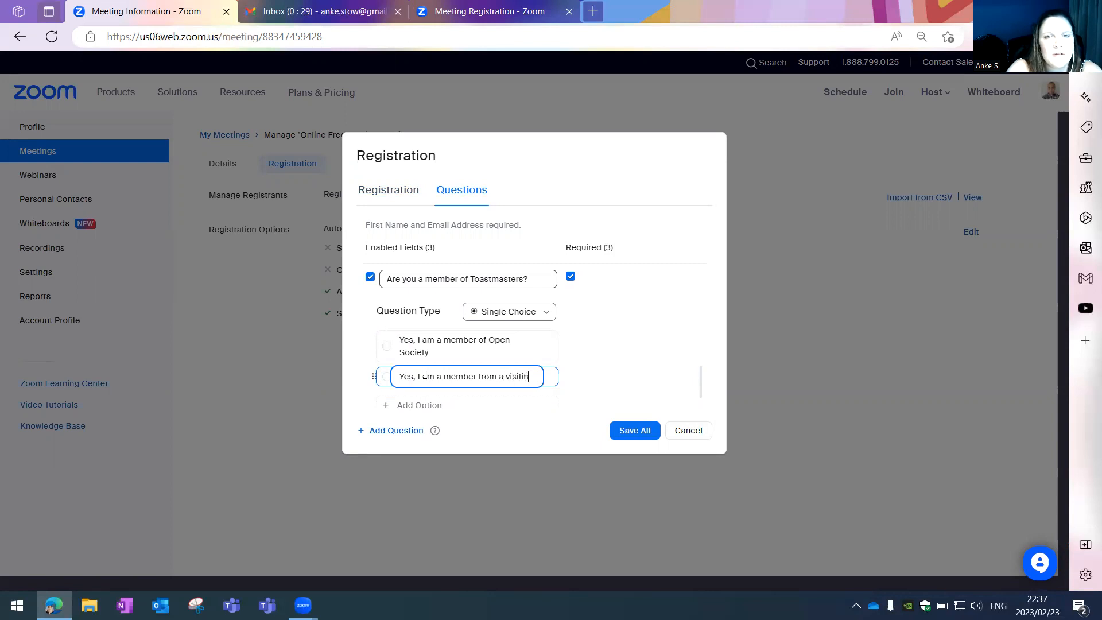
type("astmast")
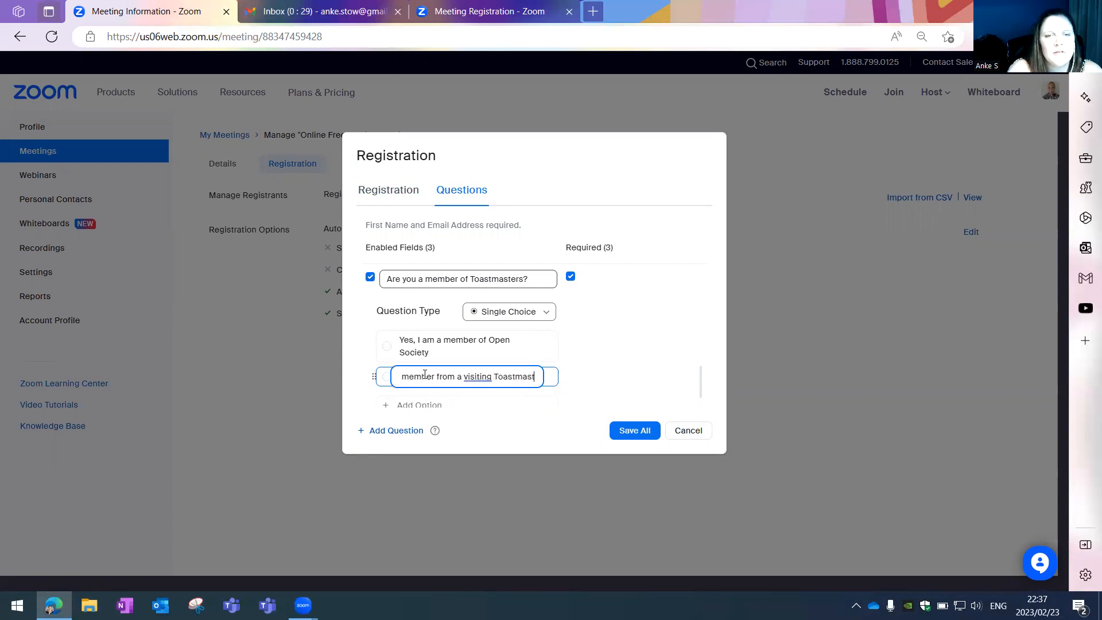
type("ers club")
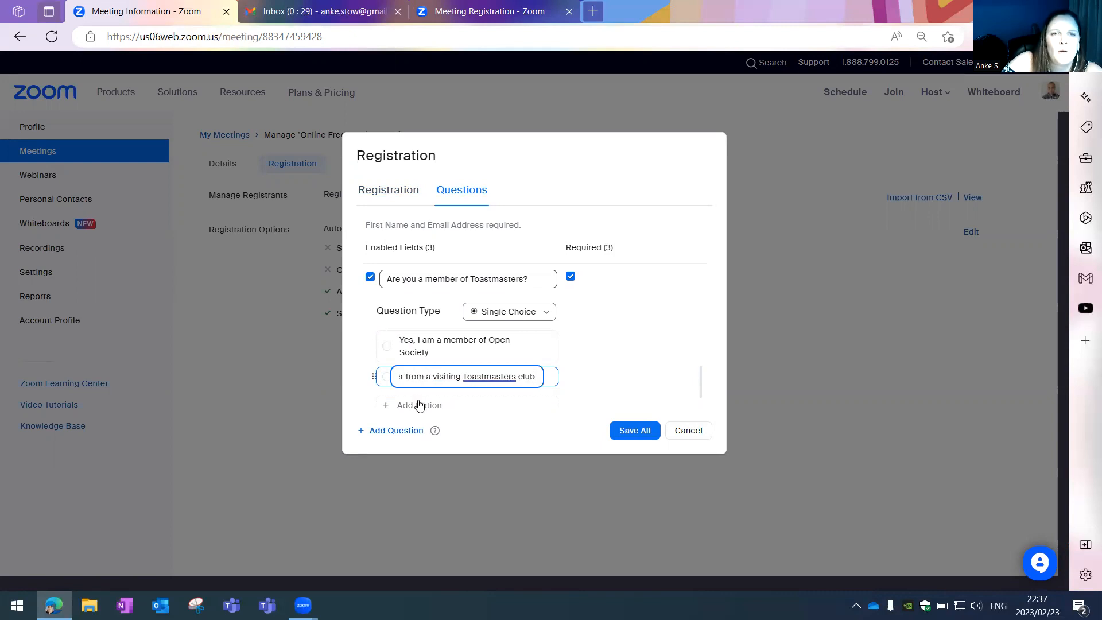
scroll(419, 402, "down", 1)
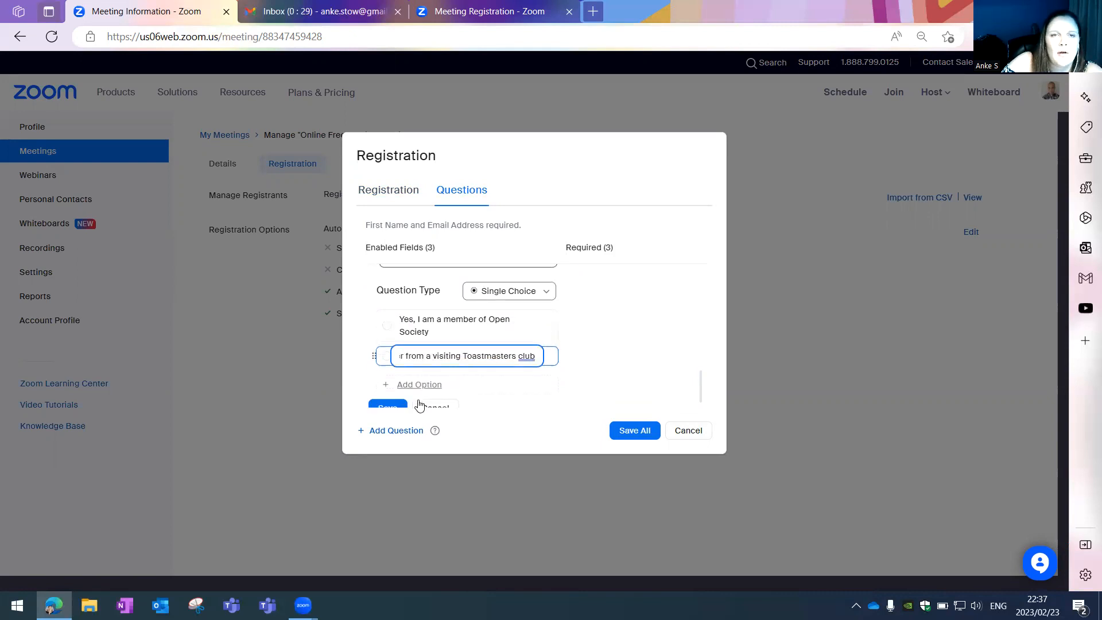
left_click(419, 386)
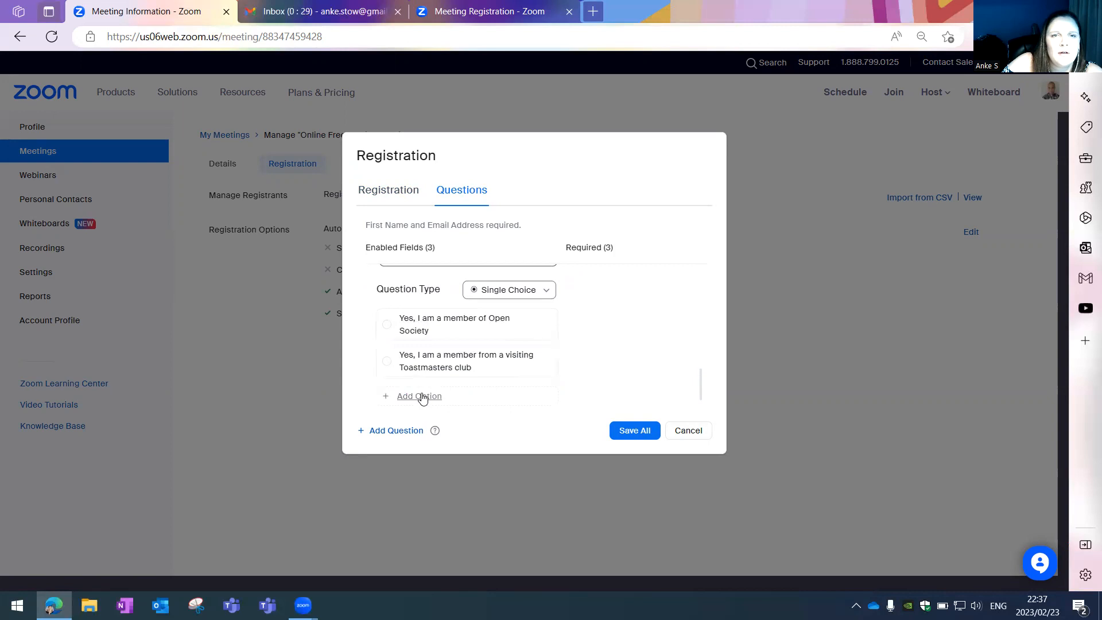
- Add a third answer, 'No, I am a guest interested in Toastmasters'
scroll(420, 396, "down", 1)
left_click(427, 382)
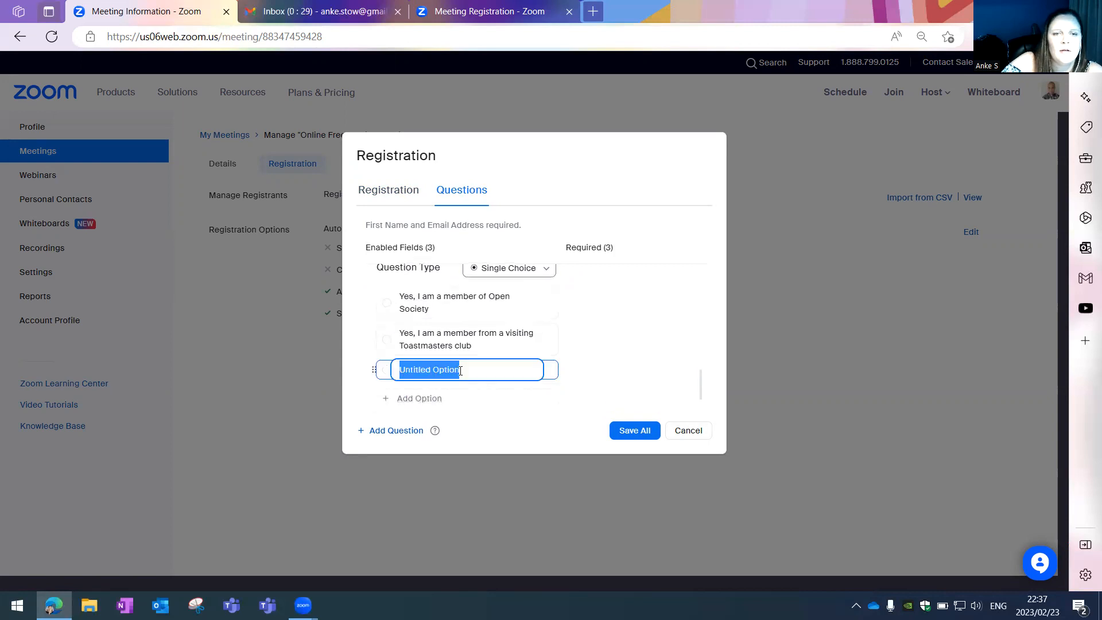
type("No,")
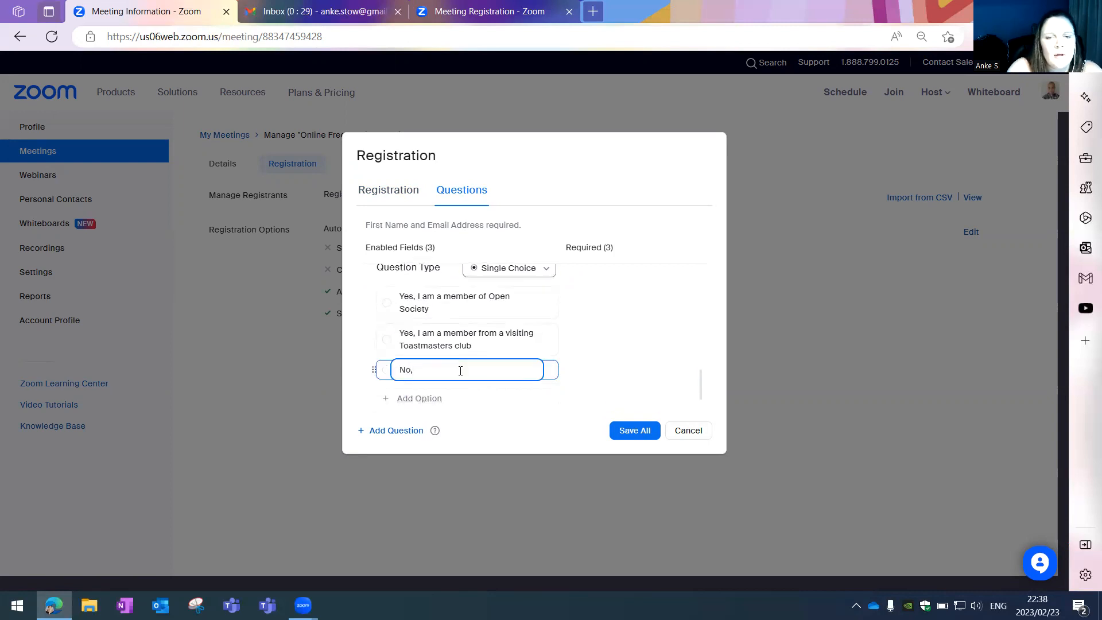
type(" I am a guest interested ")
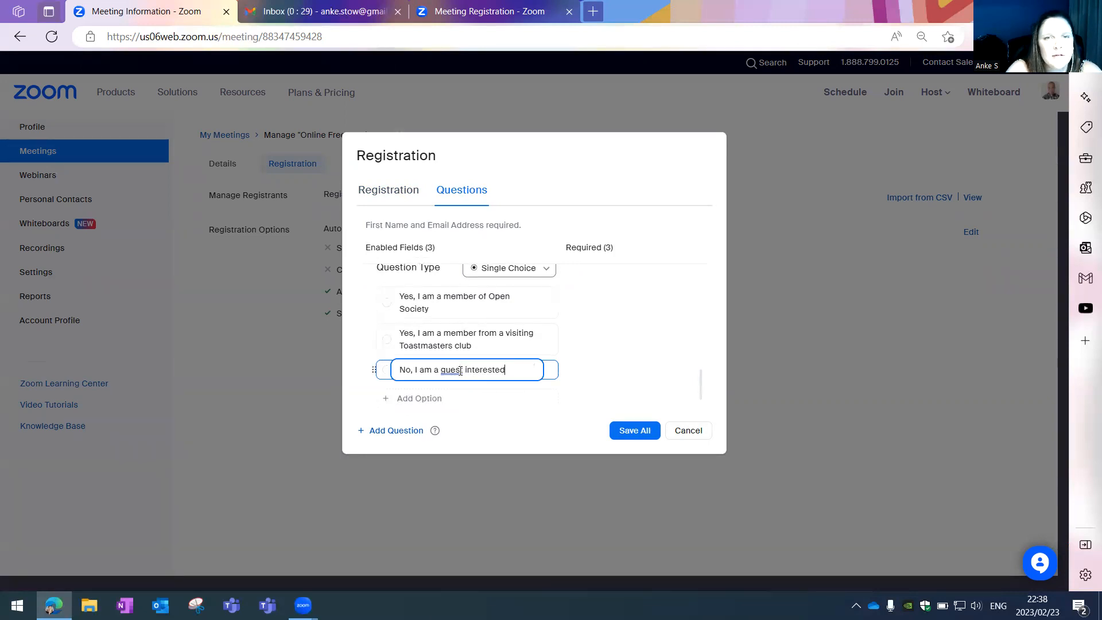
type("in To")
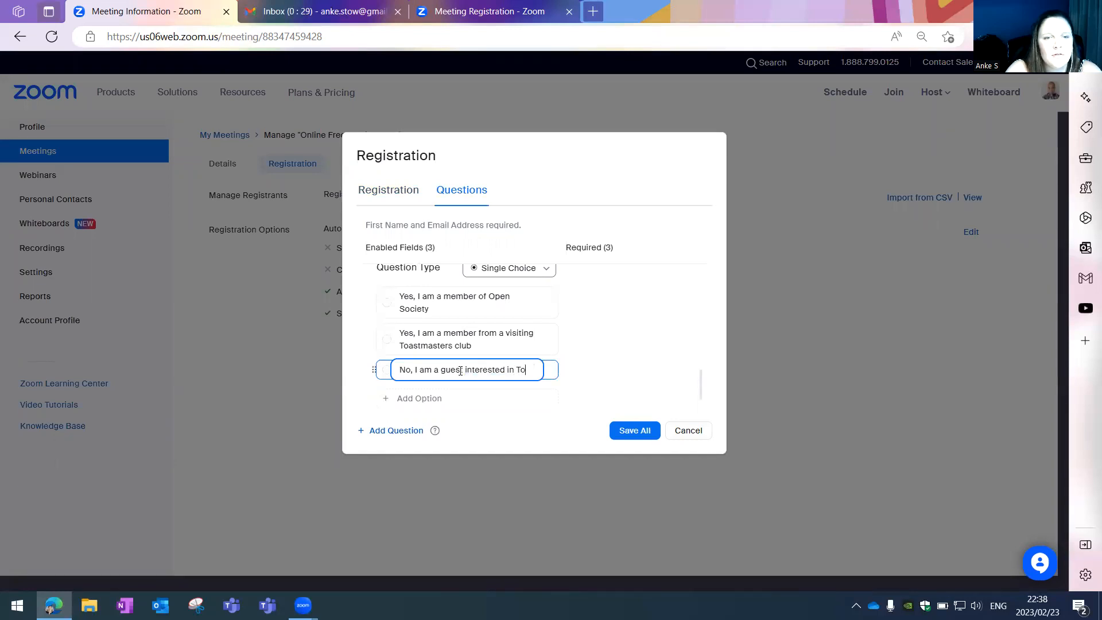
type("astmasters")
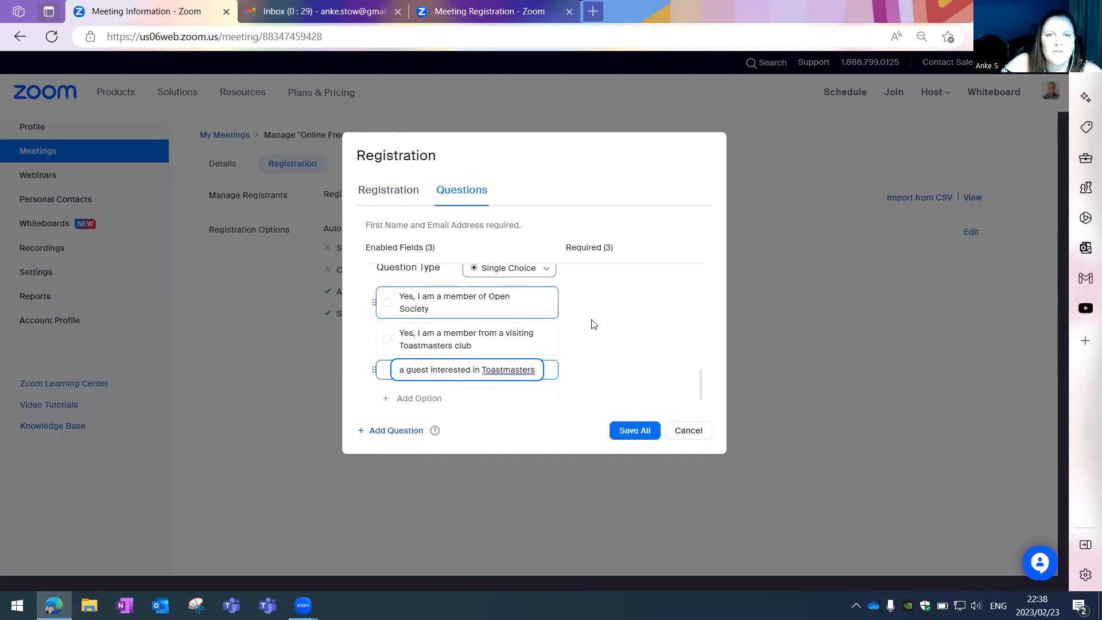
scroll(611, 351, "down", 1)
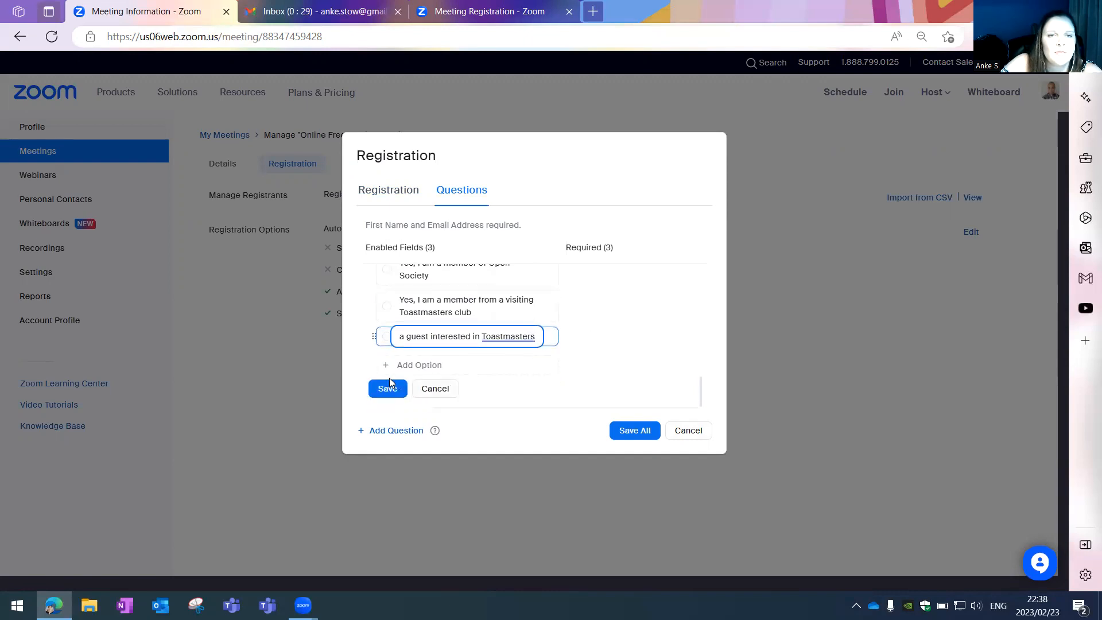
left_click(380, 391)
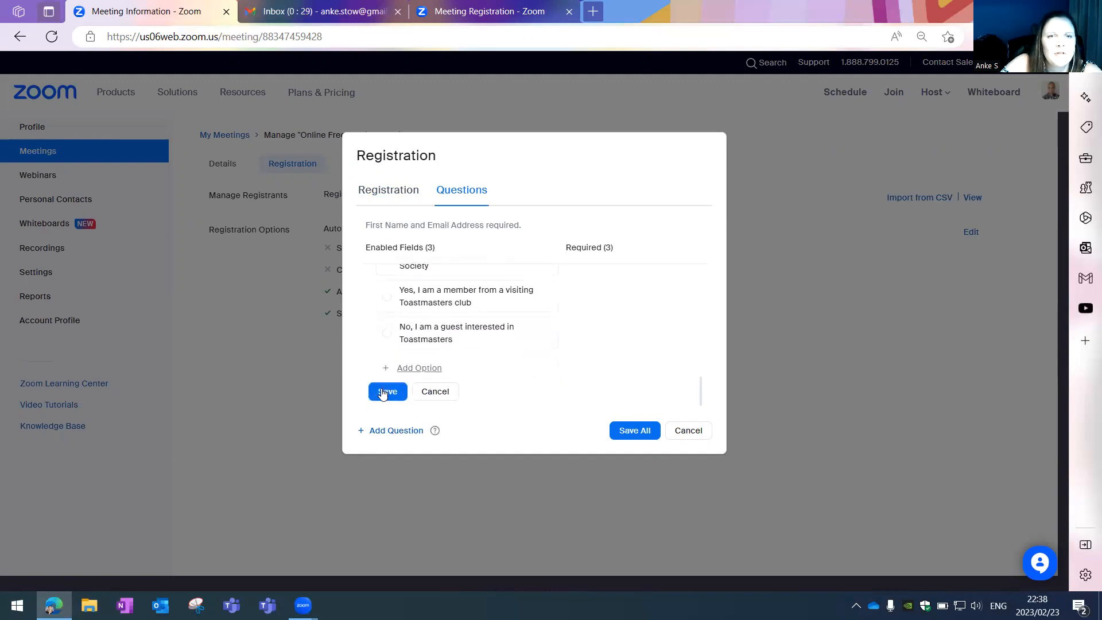
- Save the Toastmasters question and delete the Contact Number question
left_click(382, 392)
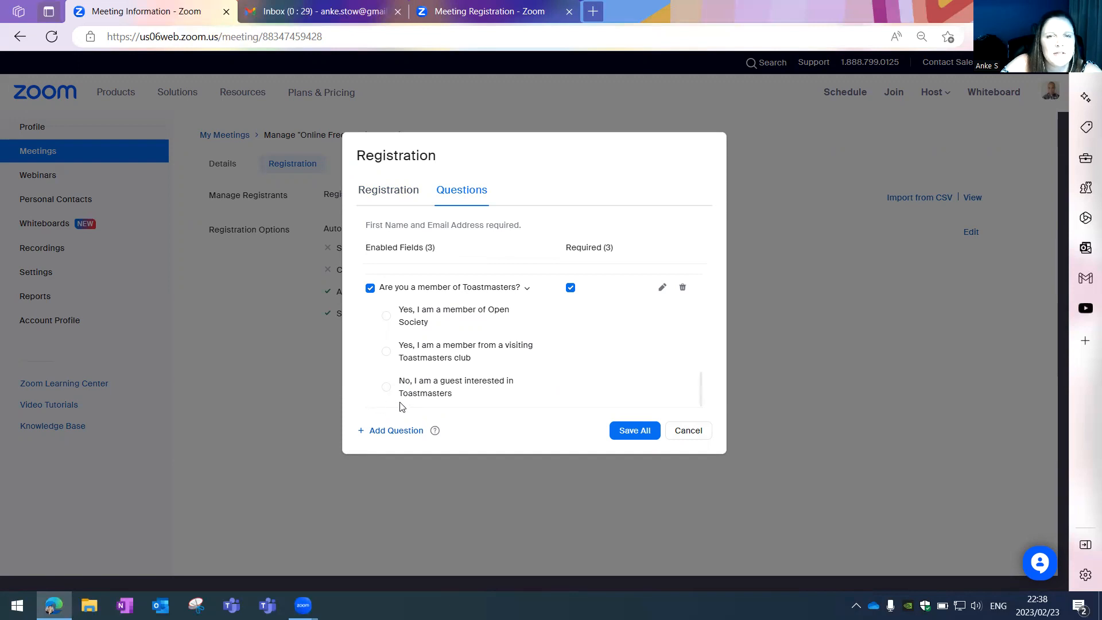
scroll(403, 391, "up", 3)
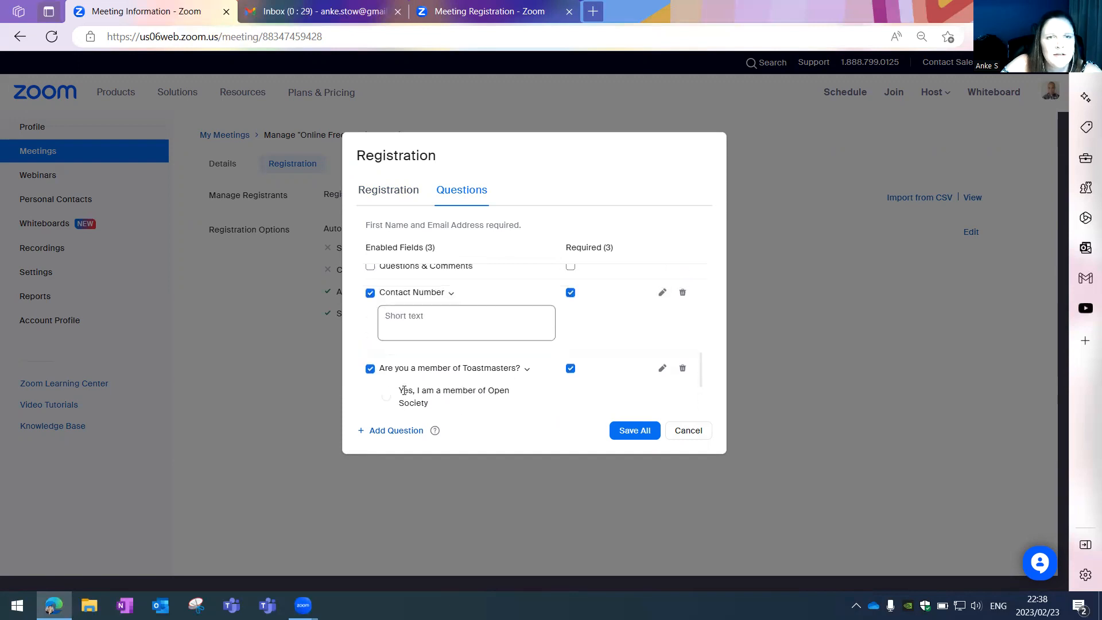
scroll(561, 388, "down", 1)
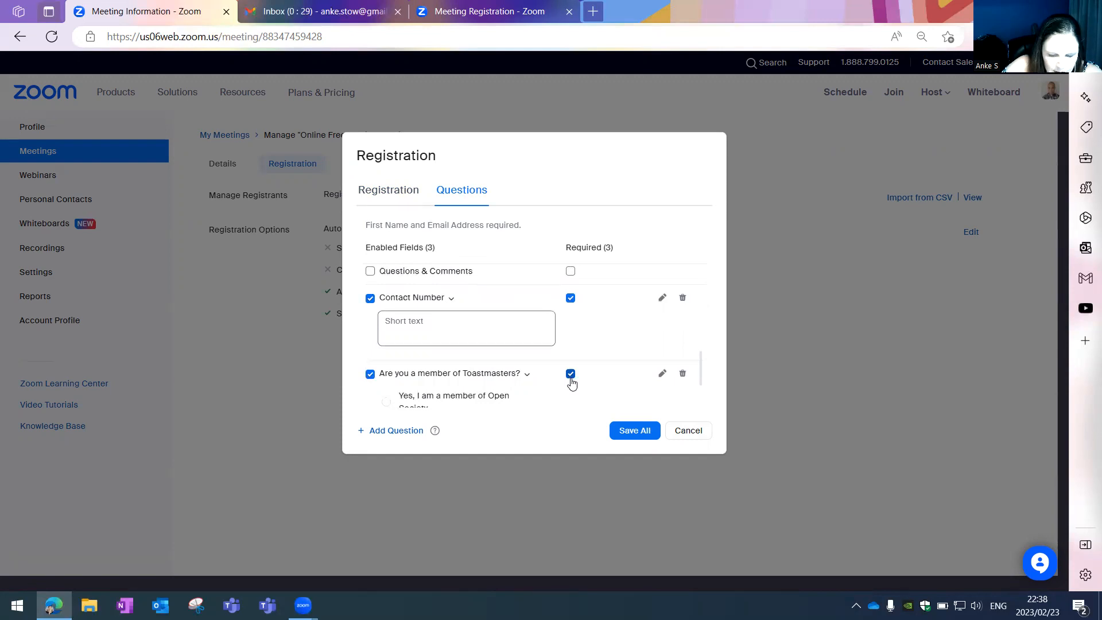
scroll(570, 381, "up", 3)
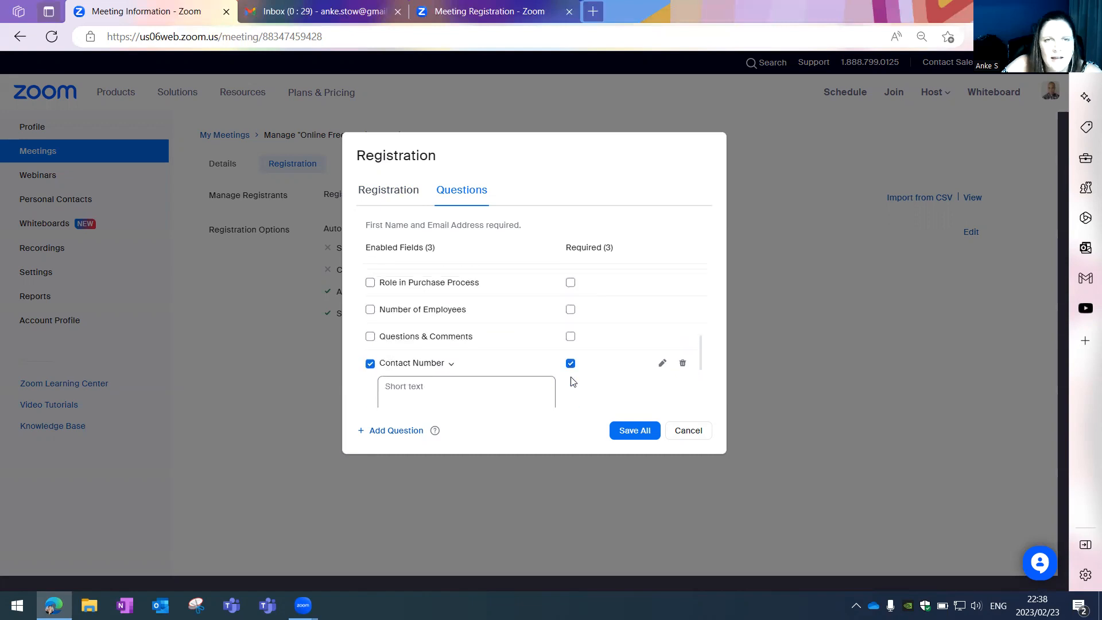
scroll(568, 380, "up", 3)
scroll(569, 380, "down", 2)
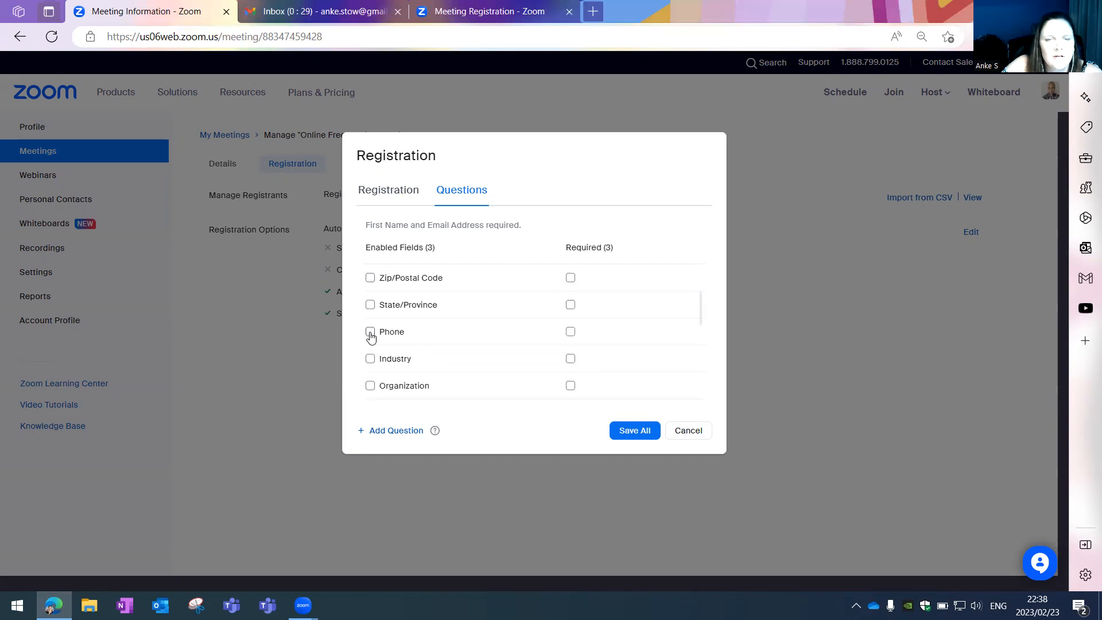
scroll(370, 345, "down", 5)
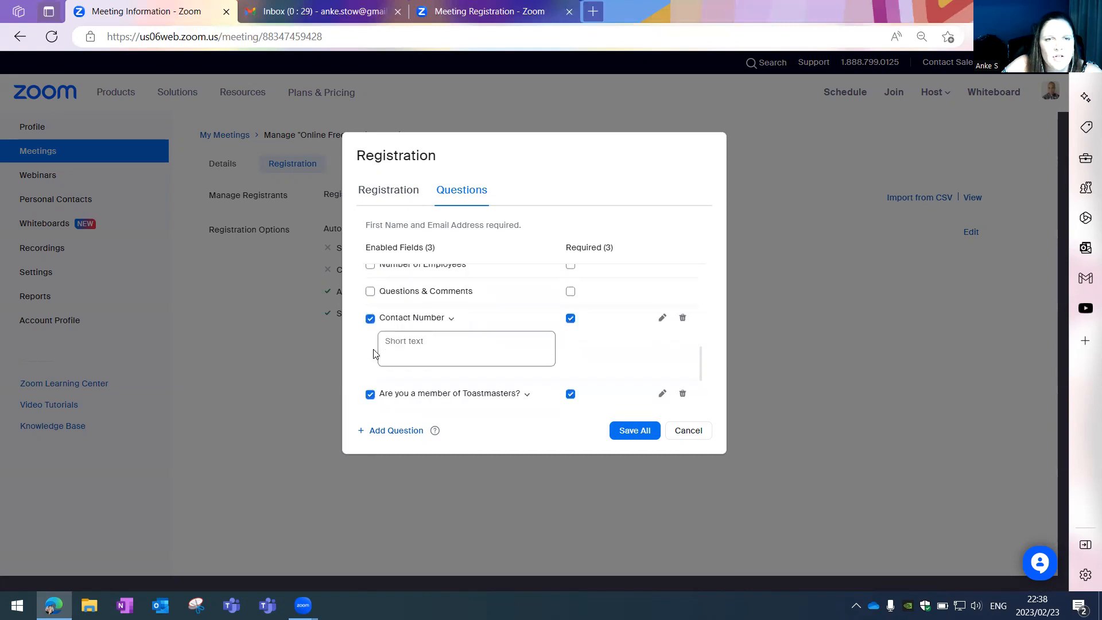
scroll(466, 324, "up", 1)
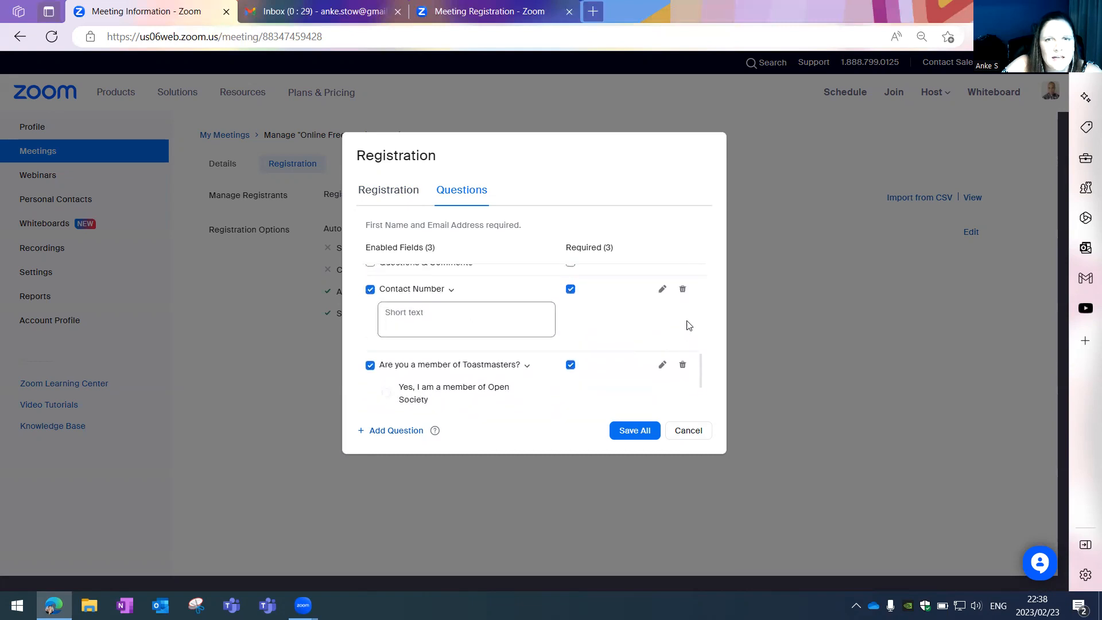
left_click(682, 291)
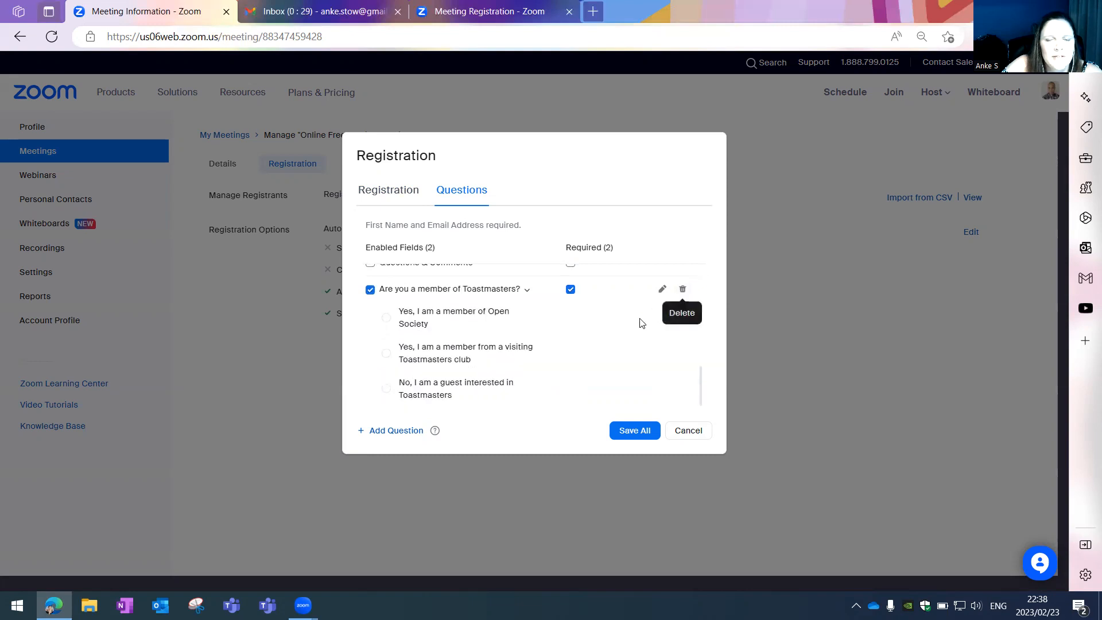
- Make Phone an enabled, required registration question and save all questions
scroll(640, 320, "up", 1)
scroll(641, 322, "up", 8)
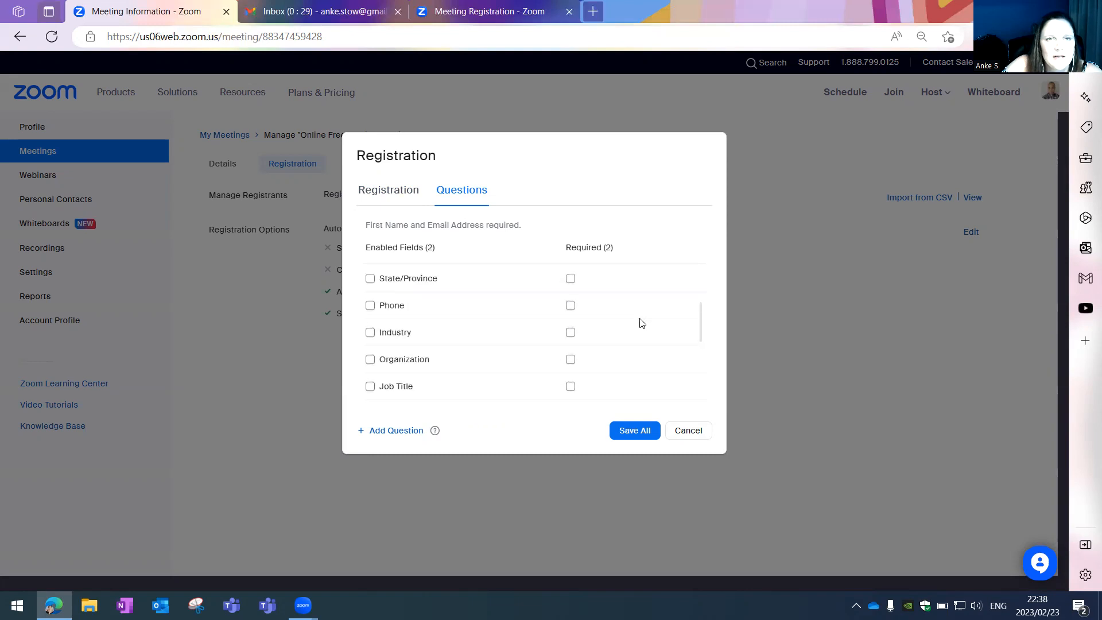
left_click(370, 354)
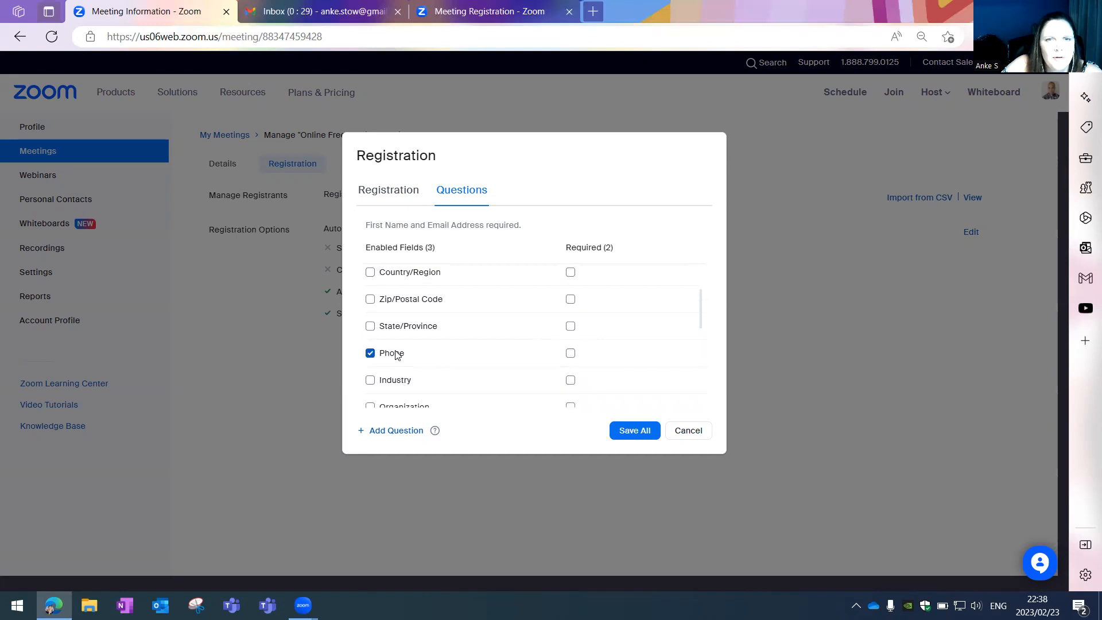
left_click(571, 354)
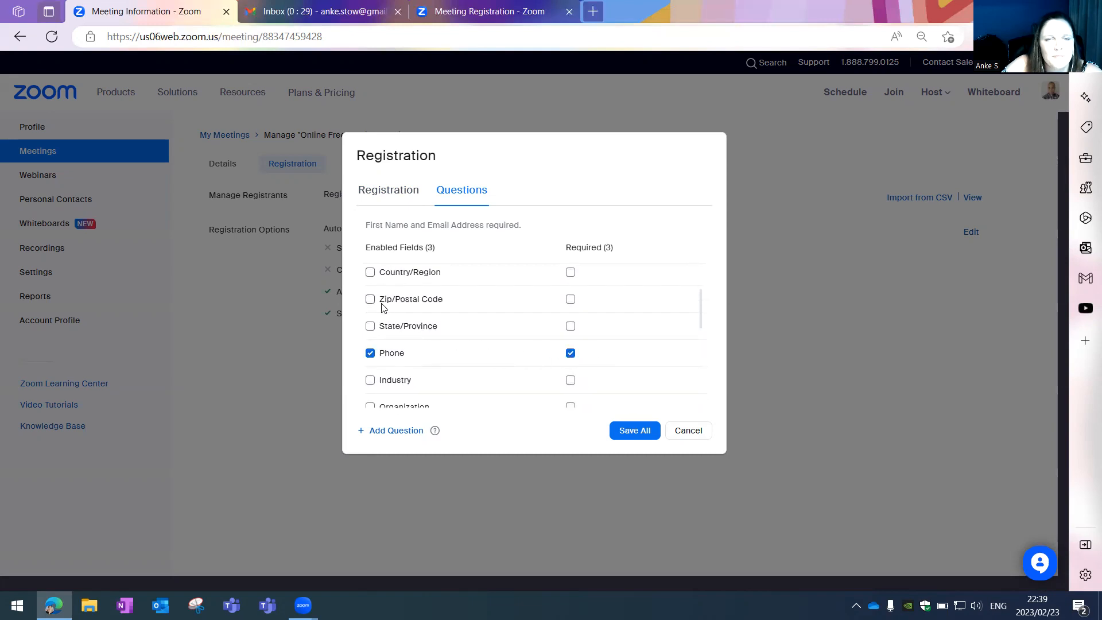
scroll(382, 314, "down", 1)
scroll(383, 327, "down", 3)
scroll(384, 327, "down", 2)
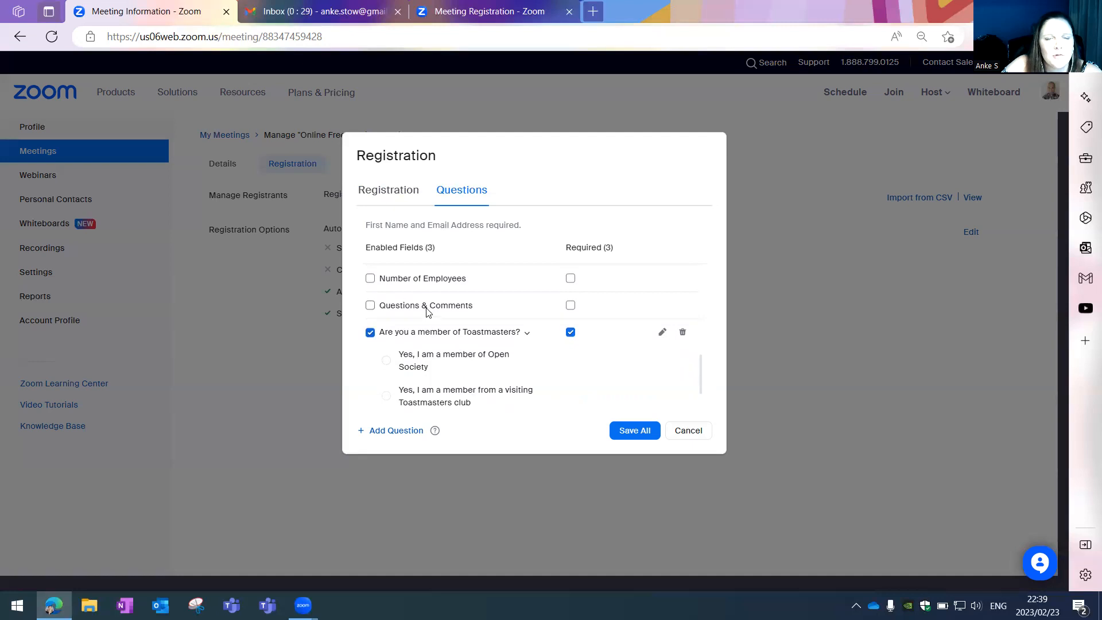
scroll(459, 327, "down", 1)
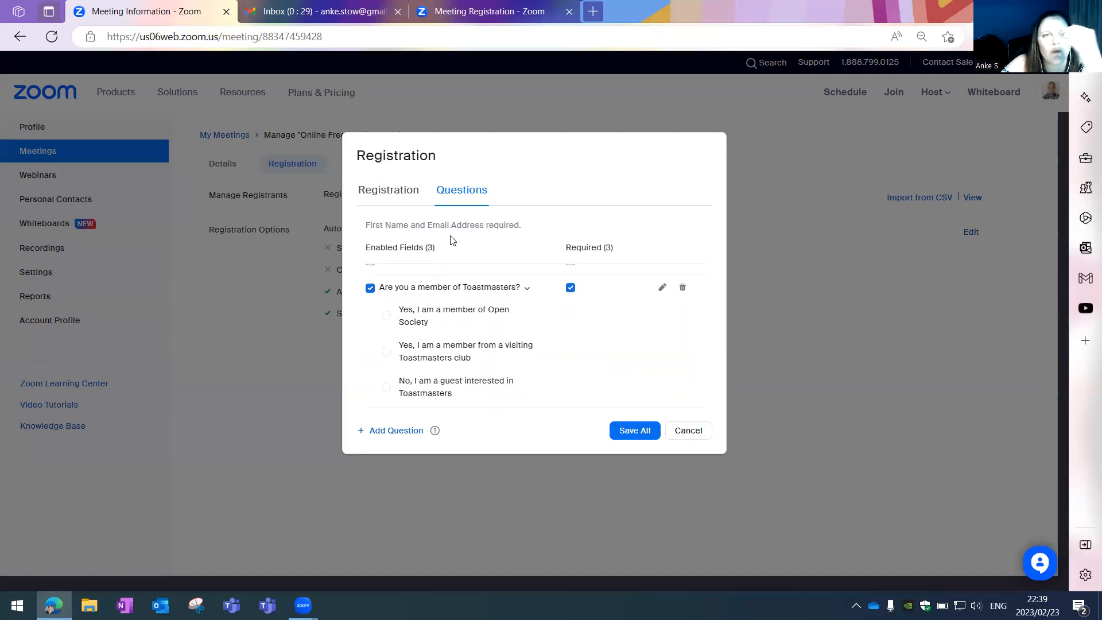
left_click(630, 432)
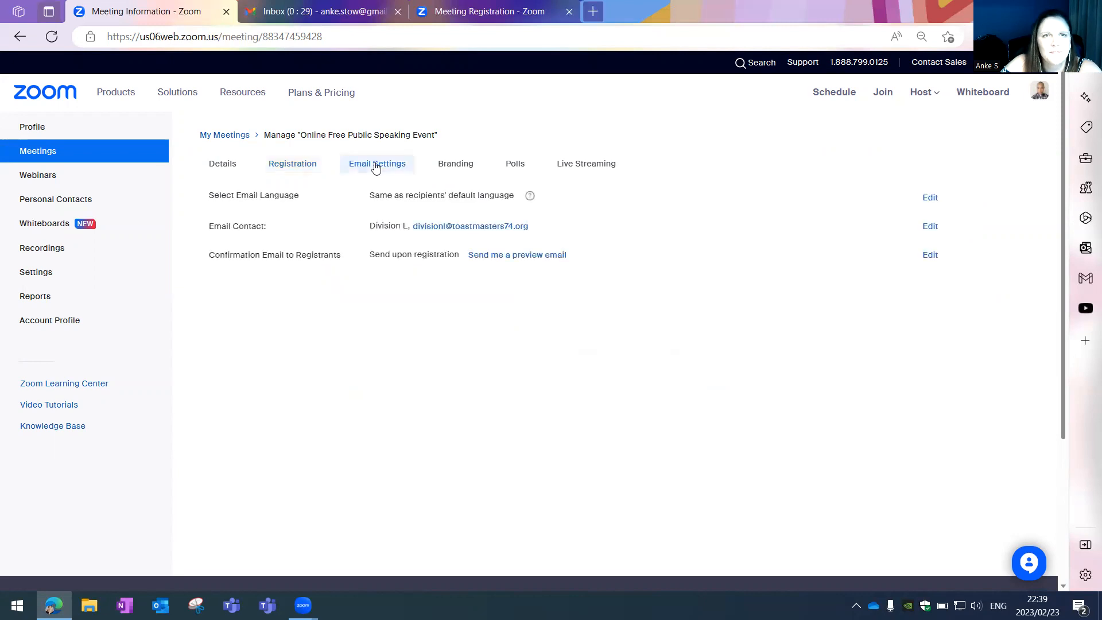
- Rename the meeting's email contact to 'Open Society Toastmasters'
left_click(931, 227)
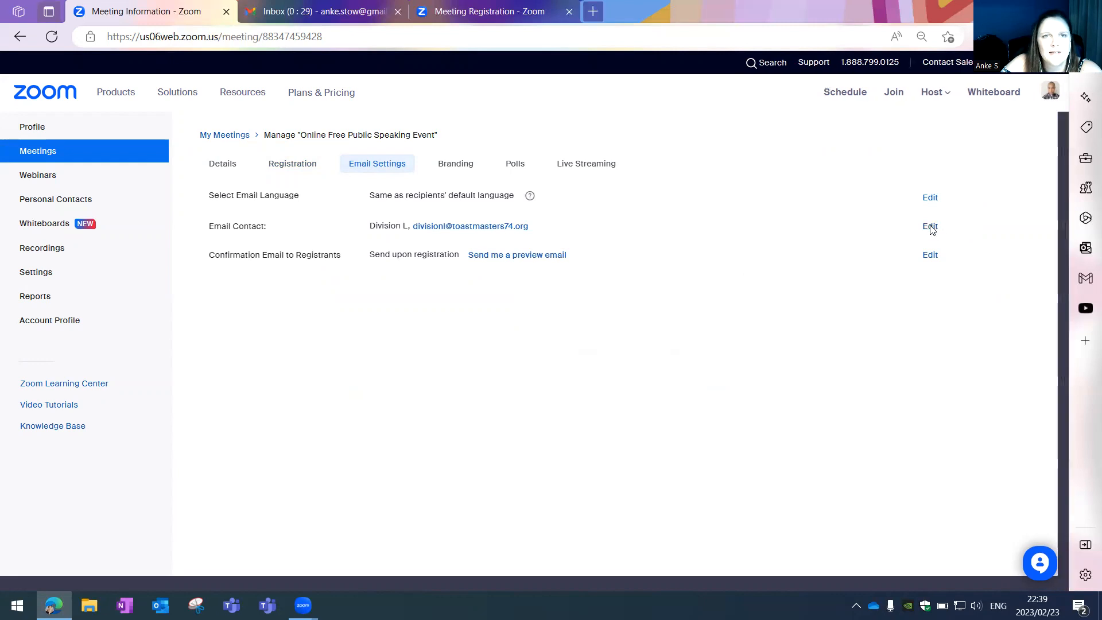
left_click_drag(487, 229, 326, 225)
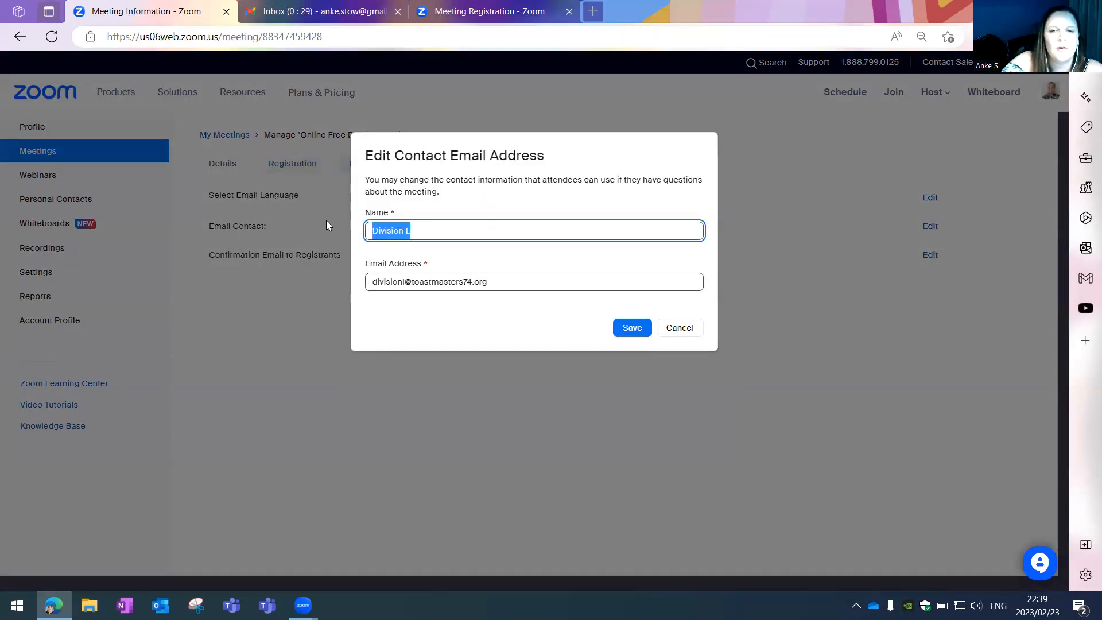
type("Open")
key("BackSpace")
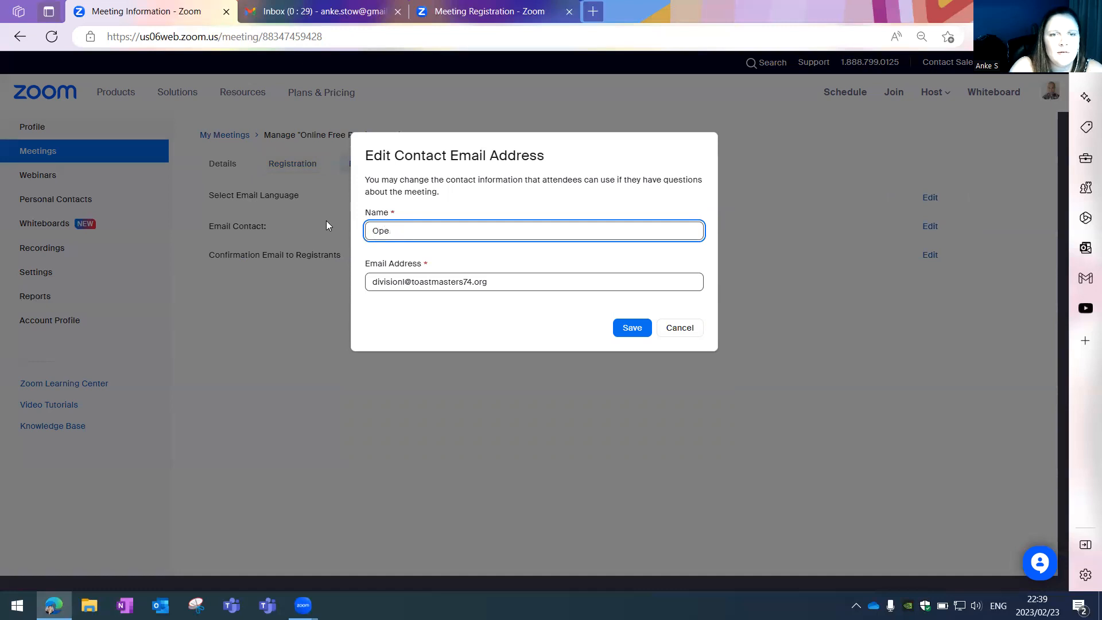
type("Society ")
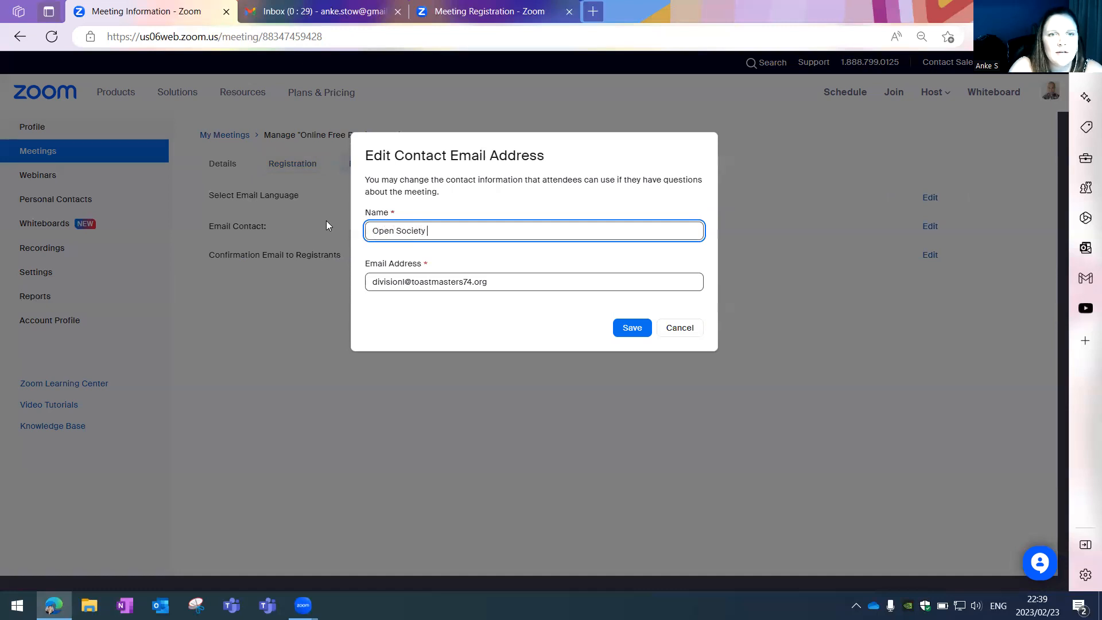
type("Toastmasters")
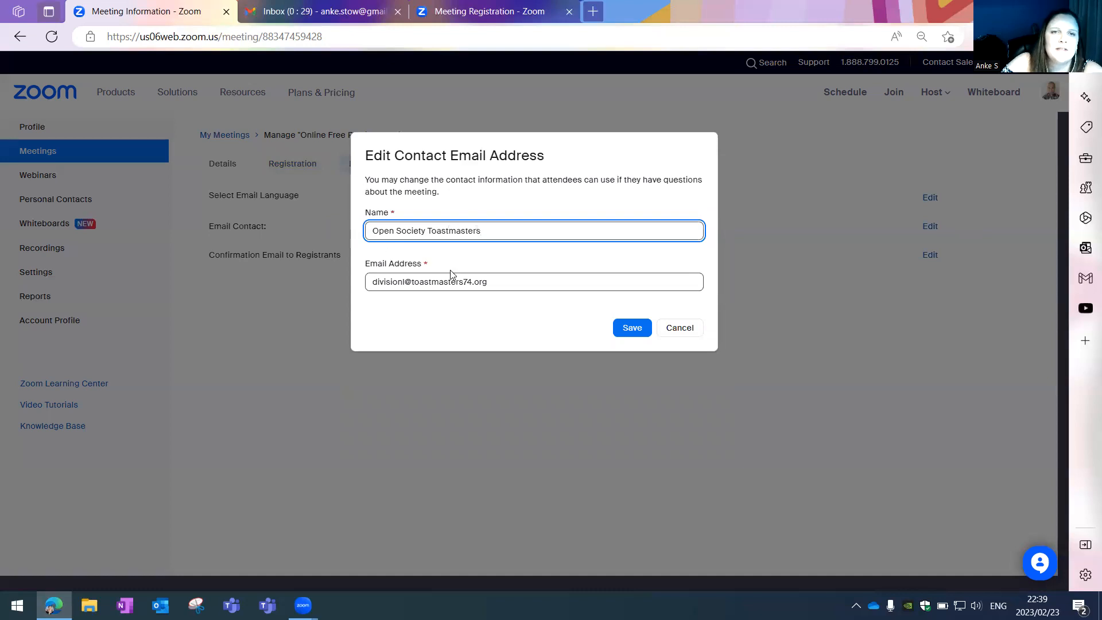
- Replace the contact e-mail with the recipient address copied from Gmail and save
left_click_drag(499, 280, 363, 269)
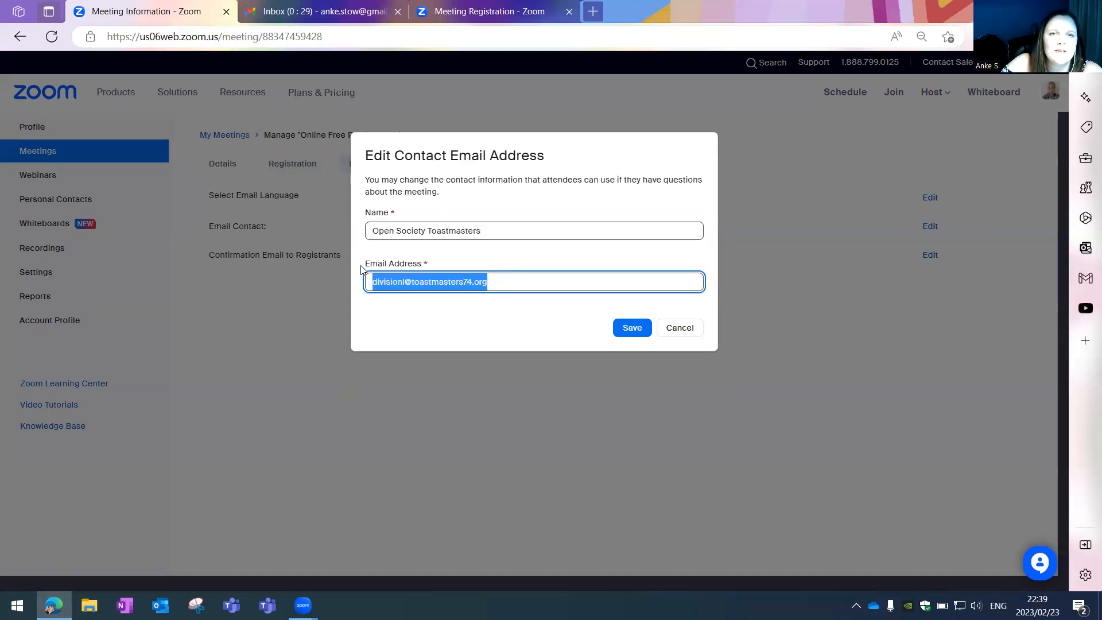
left_click(311, 15)
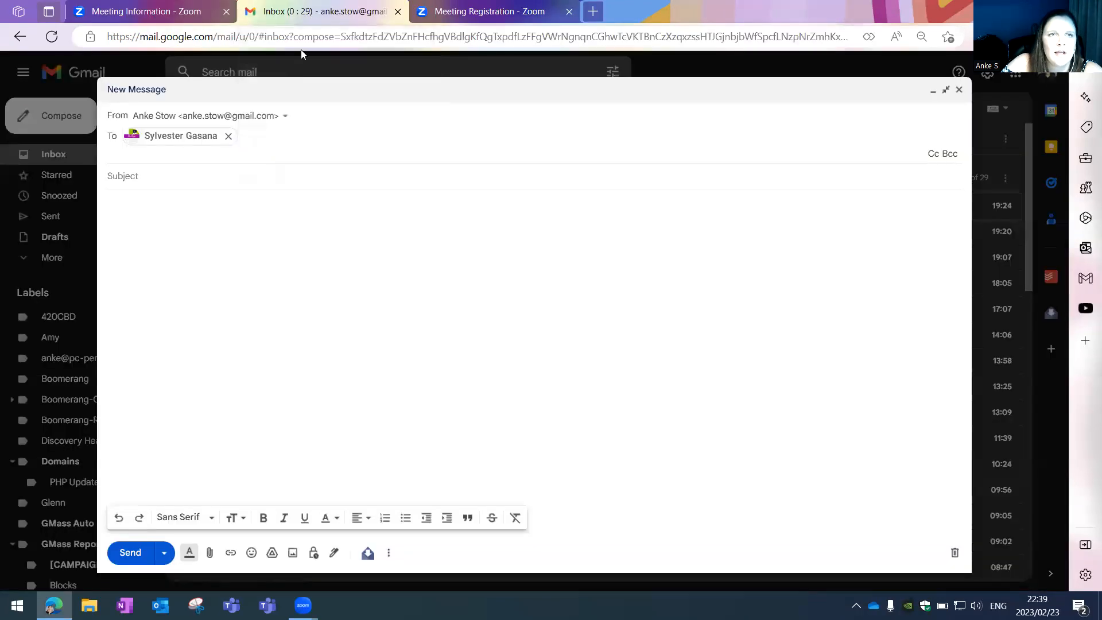
left_click(204, 141)
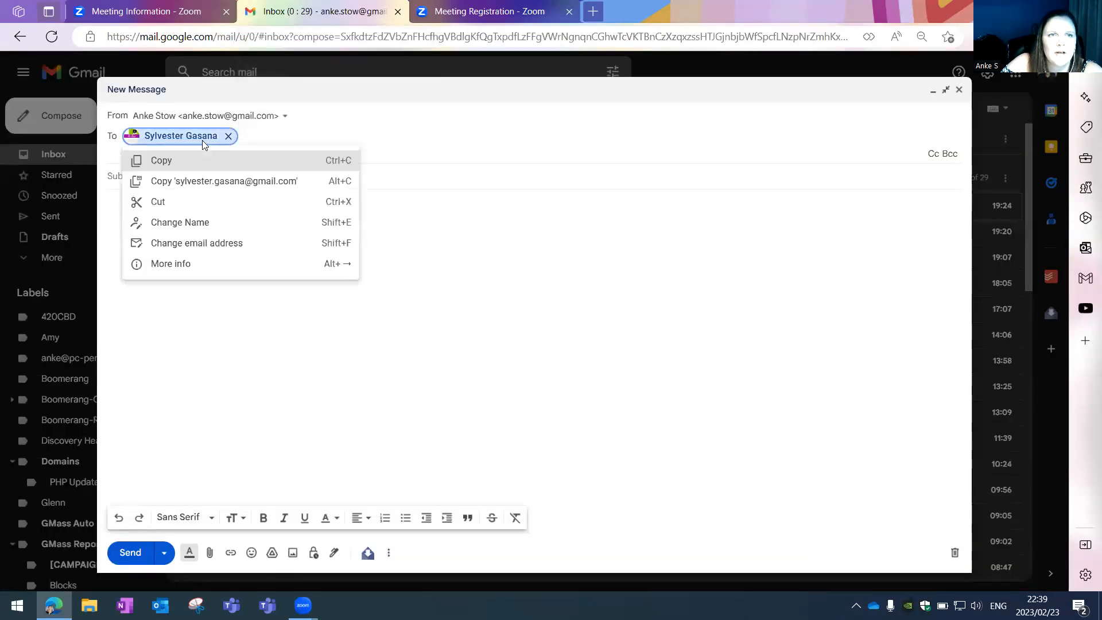
left_click(219, 181)
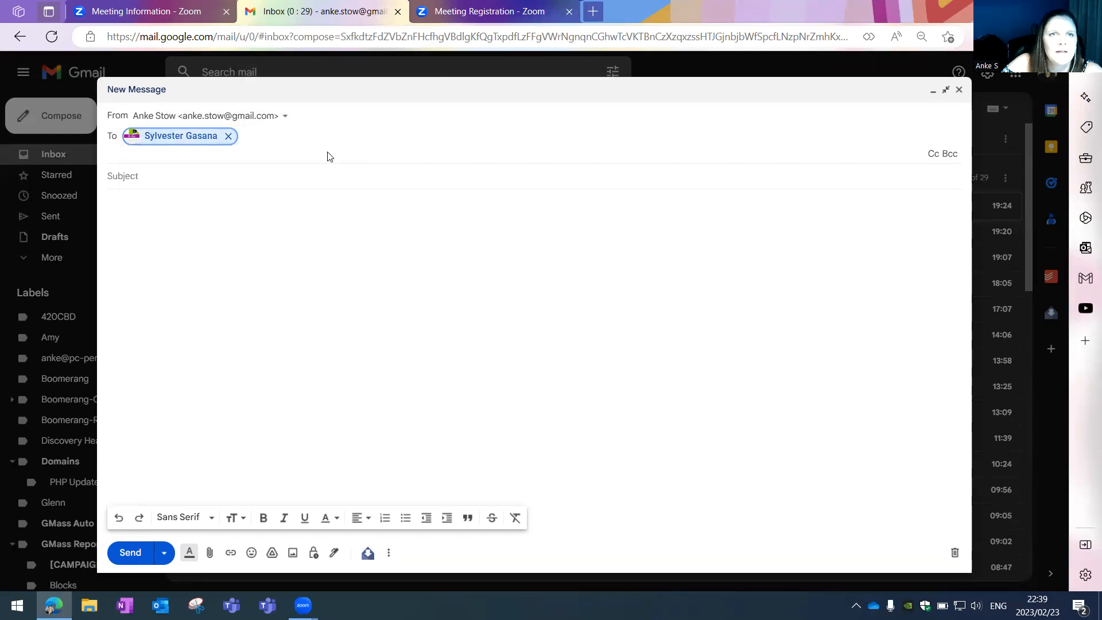
left_click(450, 16)
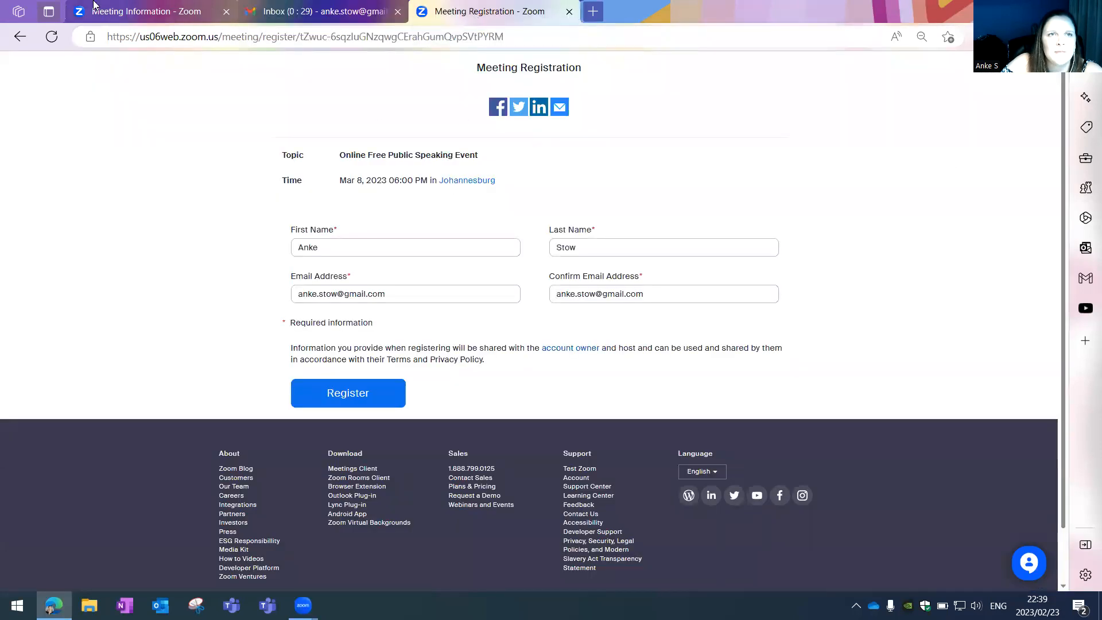
left_click(156, 14)
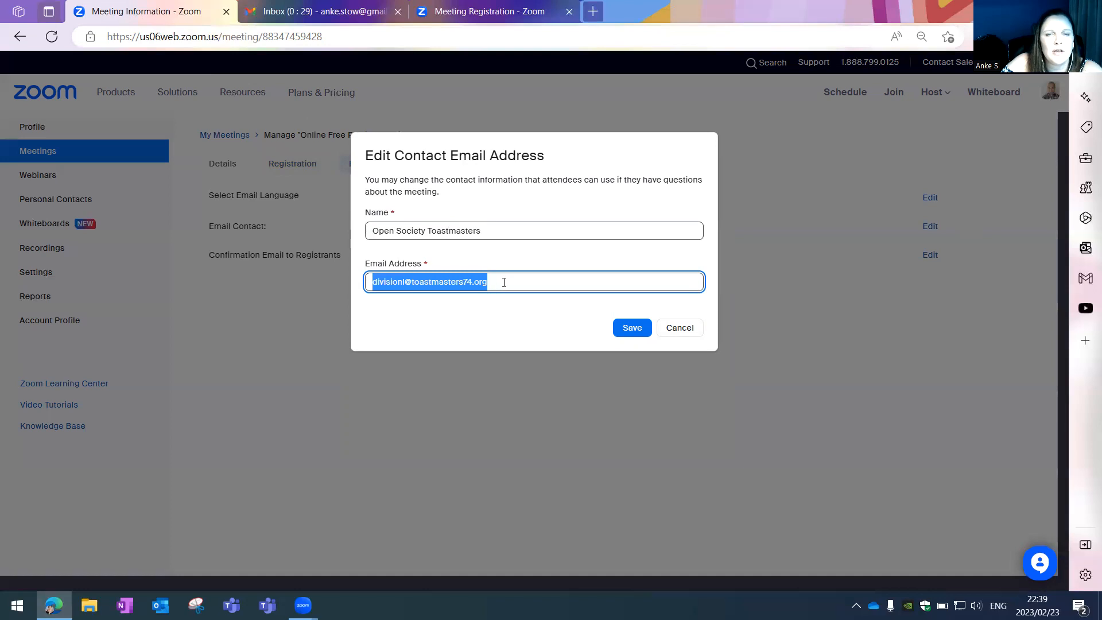
key("ctrl+v")
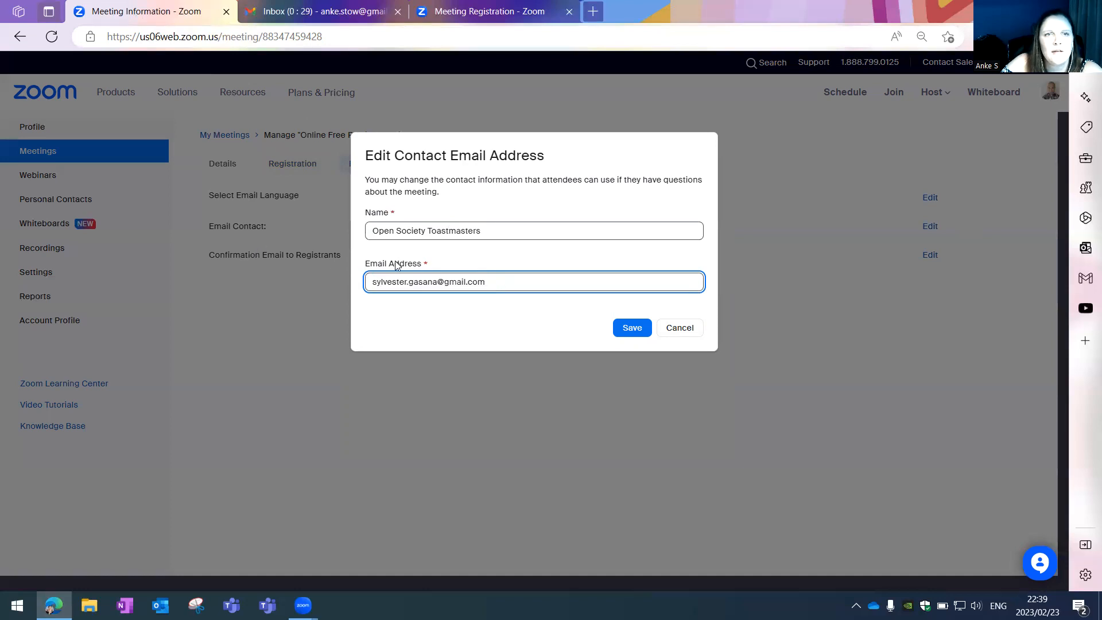
left_click_drag(371, 229, 497, 229)
left_click(497, 230)
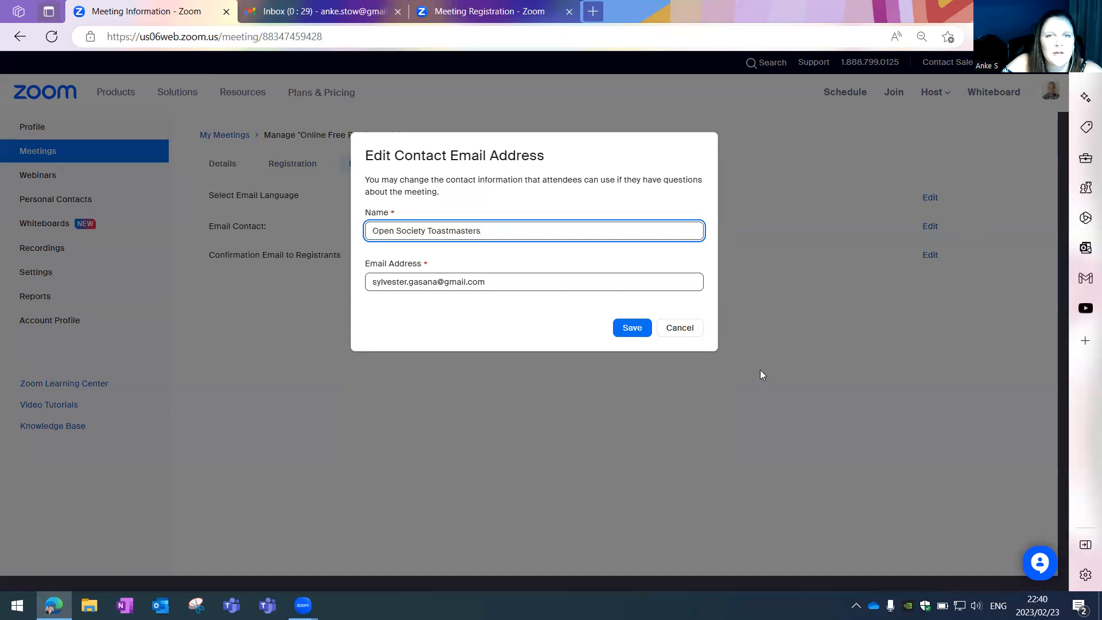
left_click(634, 330)
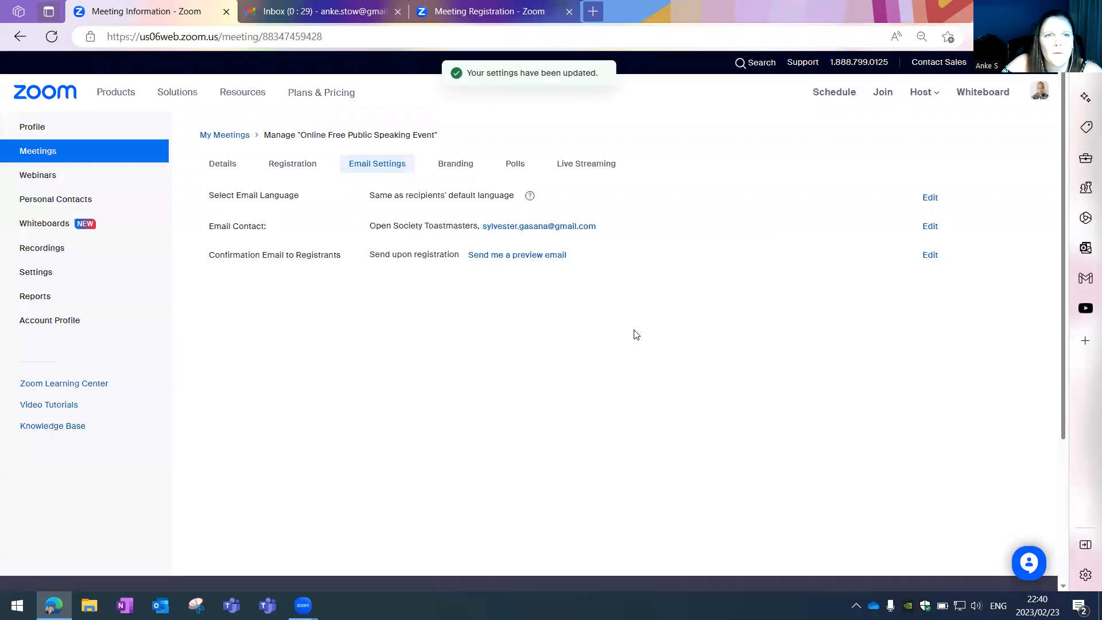
- Show the meeting invitation from the Details tab and copy its registration URL
left_click(291, 171)
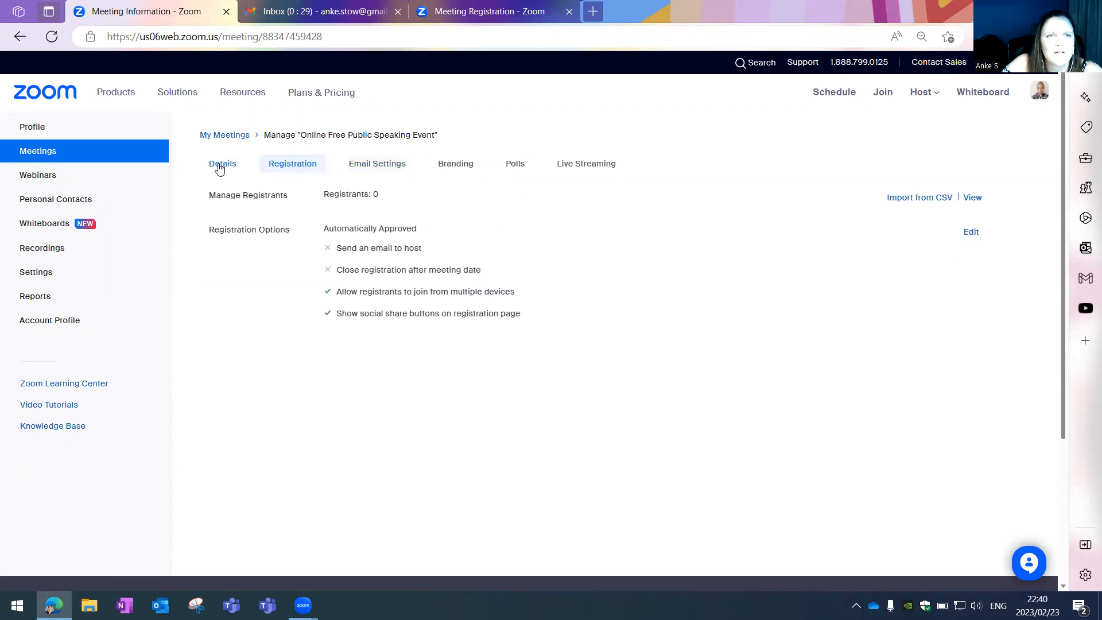
left_click(219, 168)
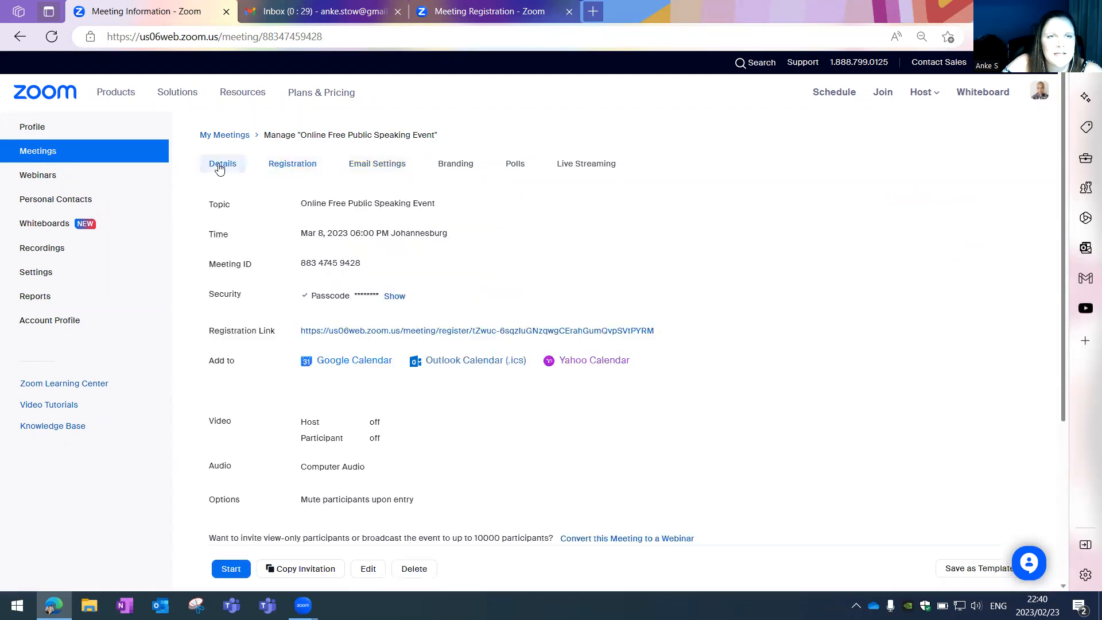
left_click(289, 569)
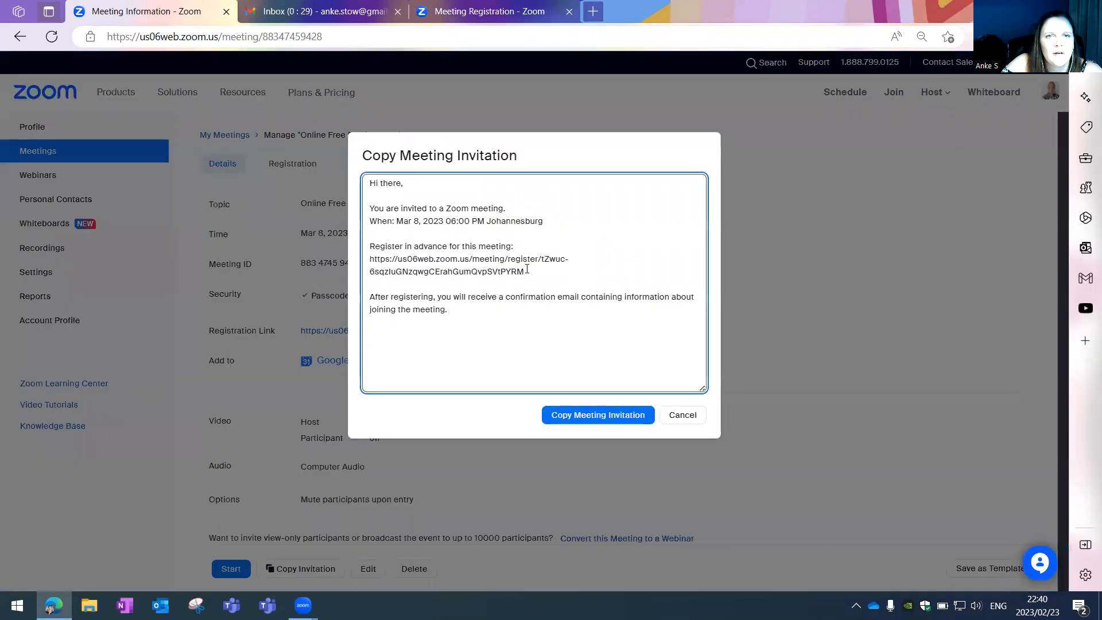
mouse_move(527, 269)
left_mouse_down()
mouse_move(370, 259)
mouse_move(521, 272)
left_mouse_up()
left_click(370, 260)
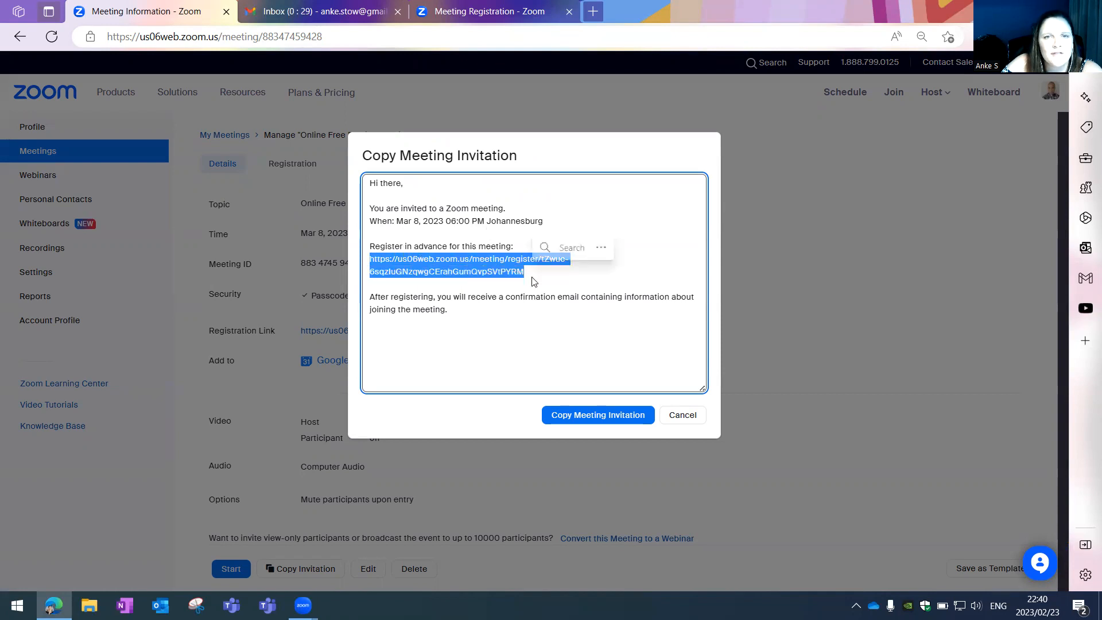
right_click(507, 265)
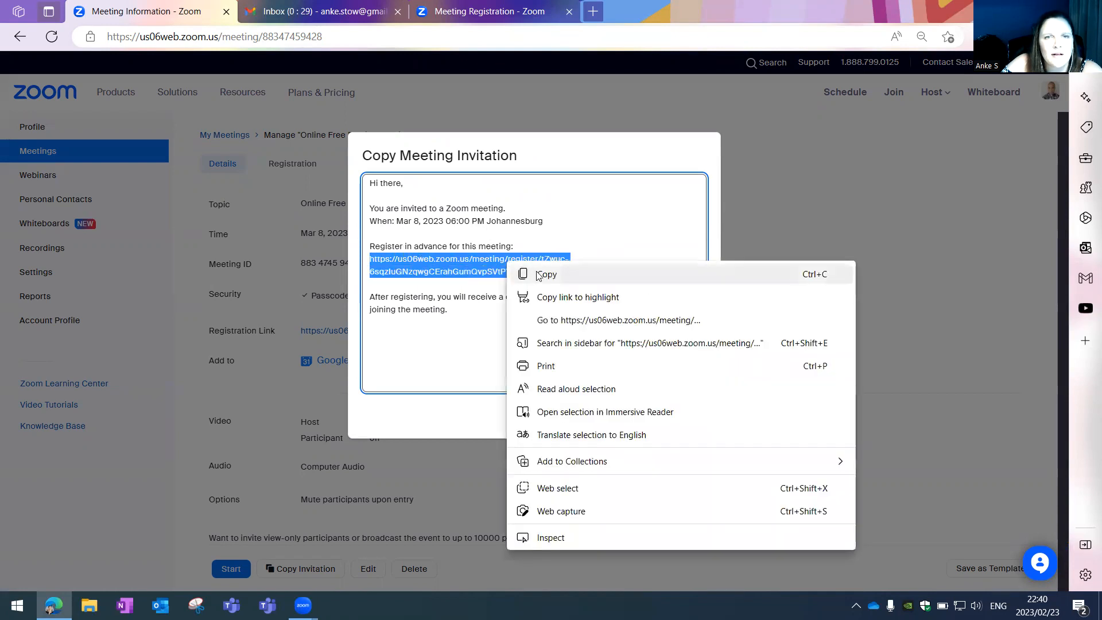
left_click(538, 274)
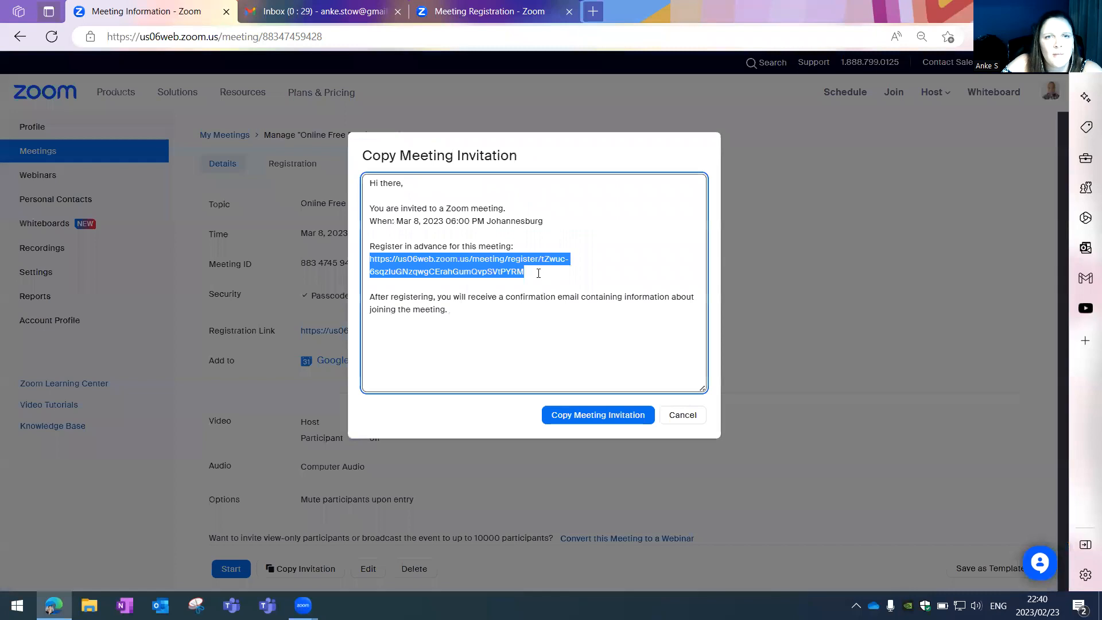
- Load the copied registration link and check the form's Phone and membership fields
left_click(480, 11)
left_click(491, 36)
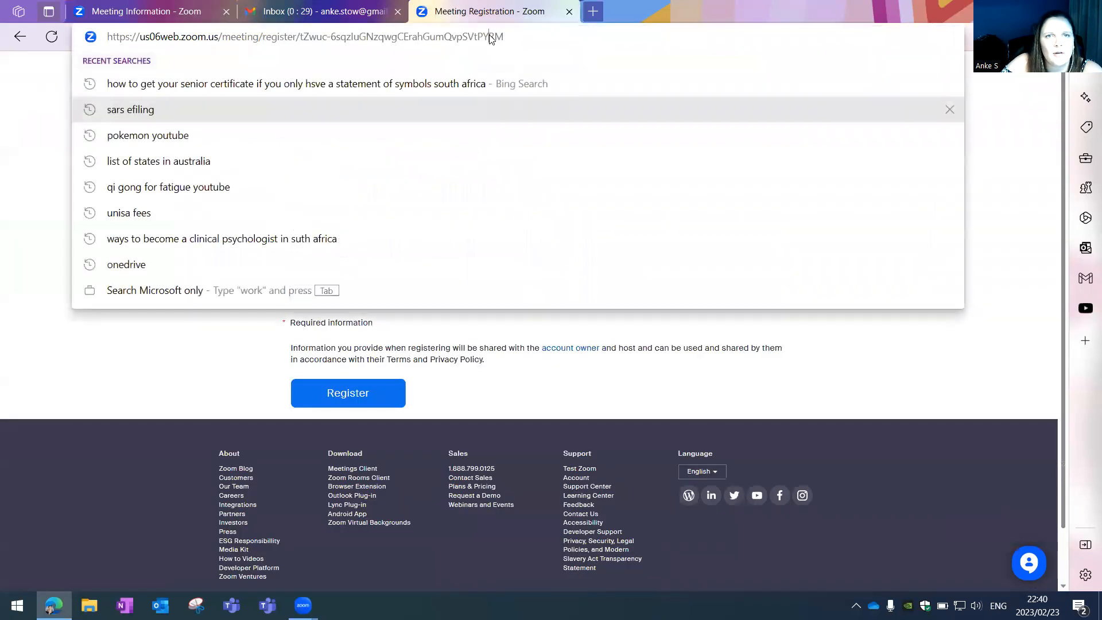
key("ctrl+v")
key("Return")
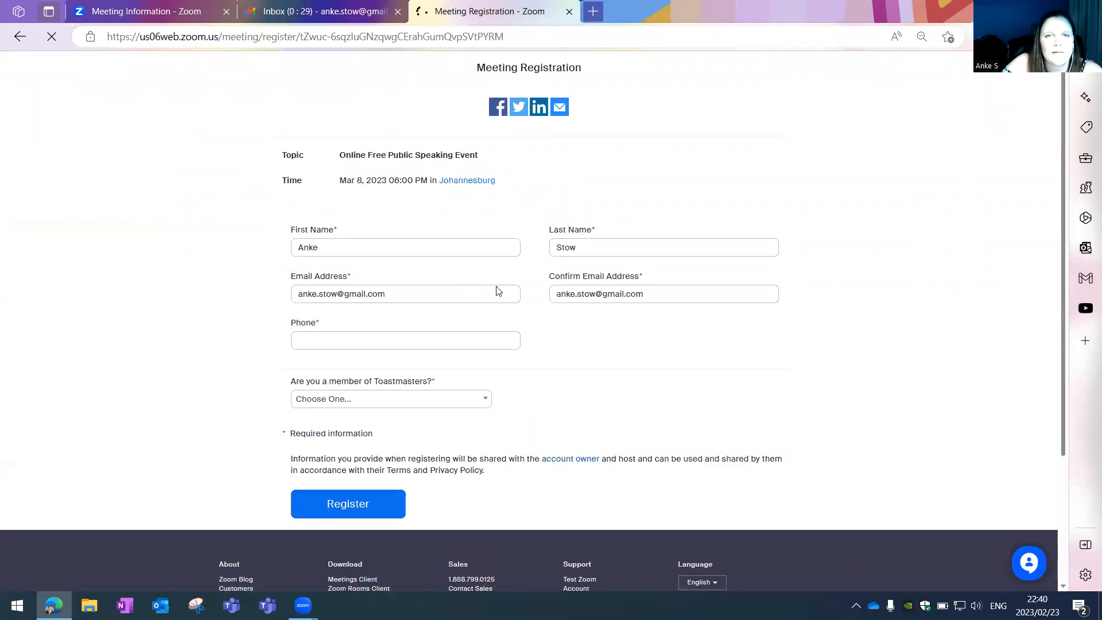
left_click(446, 339)
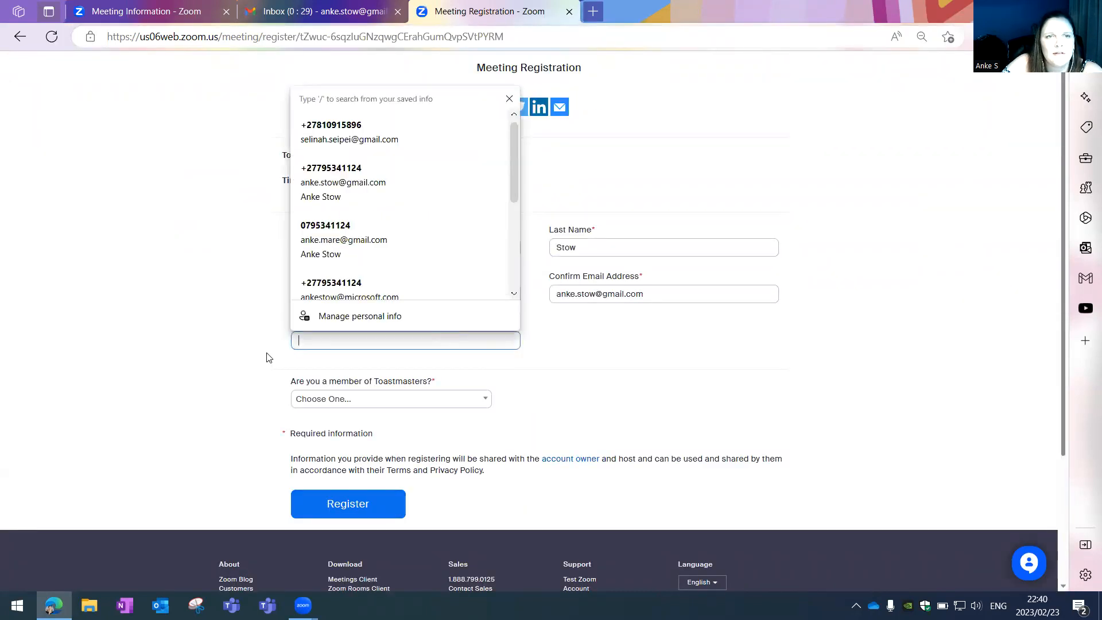
left_click(281, 359)
left_click(353, 400)
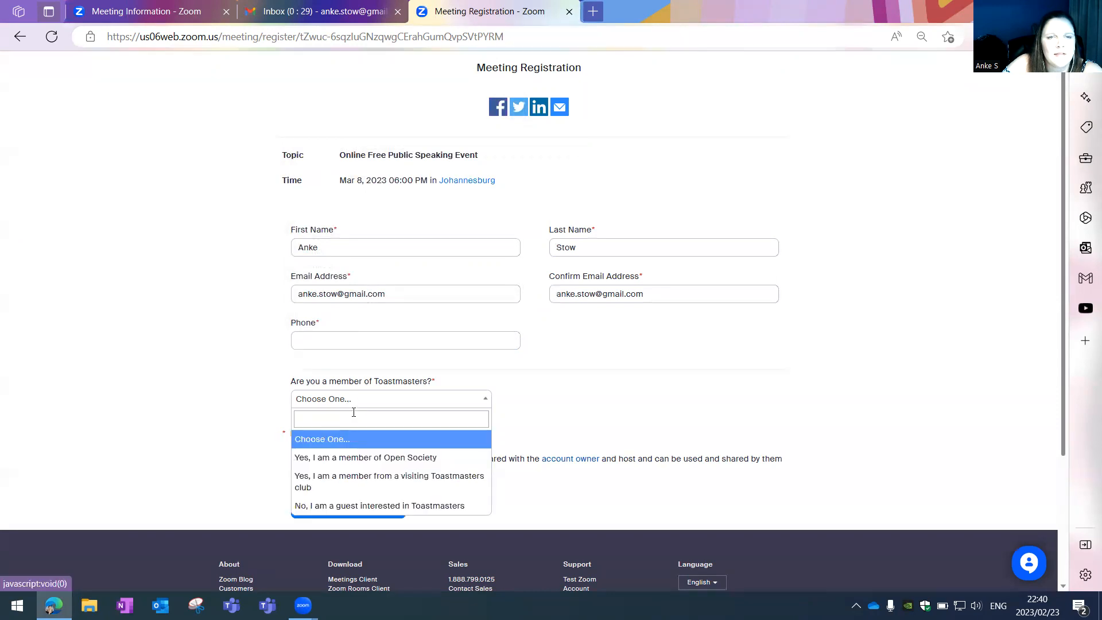
left_click(635, 407)
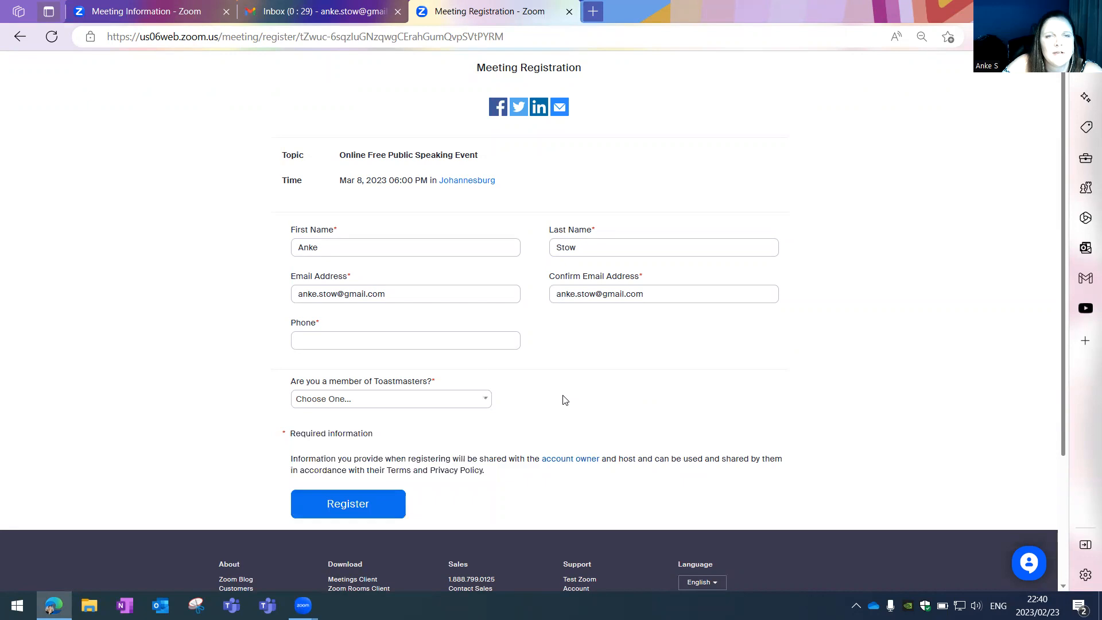
- Enter a phone number, answer 'Yes, I am a member from a visiting Toastmasters club', and register
left_click(352, 343)
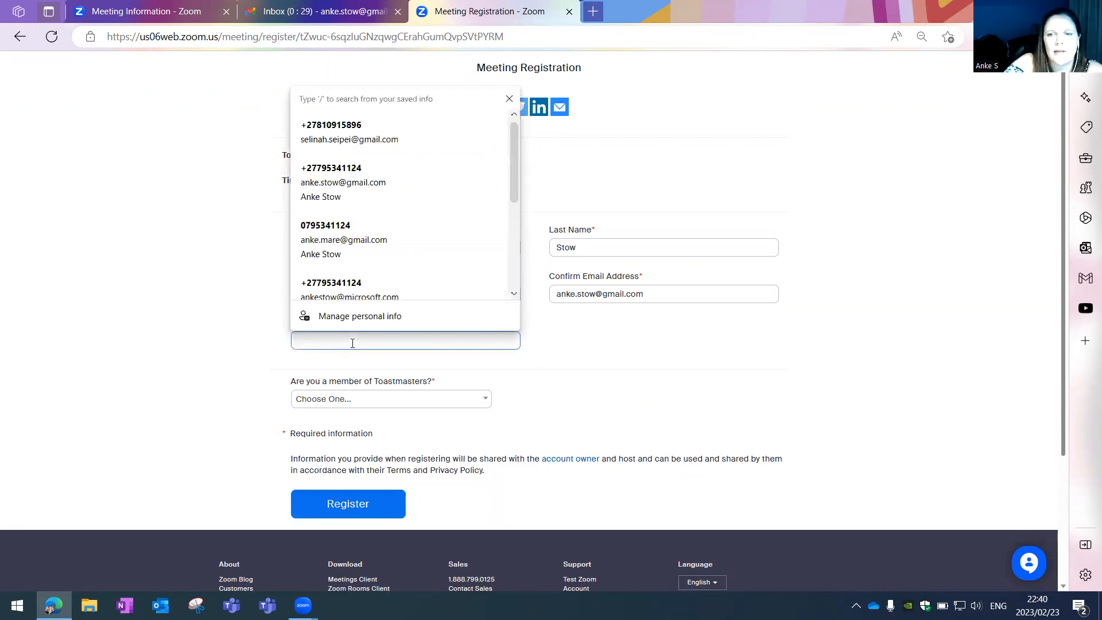
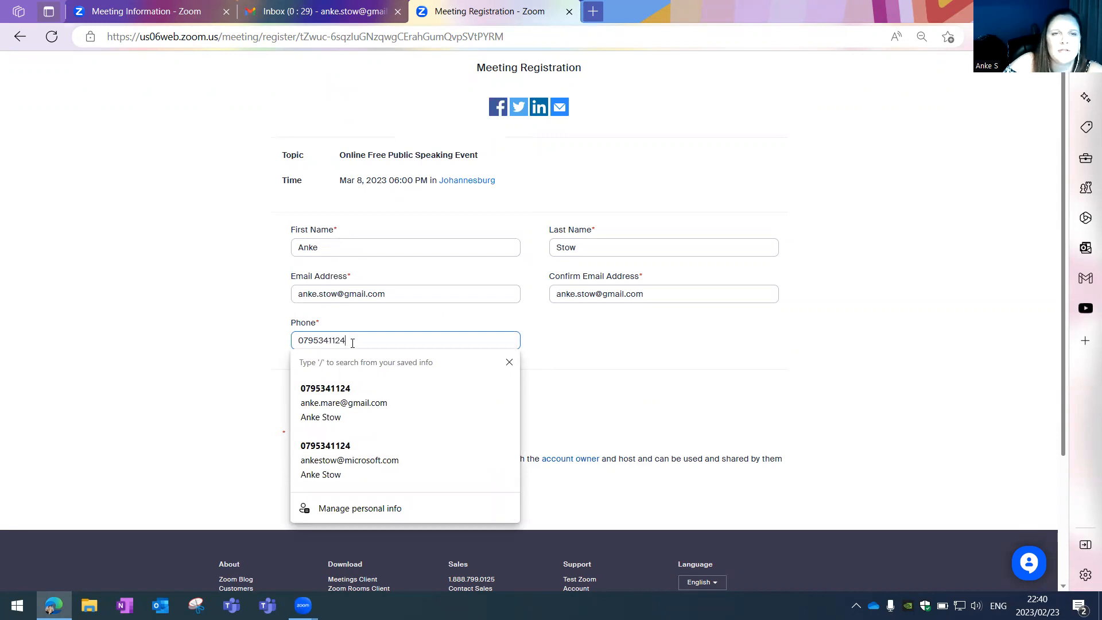
left_click(248, 360)
left_click(375, 407)
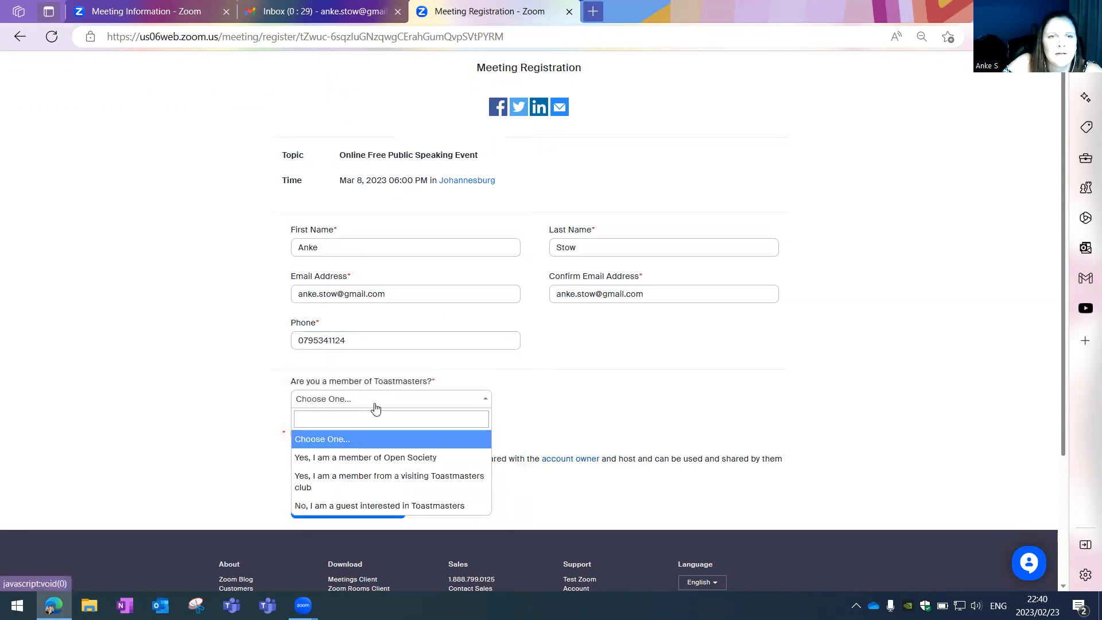
left_click(373, 486)
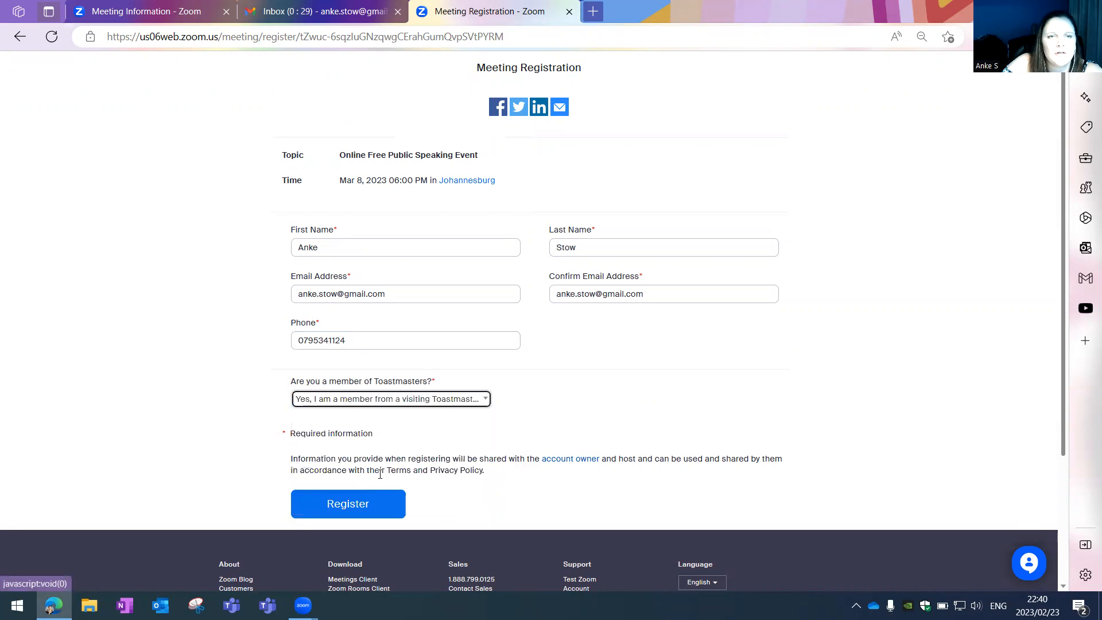
left_click(350, 504)
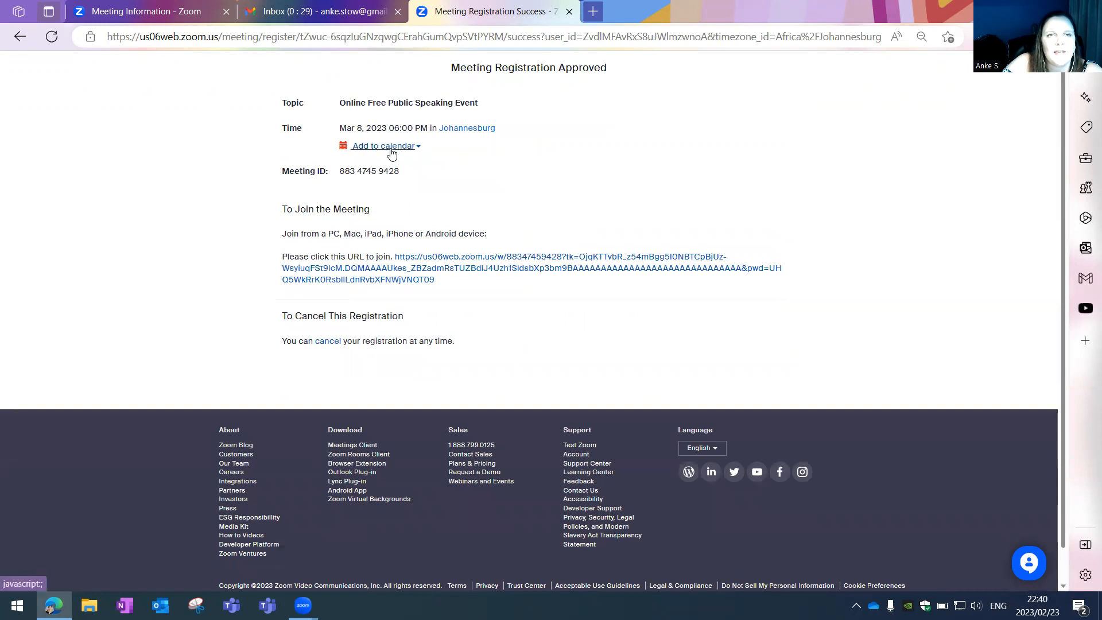
- Discard the Gmail draft and read the event confirmation for Mar 8, 2023 06:00 PM
left_click(308, 20)
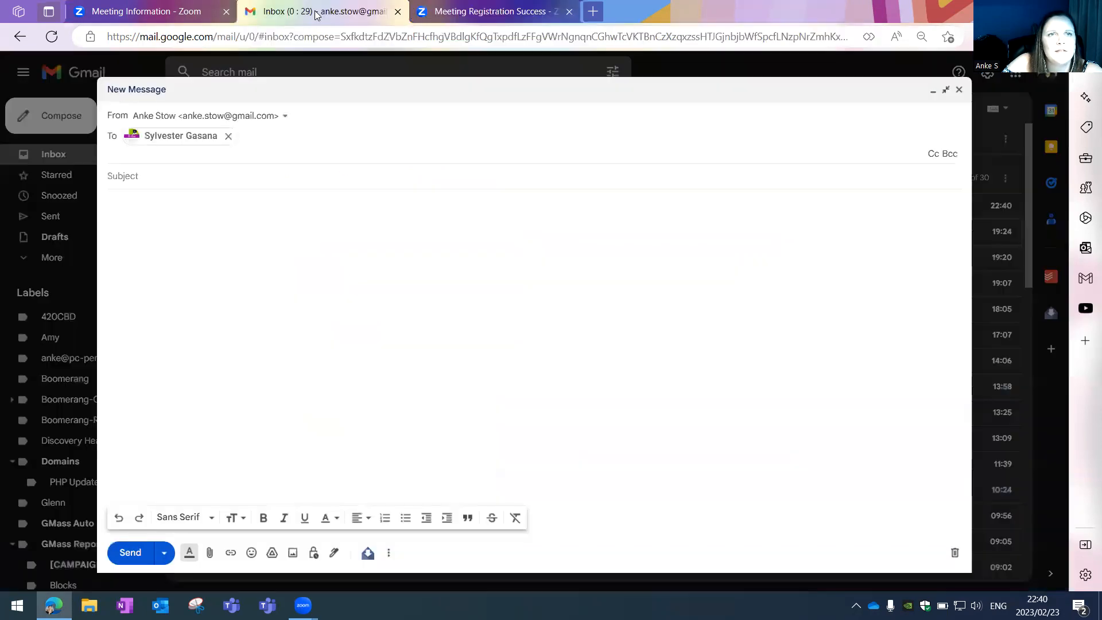
left_click(958, 89)
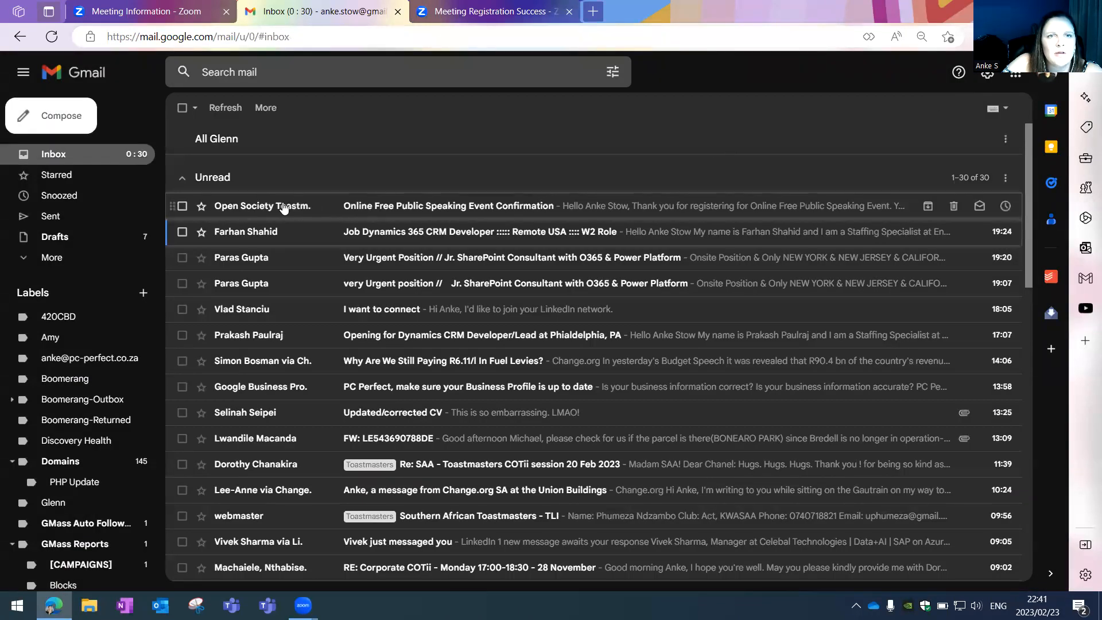
left_click(422, 208)
scroll(501, 371, "down", 3)
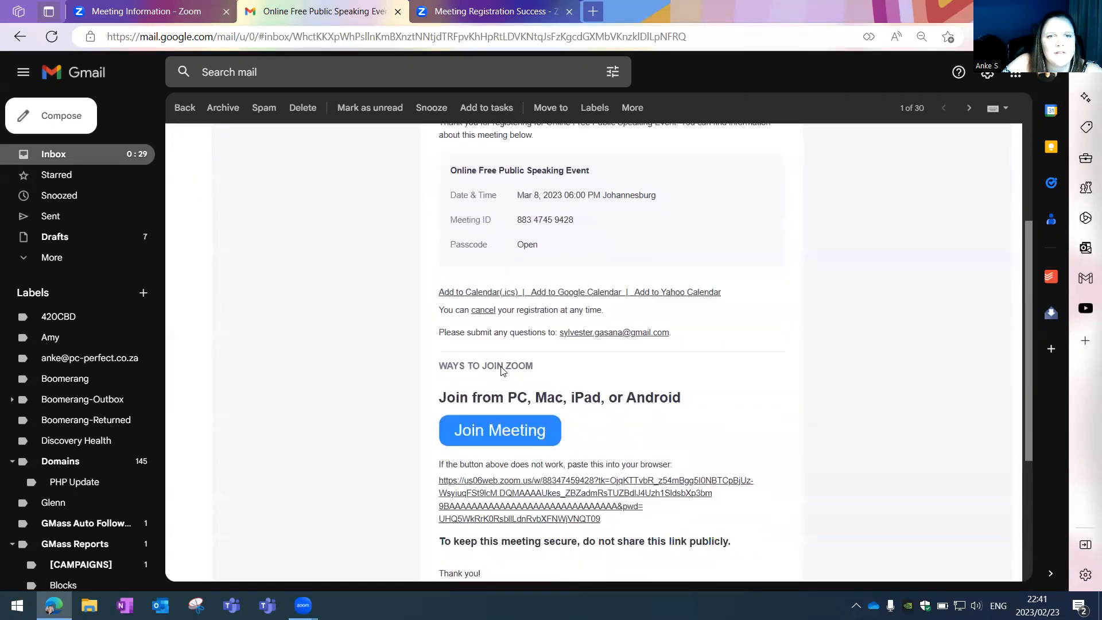
scroll(499, 425, "down", 4)
scroll(499, 432, "up", 2)
scroll(501, 434, "up", 5)
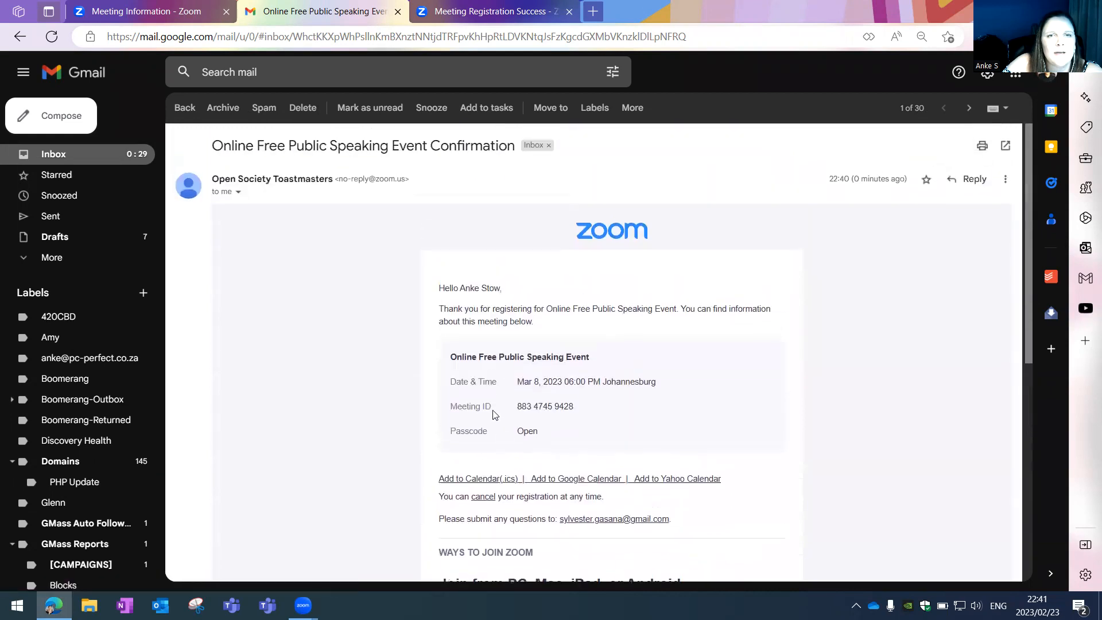
scroll(531, 337, "down", 5)
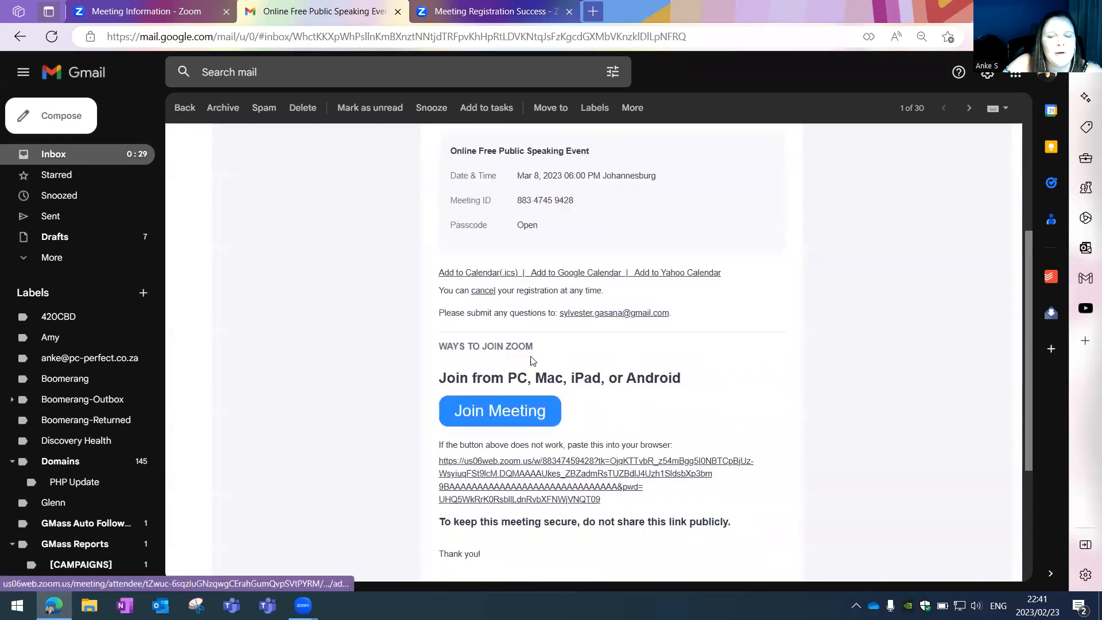
scroll(531, 367, "down", 1)
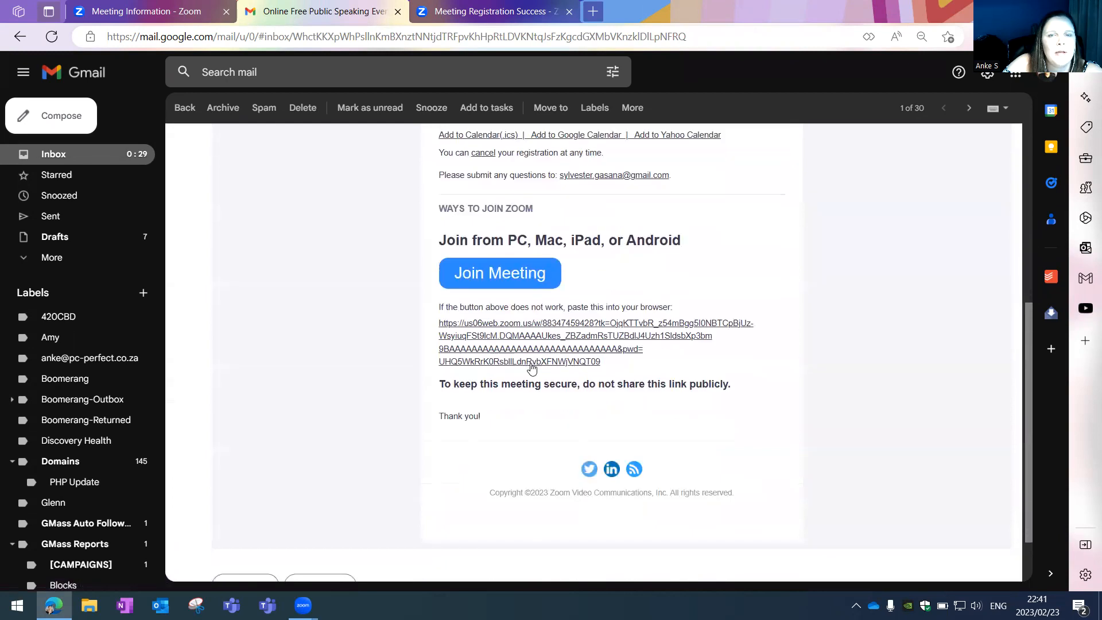
scroll(531, 368, "up", 5)
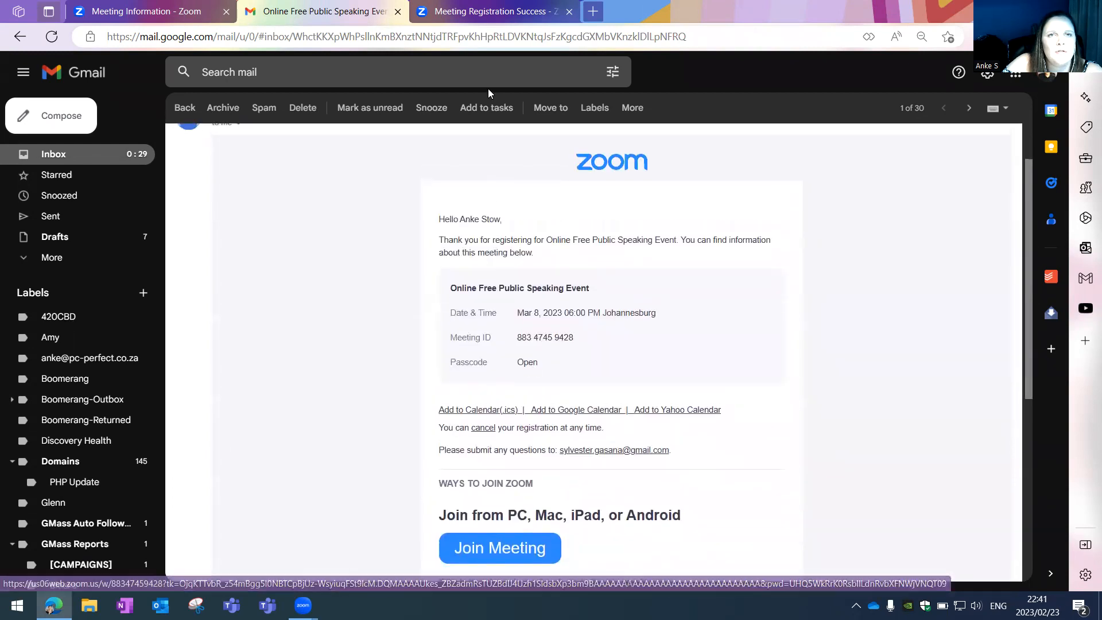
- Copy the registration URL from the Zoom invitation text and open a new browser tab
left_click(148, 11)
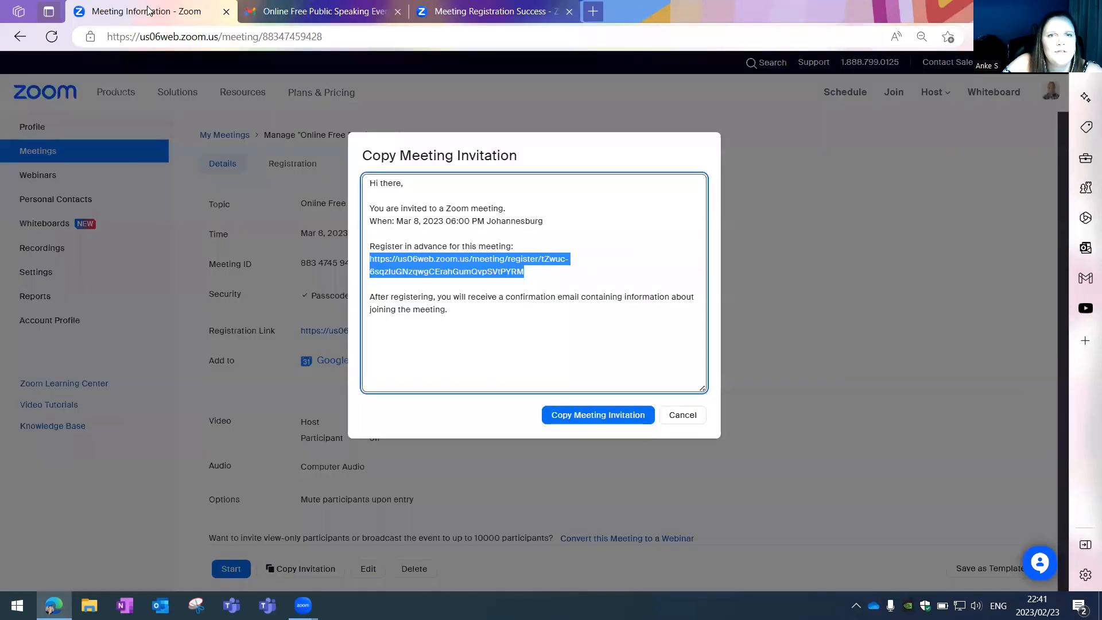
left_click(526, 276)
left_click_drag(521, 272, 376, 264)
key("ctrl+c")
right_click(380, 265)
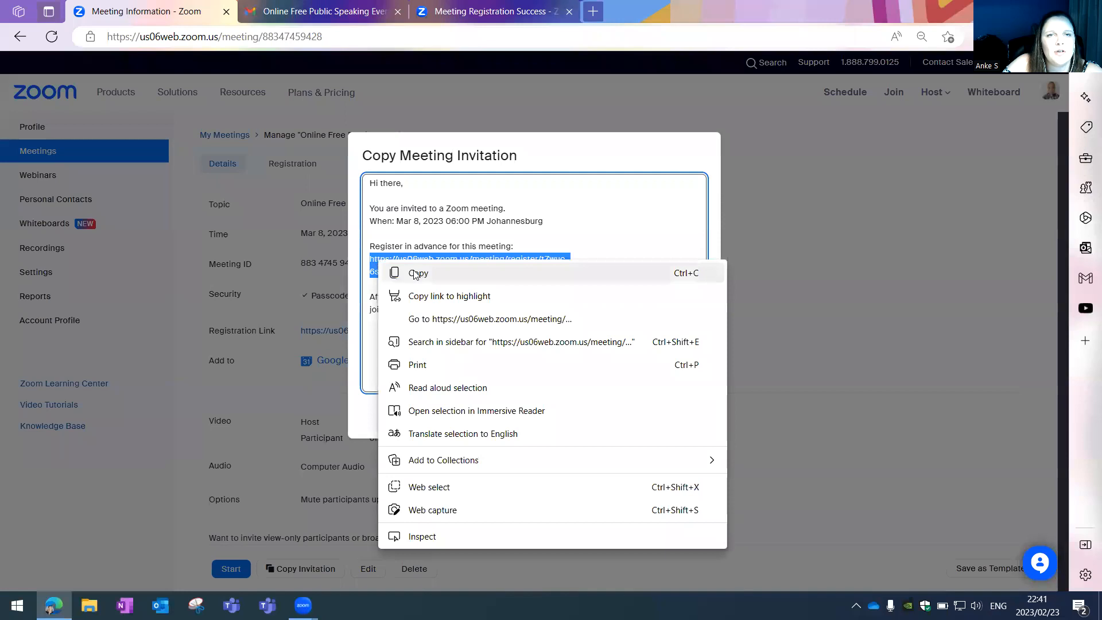
left_click(415, 274)
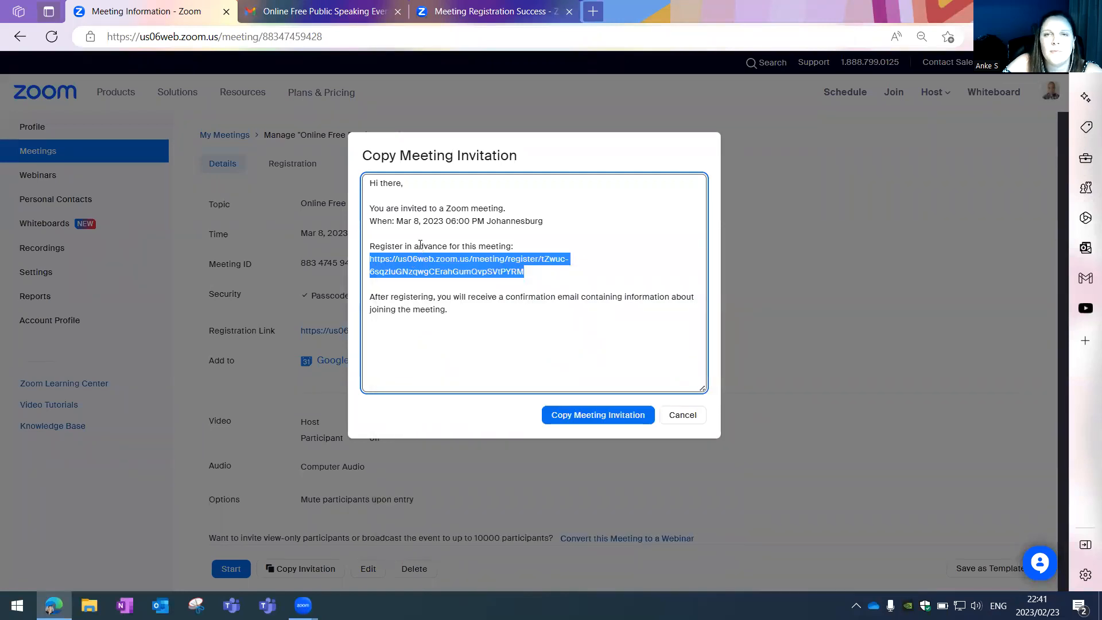
left_click(593, 12)
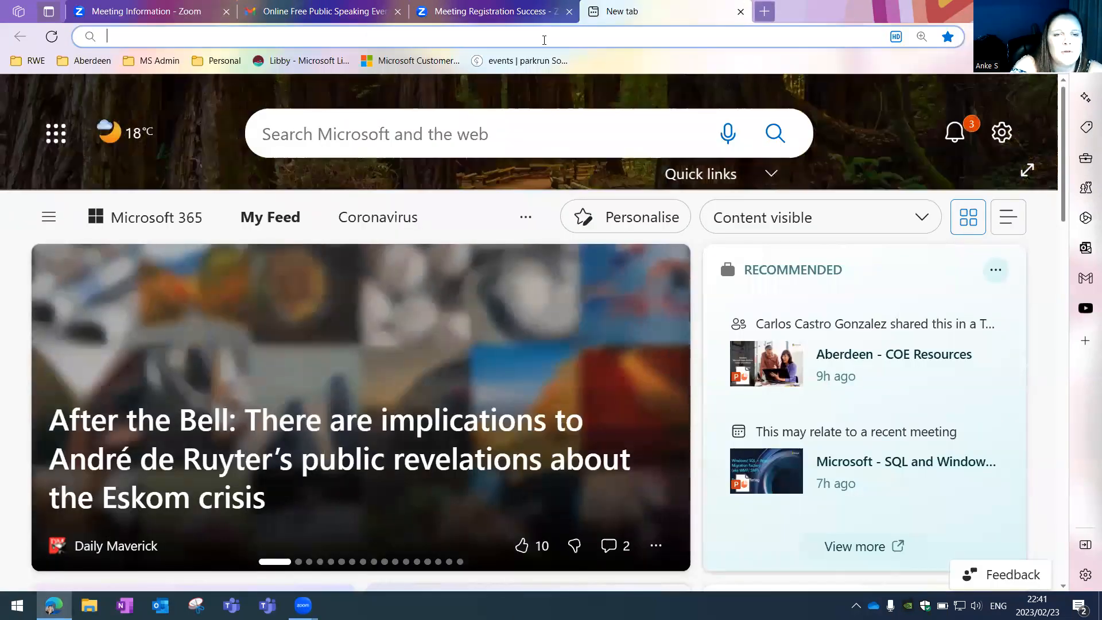
- Go to Bitly, sign out, and start signing up on the Free plan
type("bit")
key("Return")
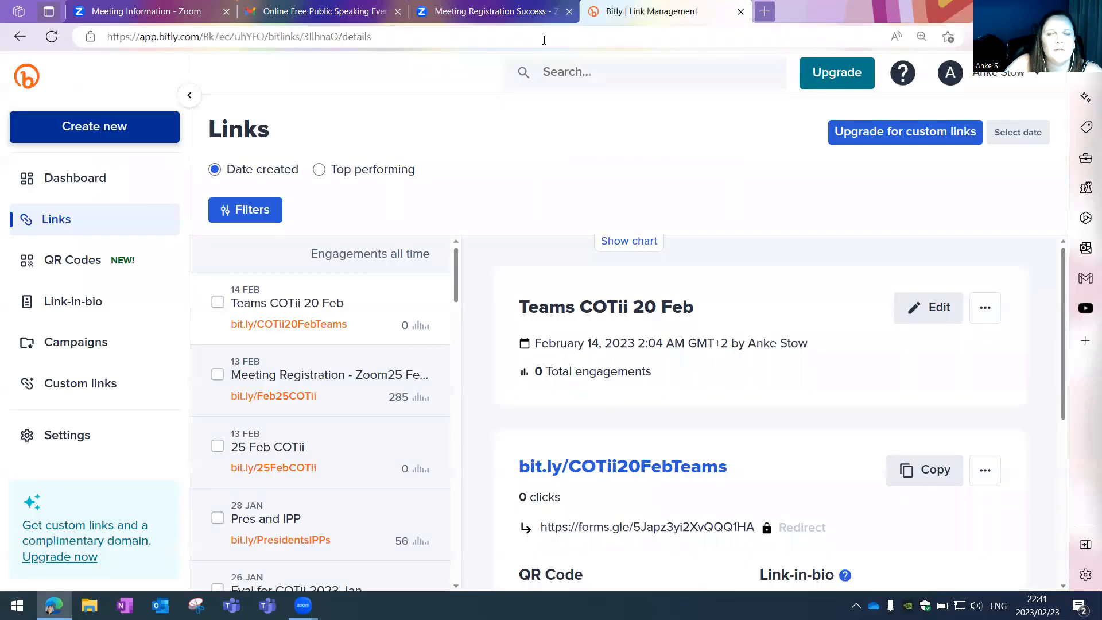
left_click(1042, 76)
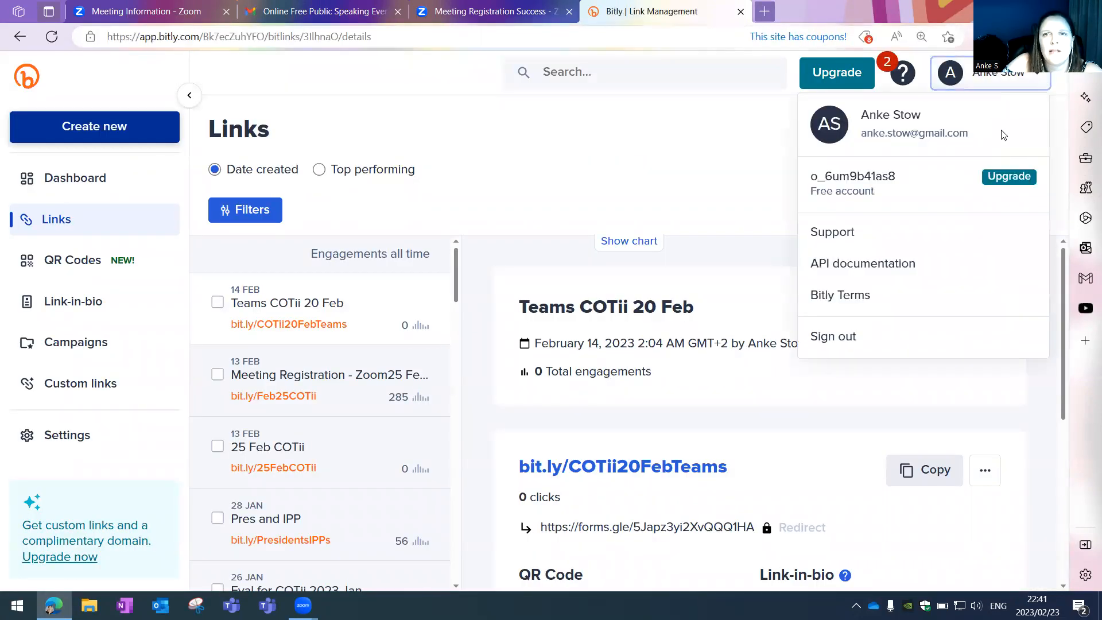
left_click(901, 343)
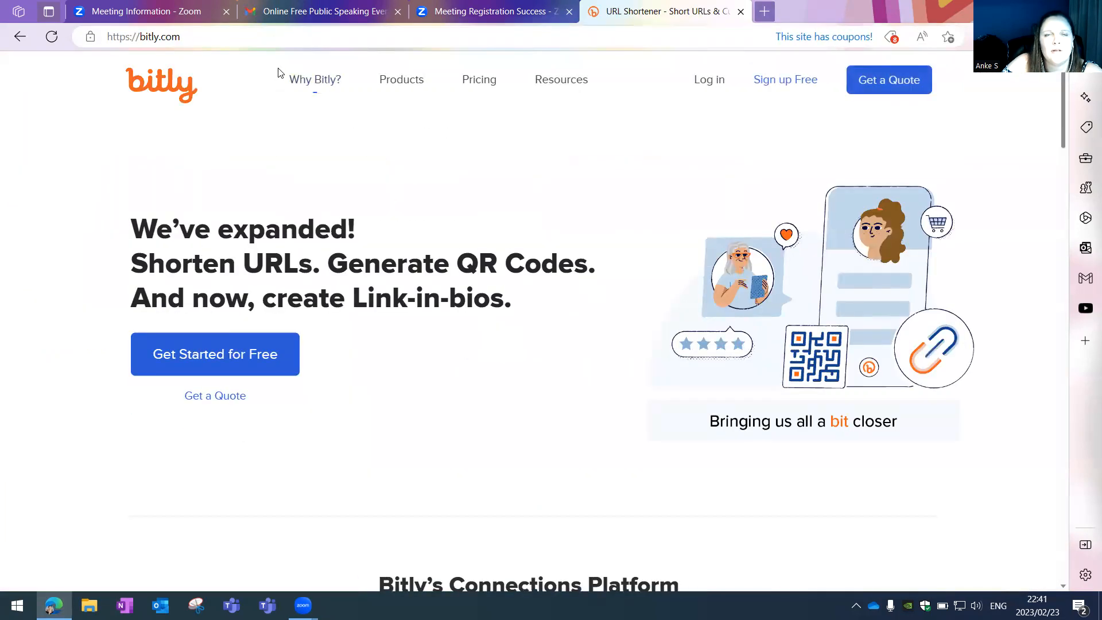
left_click(790, 86)
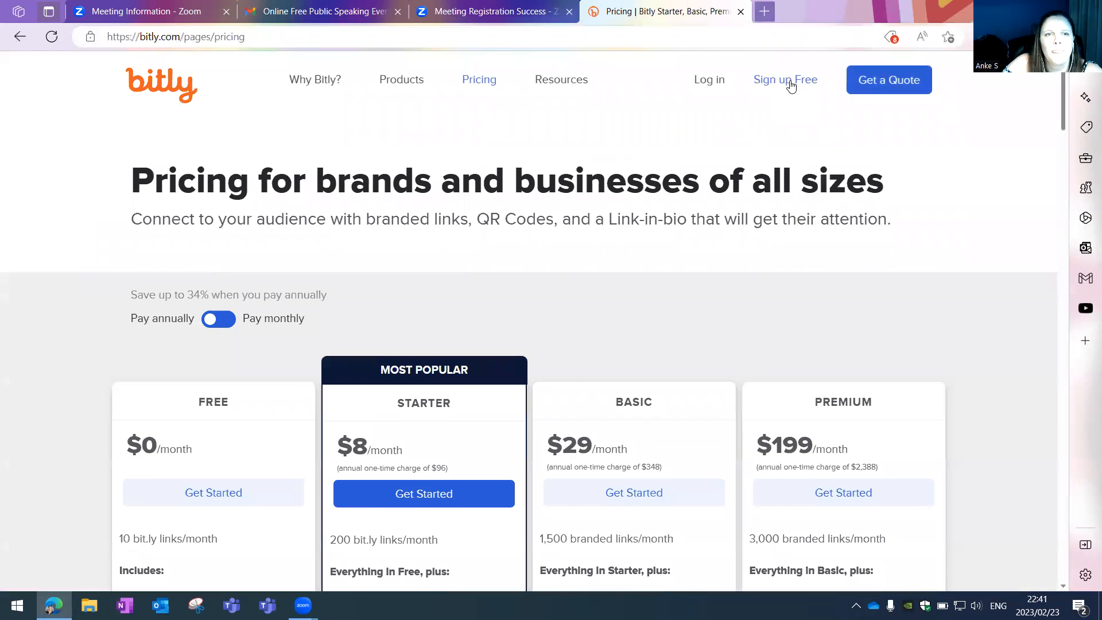
scroll(226, 344, "down", 3)
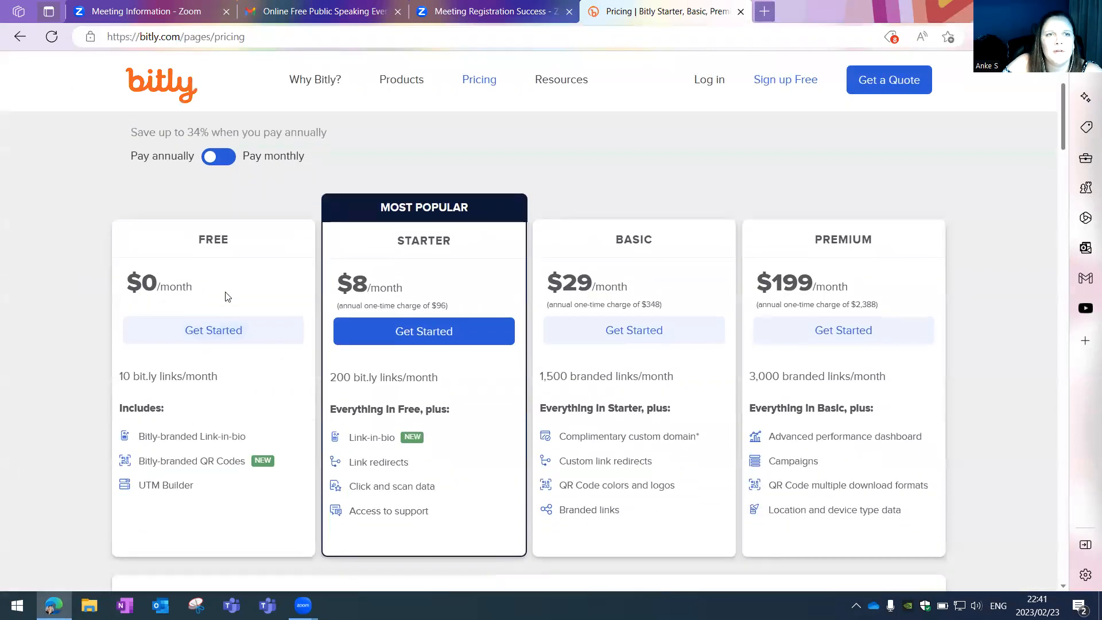
left_click(212, 321)
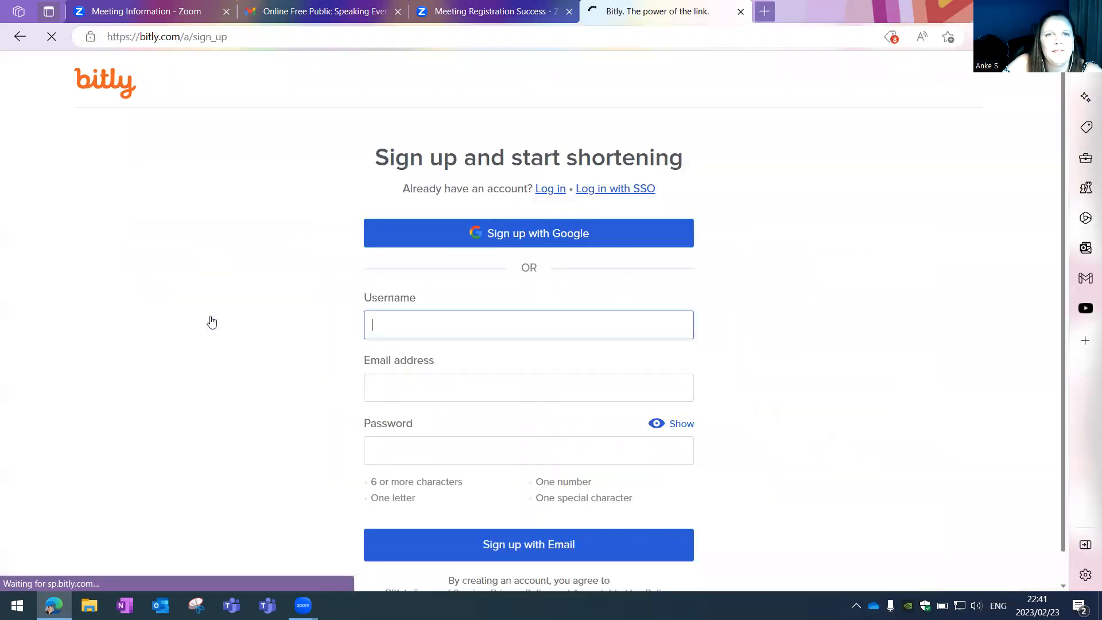
- Log in to Bitly with the first Google account and open the Create new menu
left_click(530, 234)
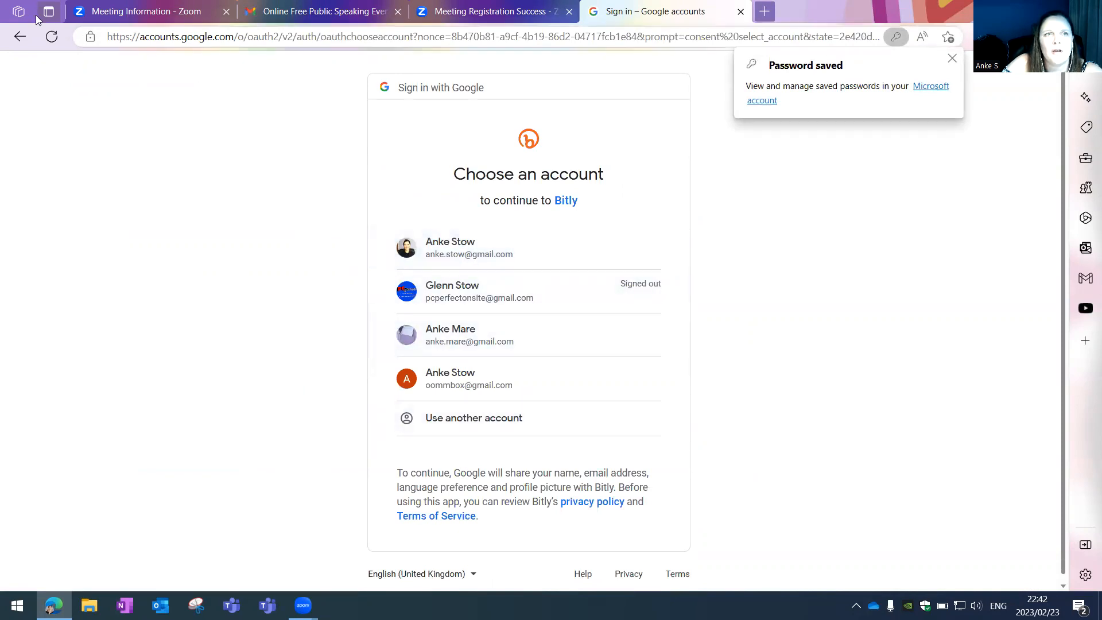
left_click(22, 38)
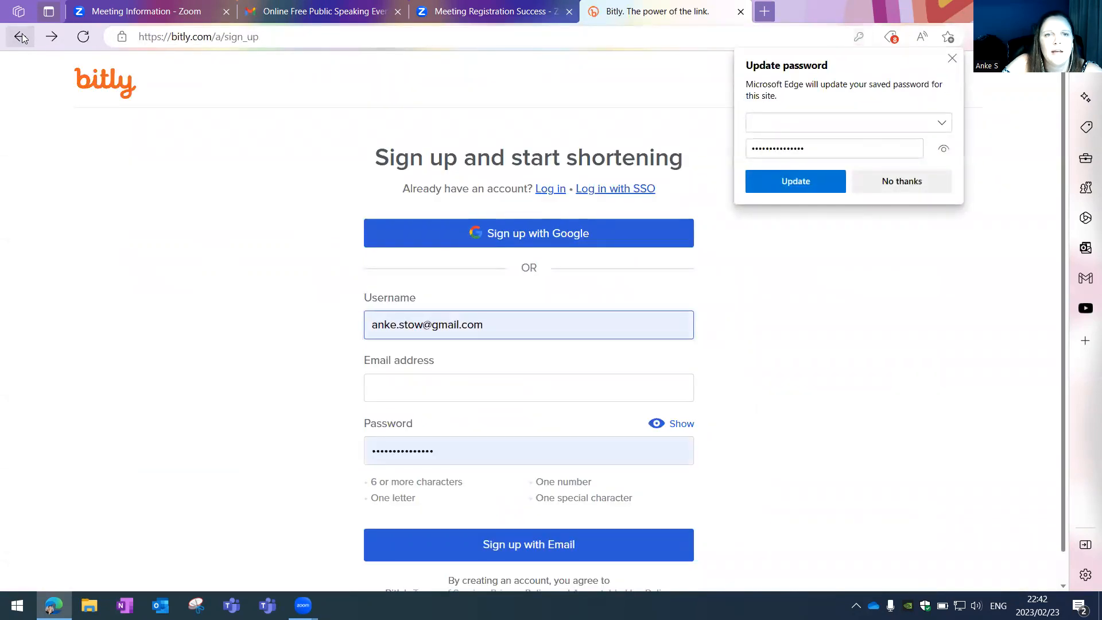
left_click(21, 38)
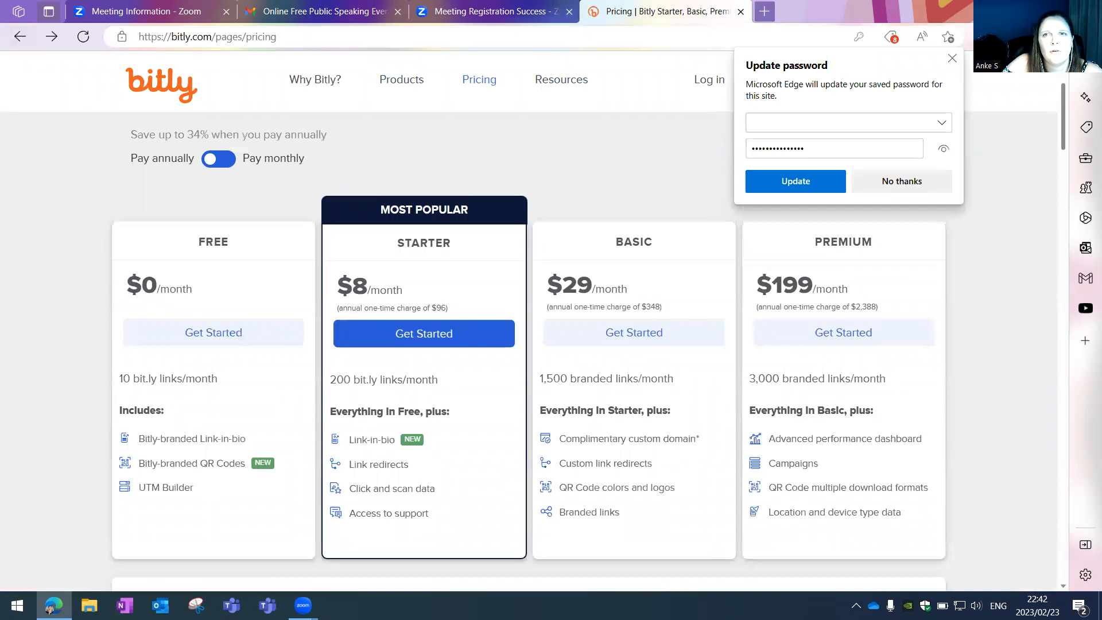
left_click(715, 80)
left_click(710, 83)
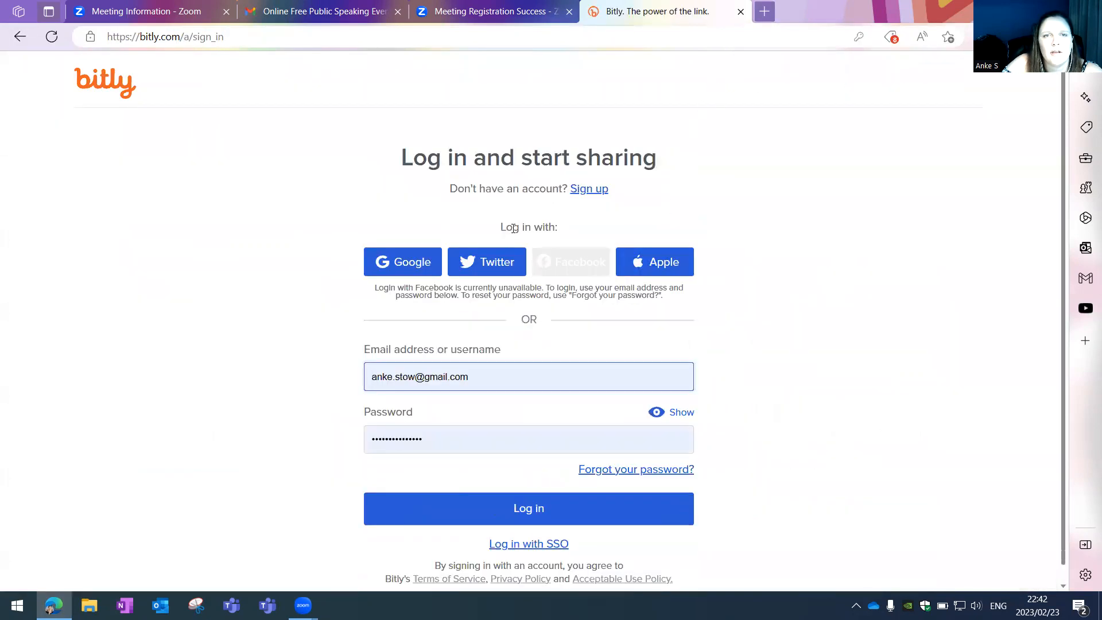
left_click(408, 264)
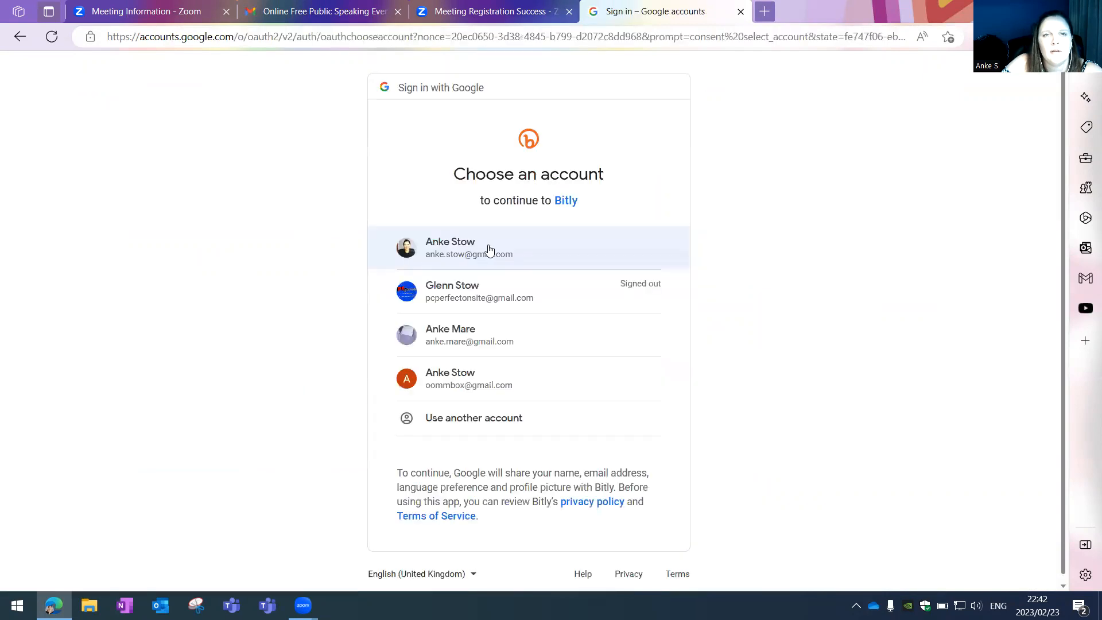
left_click(488, 248)
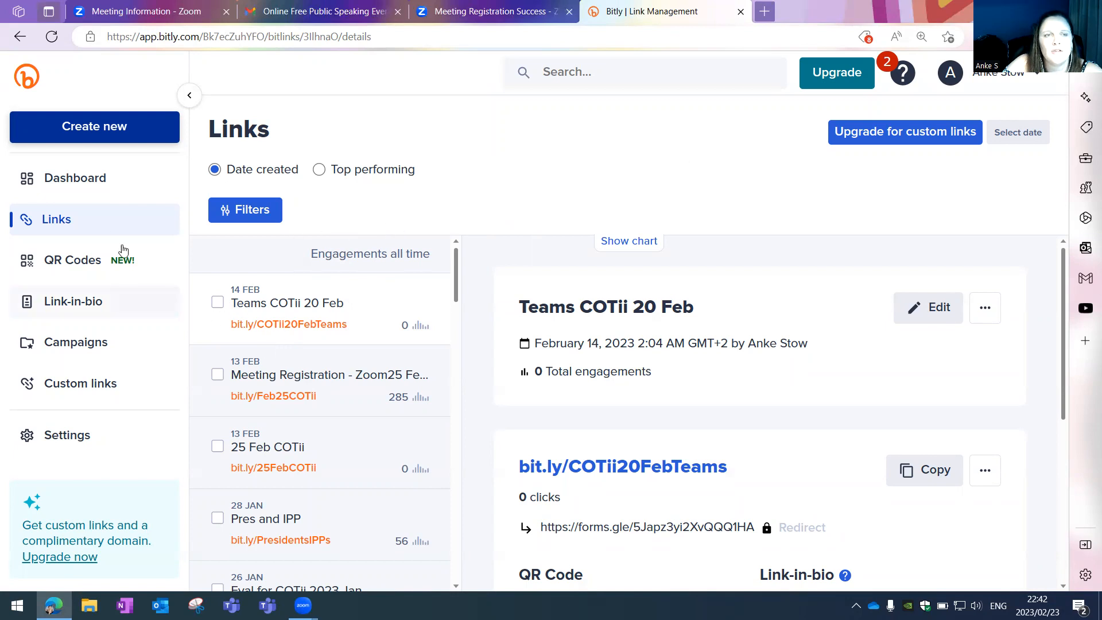
left_click(99, 130)
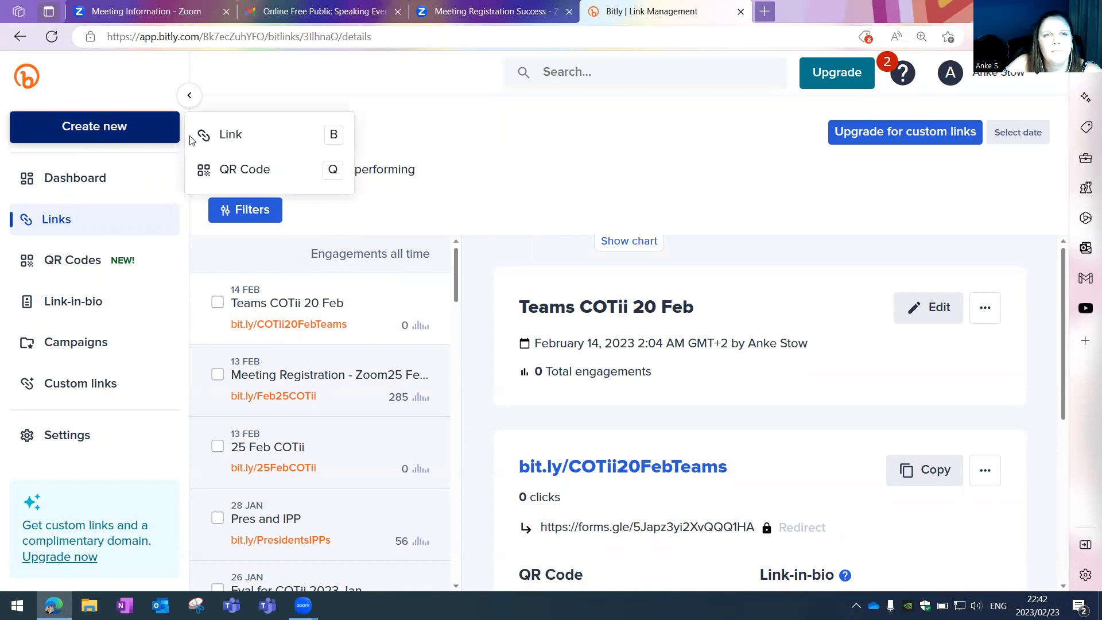
- Create a Bitly link to the Zoom registration URL titled 'Open Society Public Speaking event'
left_click(255, 139)
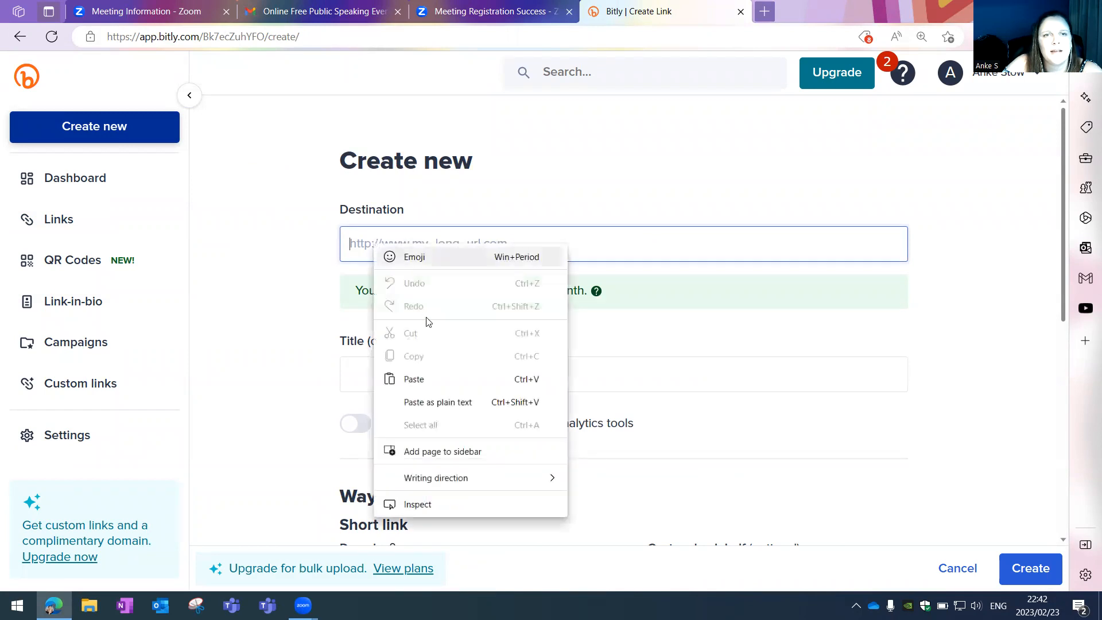
left_click(426, 379)
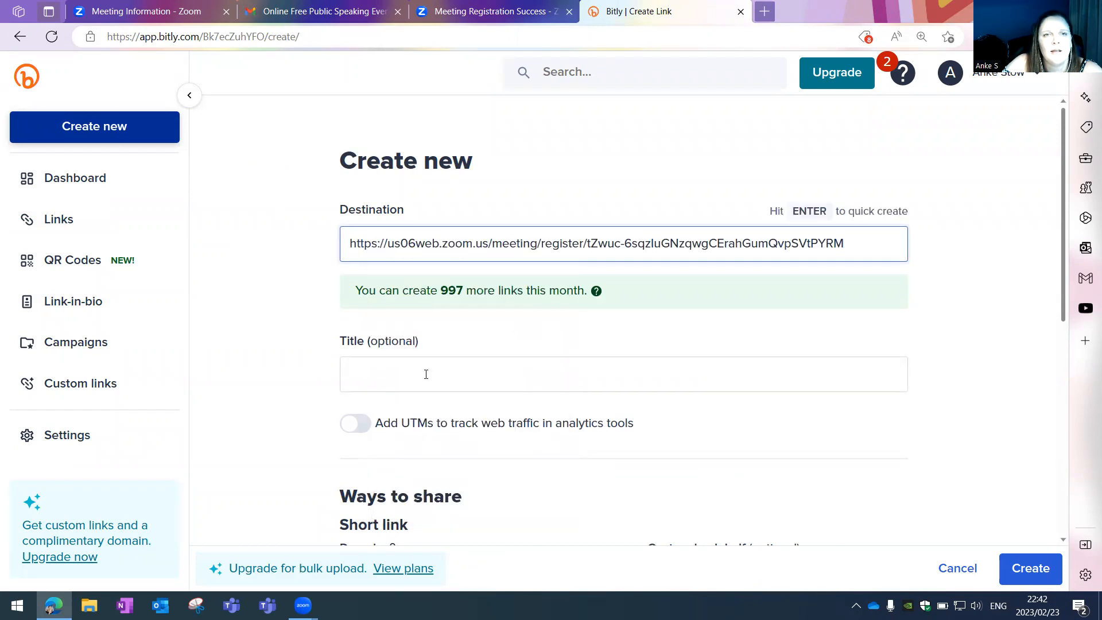
left_click(380, 364)
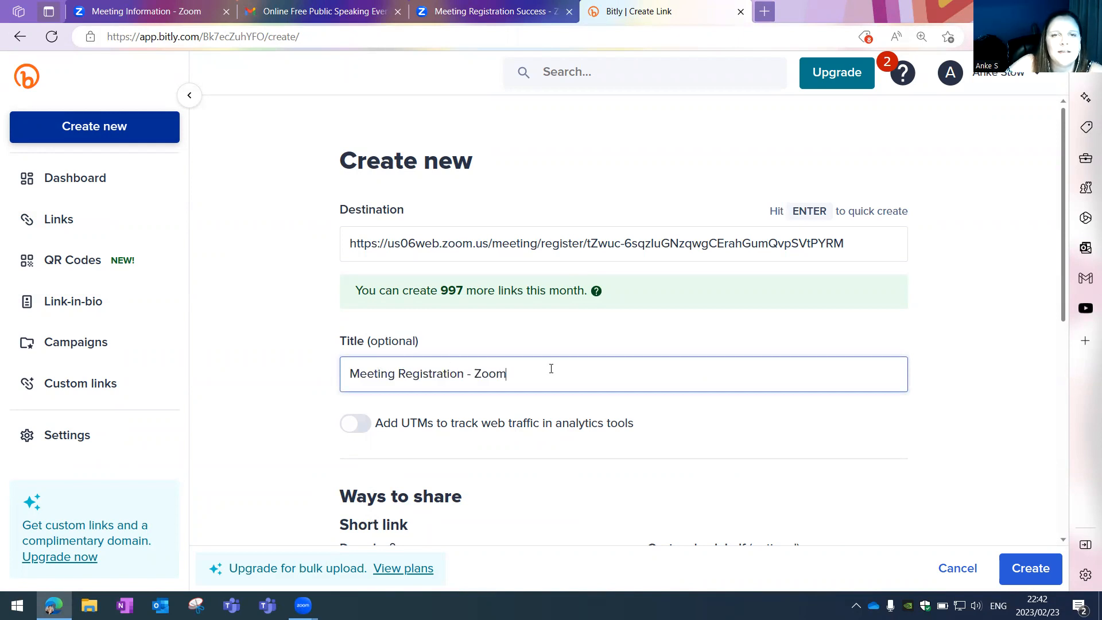
left_click_drag(524, 376, 347, 376)
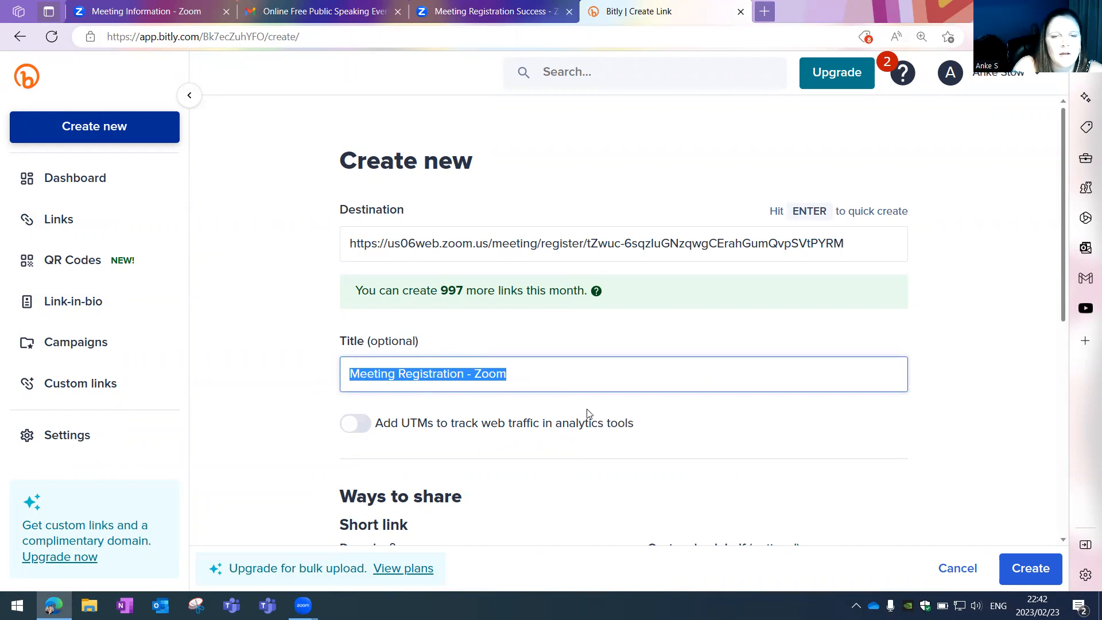
type("Open Society")
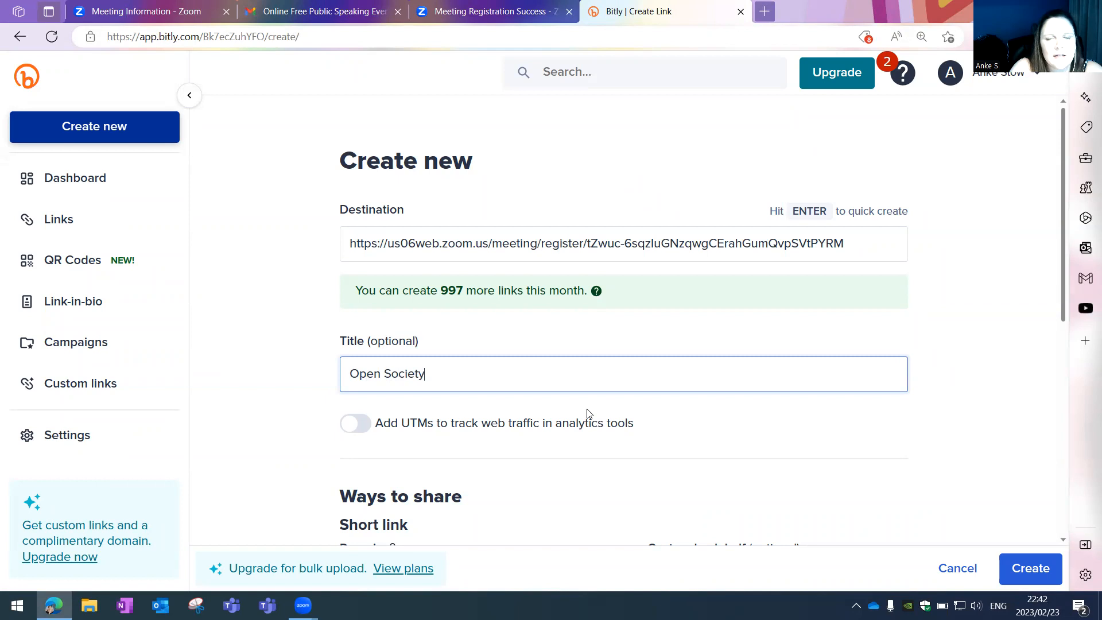
type(" P")
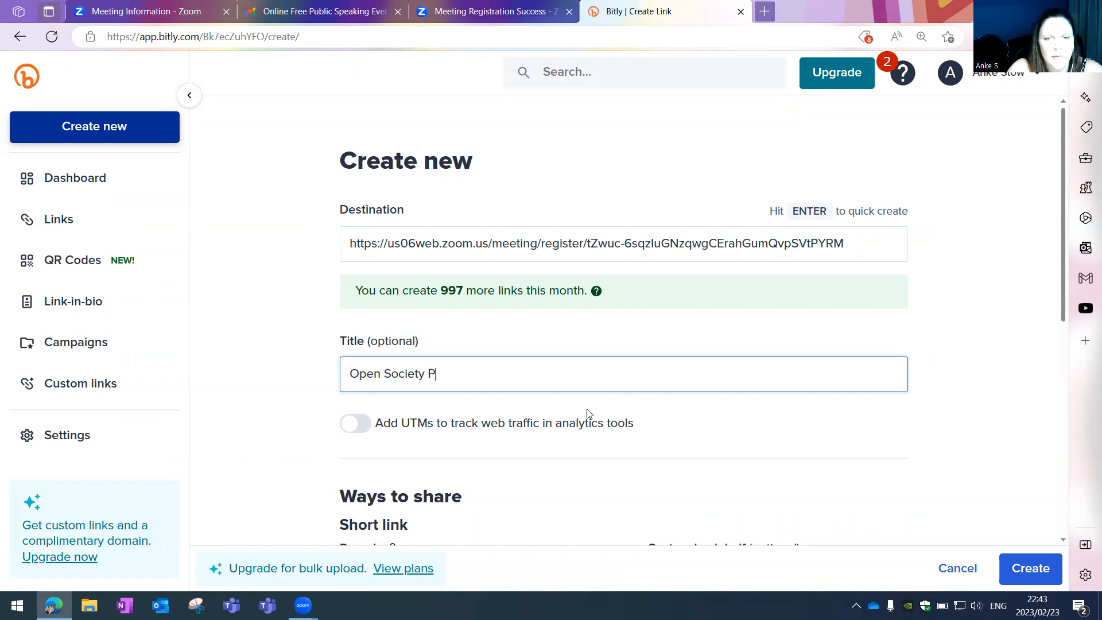
type("ublic Speaking event")
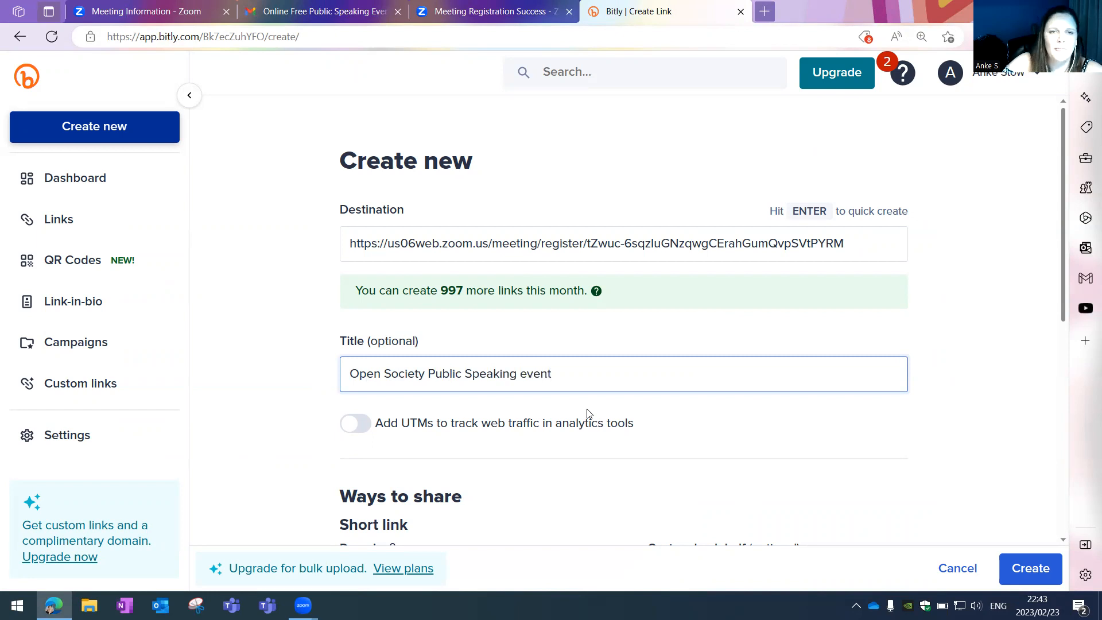
scroll(587, 413, "down", 3)
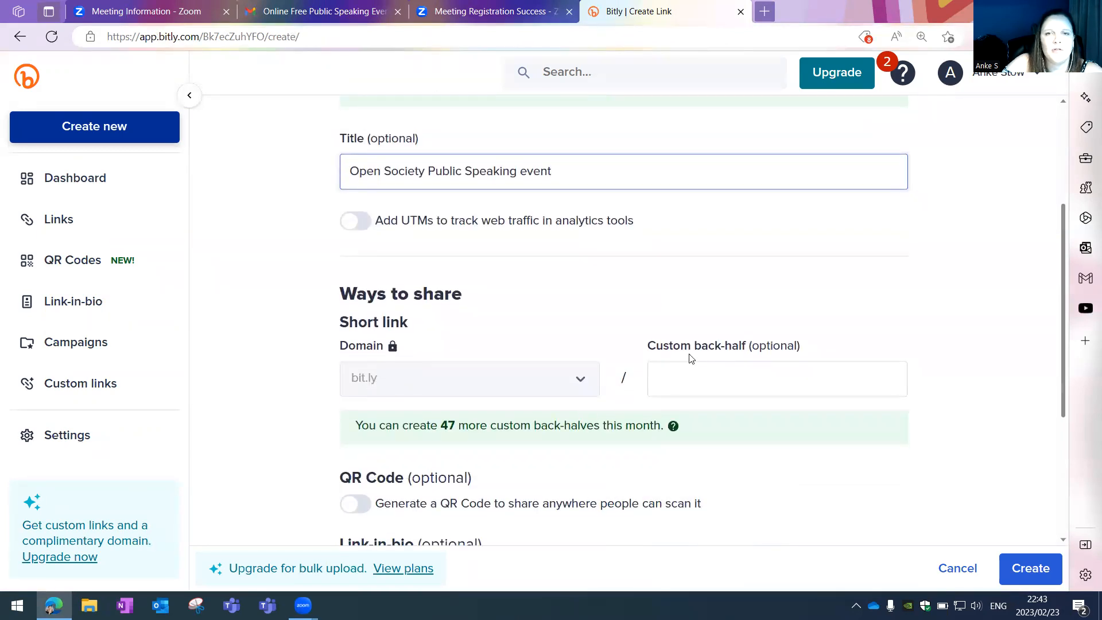
- Close the Zoom registration success tab and dismiss the Copy Meeting Invitation dialog
left_click_drag(651, 349, 817, 350)
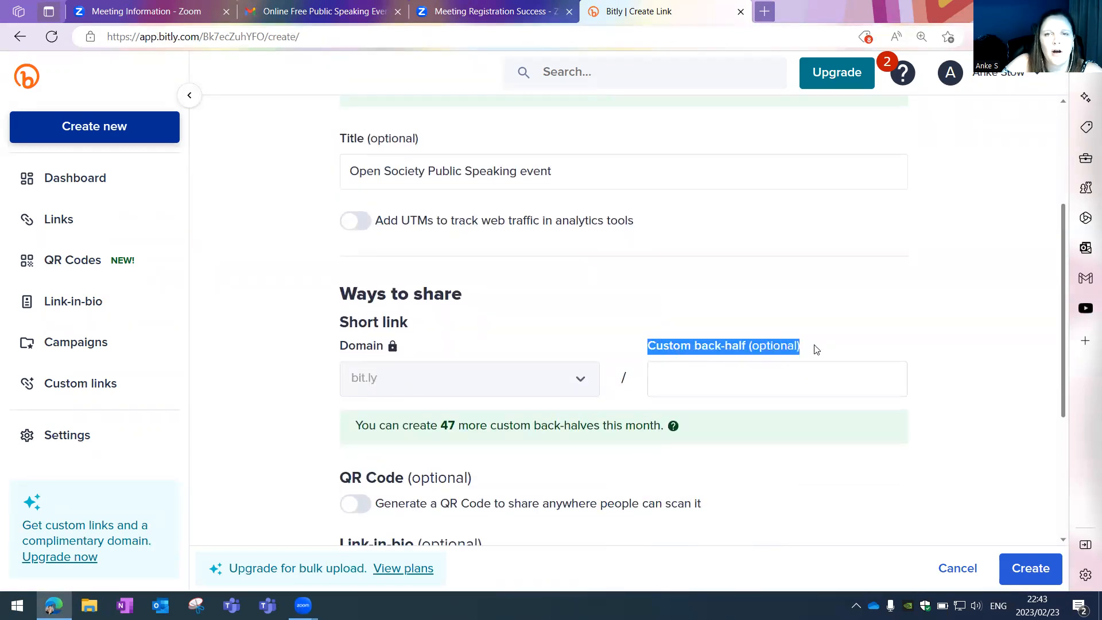
left_click(696, 375)
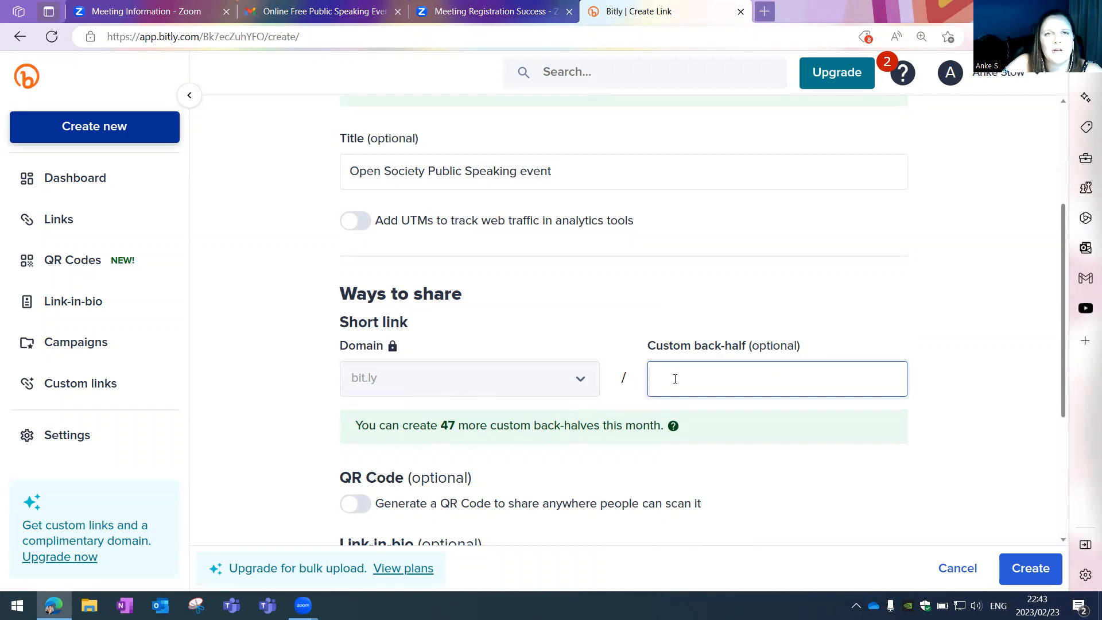
left_click(494, 13)
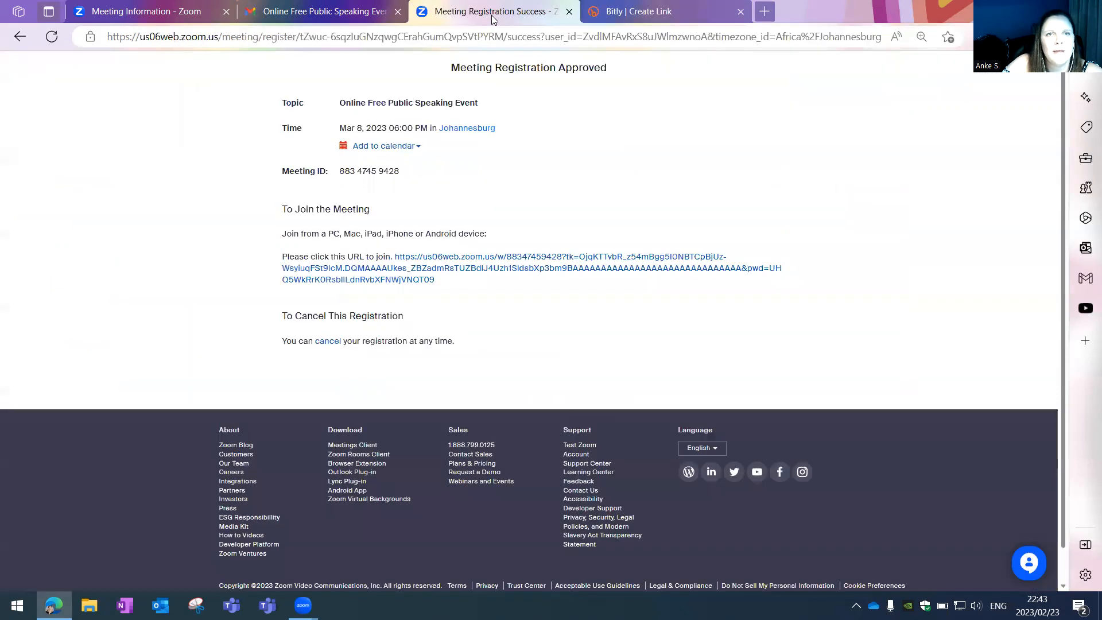
left_click(569, 11)
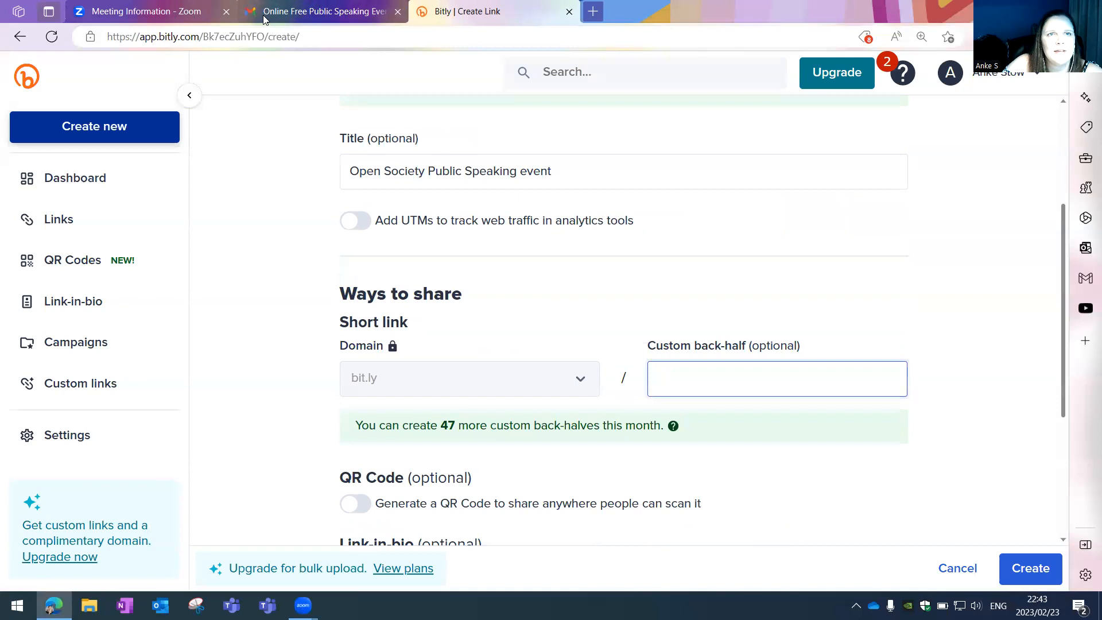
left_click(157, 16)
left_click(670, 419)
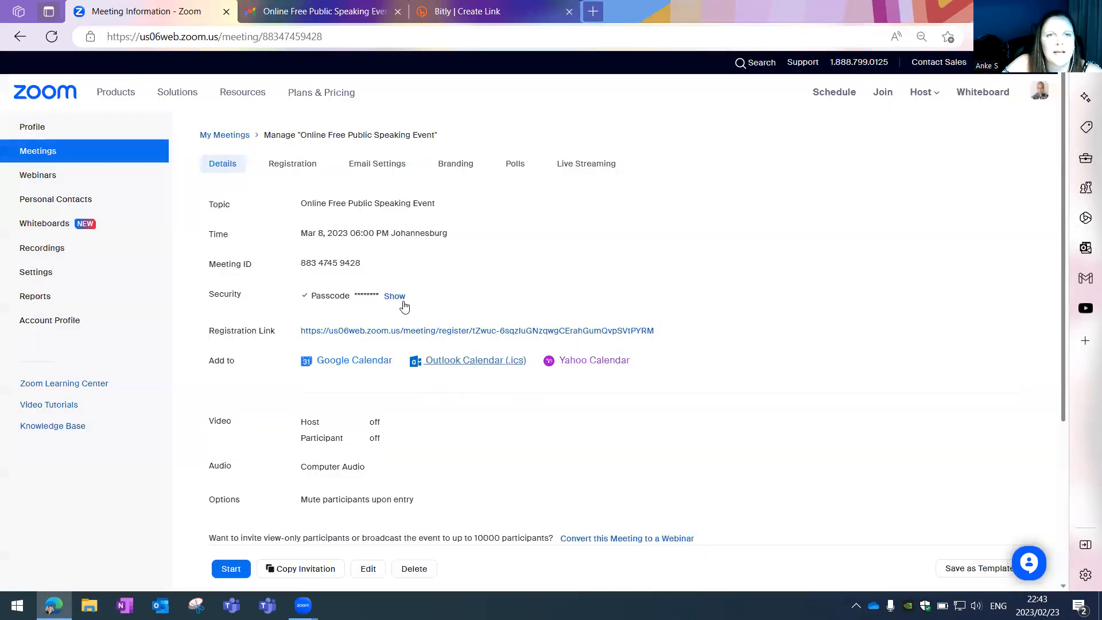
left_click(480, 13)
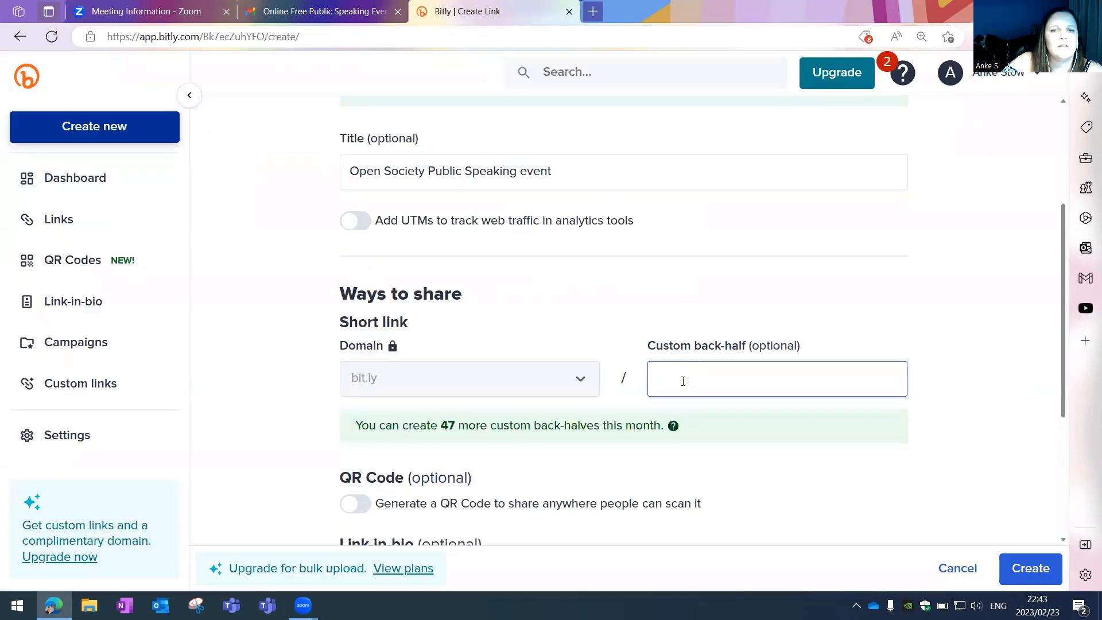
- Set the link's custom back-half to 'OpenSociety8March'
type("Open")
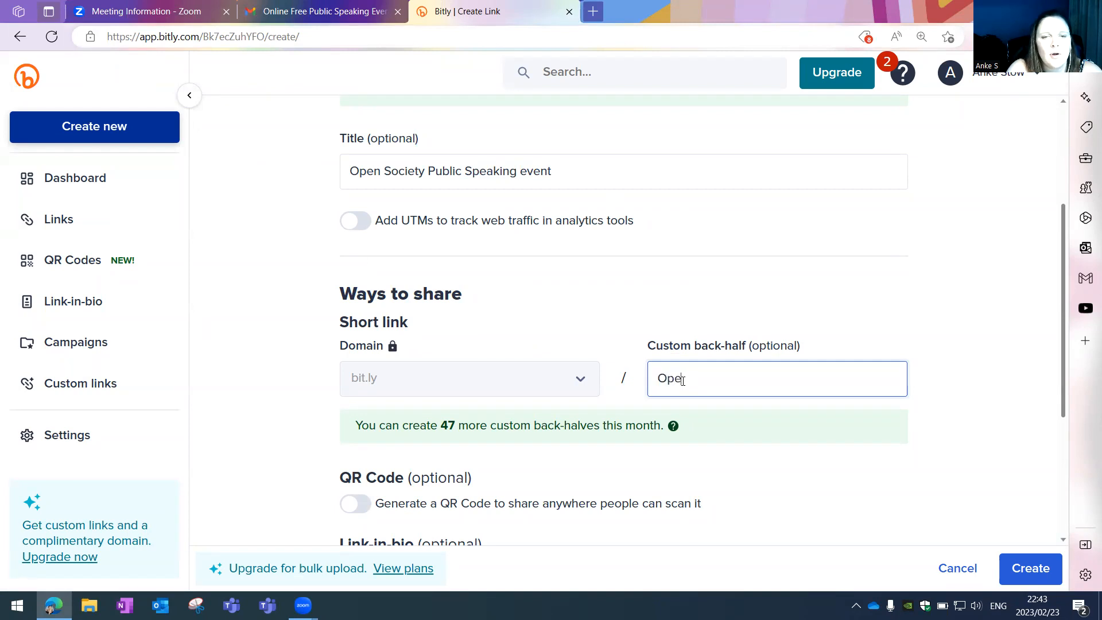
type("Scoiety")
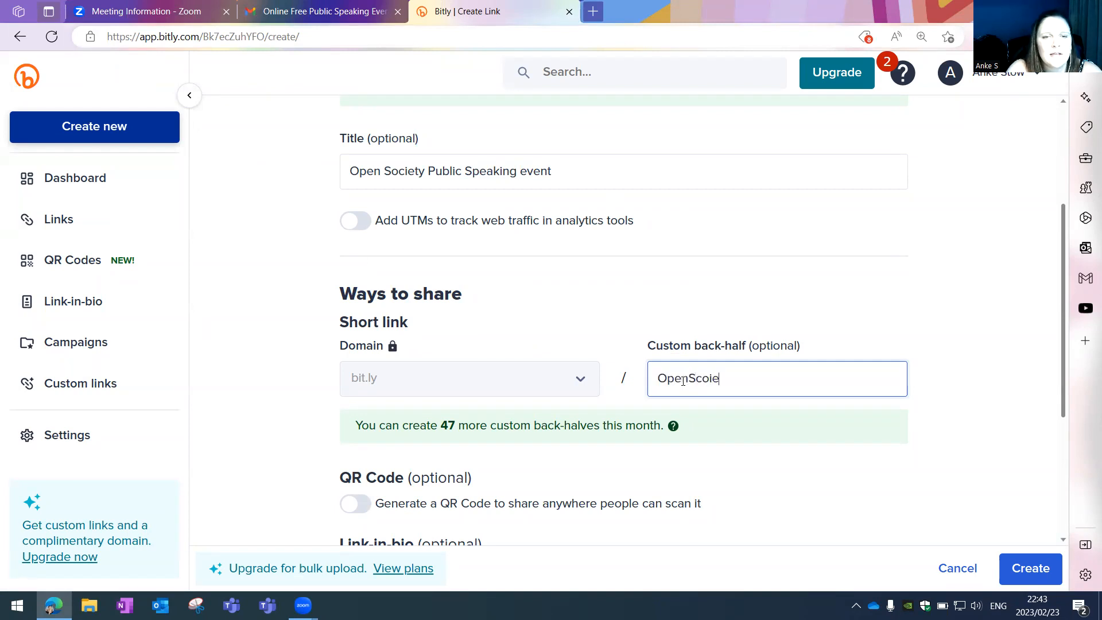
key("BackSpace")
key("BackSpace")
key("BackSpace")
key("BackSpace")
key("BackSpace")
key("BackSpace")
type("ociety")
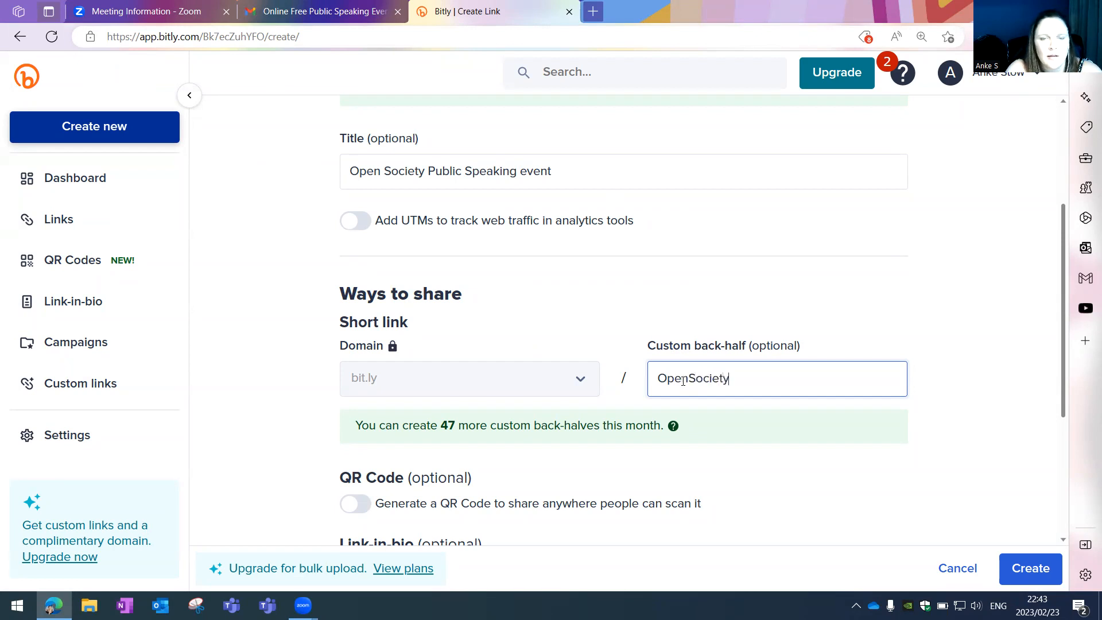
type("8March")
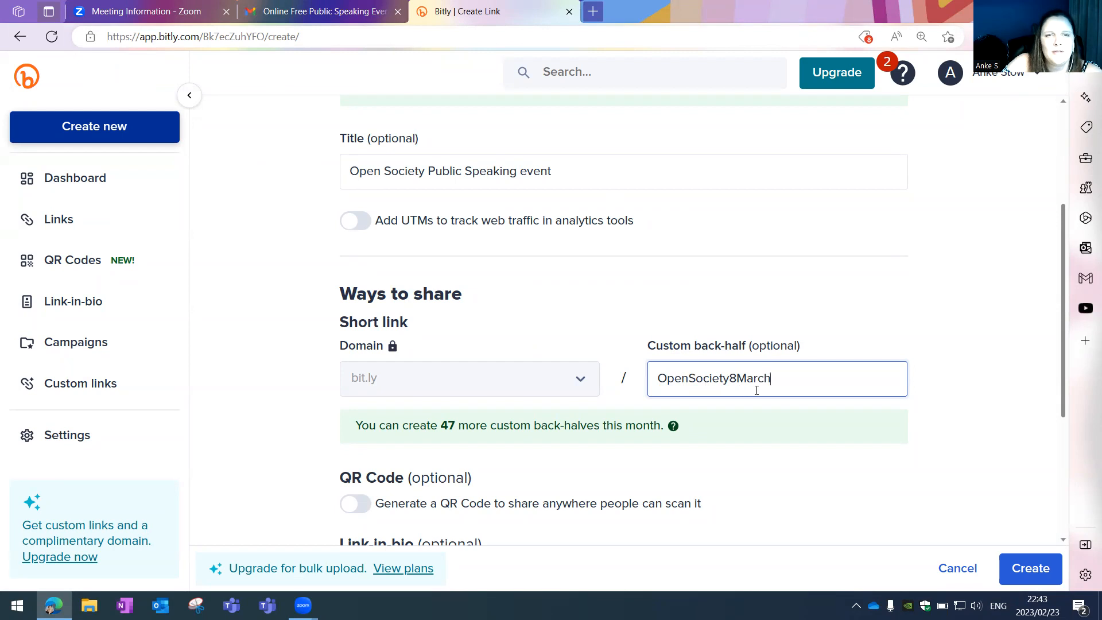
scroll(727, 423, "down", 4)
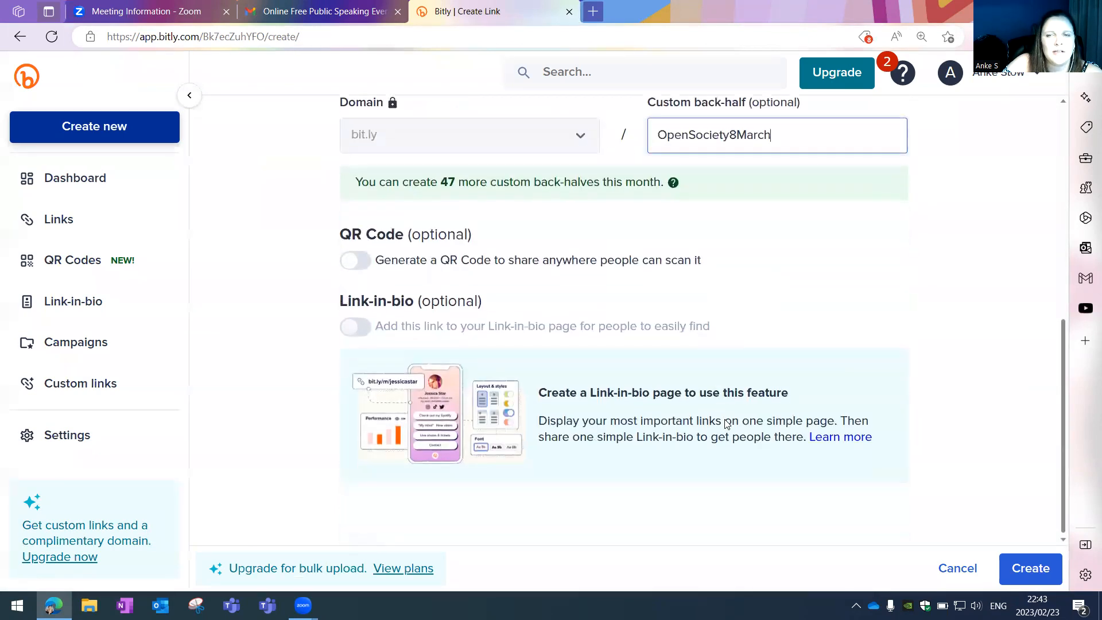
- Create and copy the bit.ly/OpenSociety8March short link, then launch the WhatsApp desktop app
left_click(1030, 568)
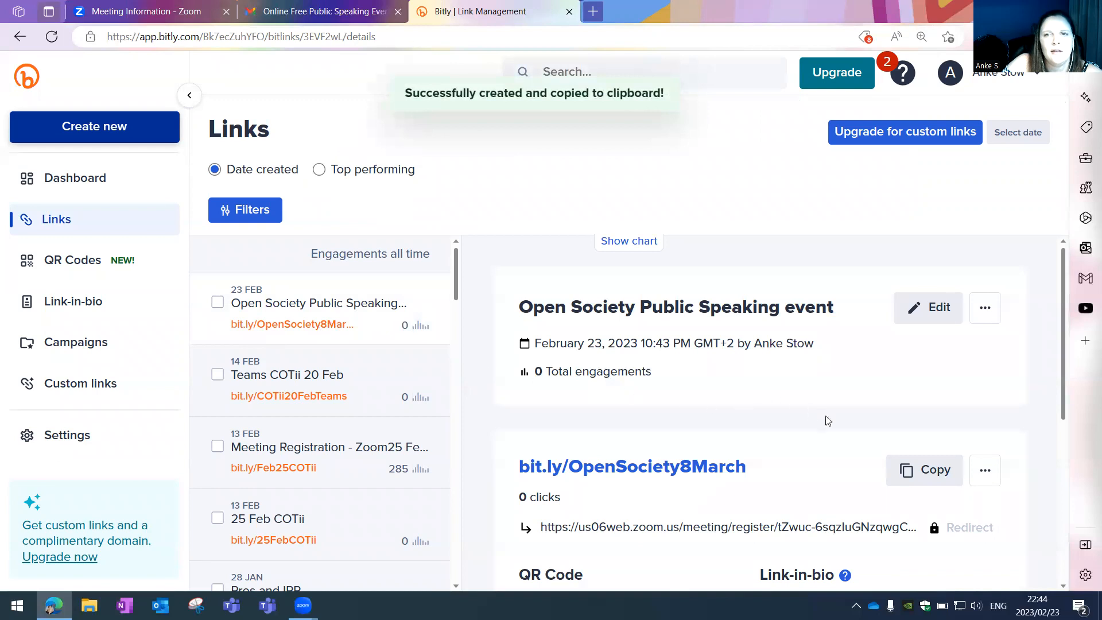
left_click(927, 468)
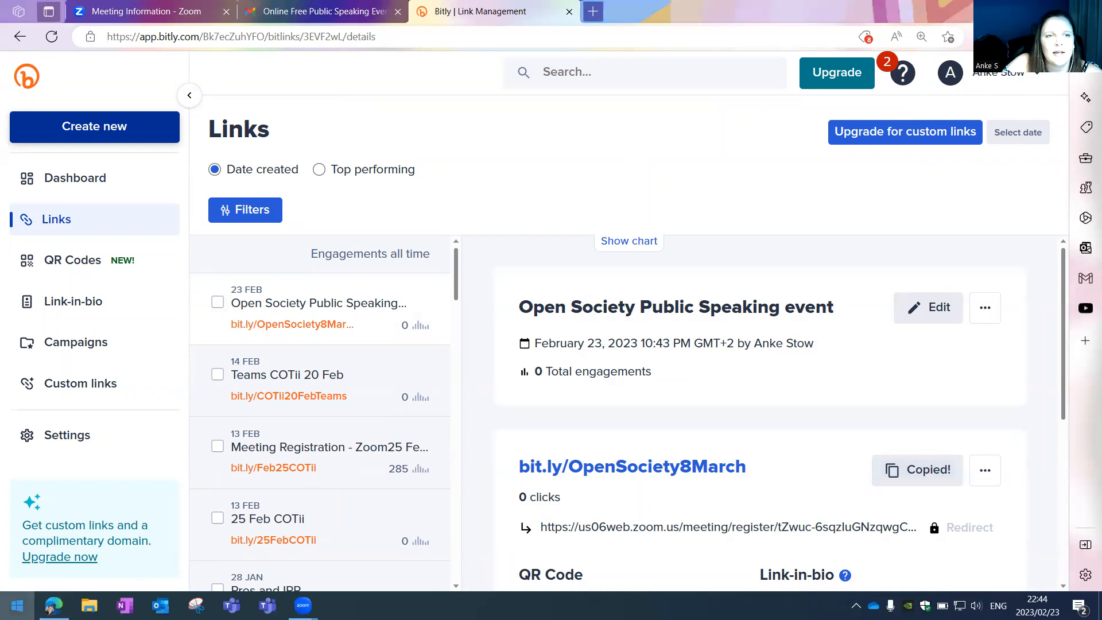
left_click(17, 605)
left_click(359, 554)
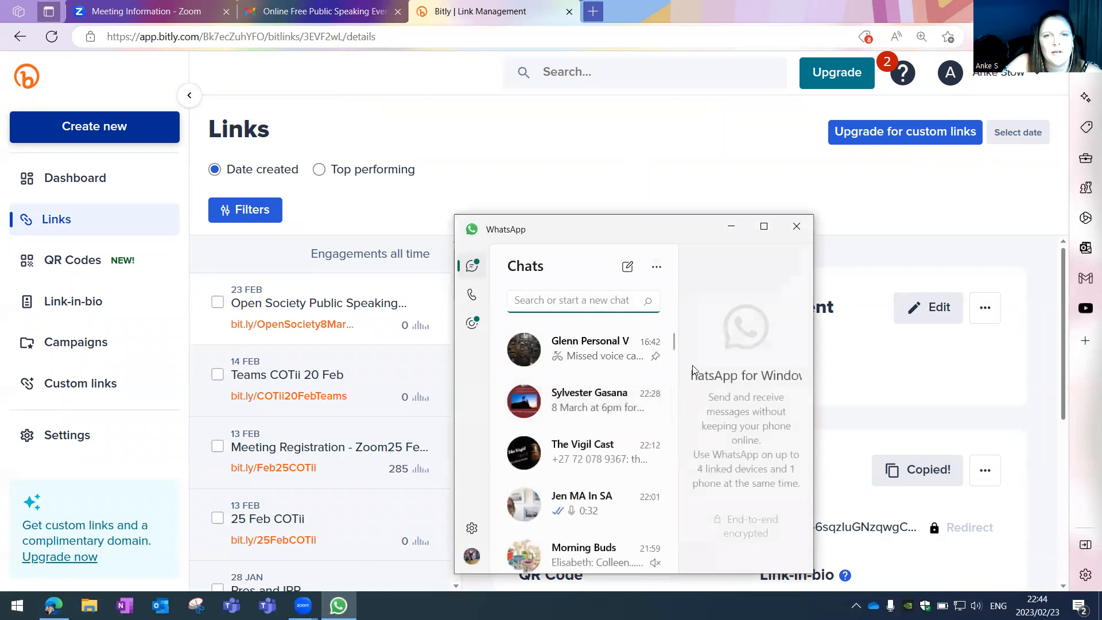
left_click(589, 394)
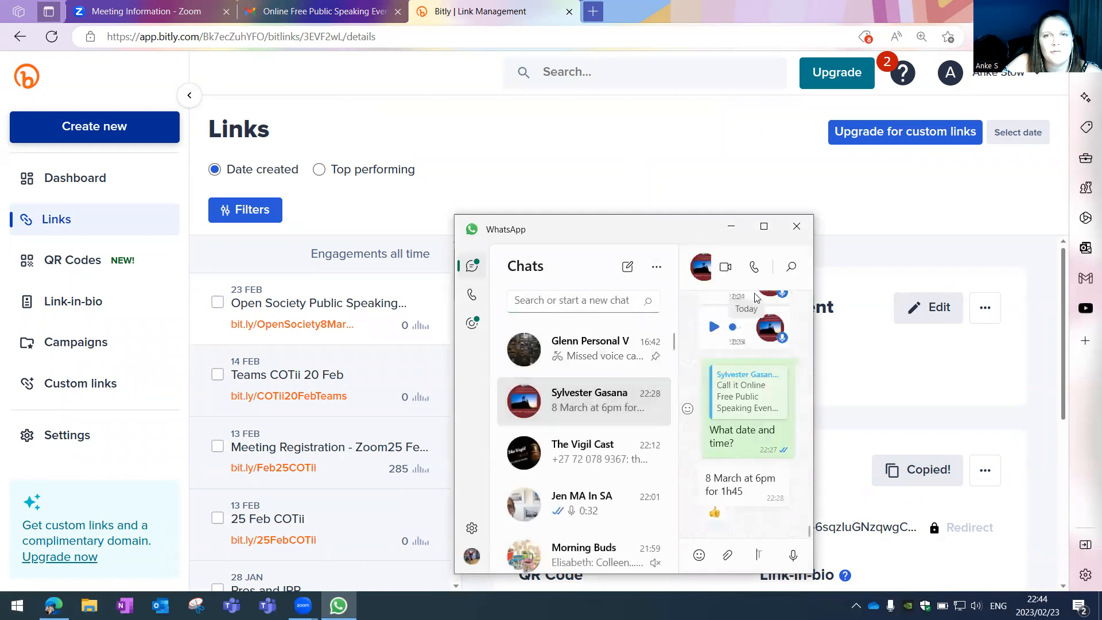
left_click(764, 226)
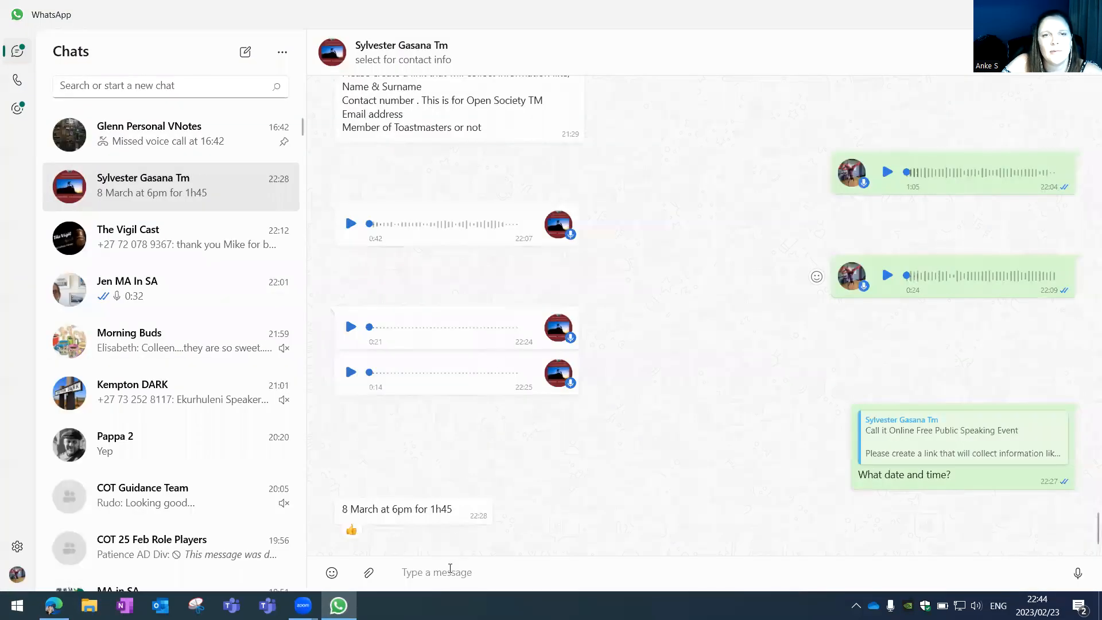
key("ctrl+v")
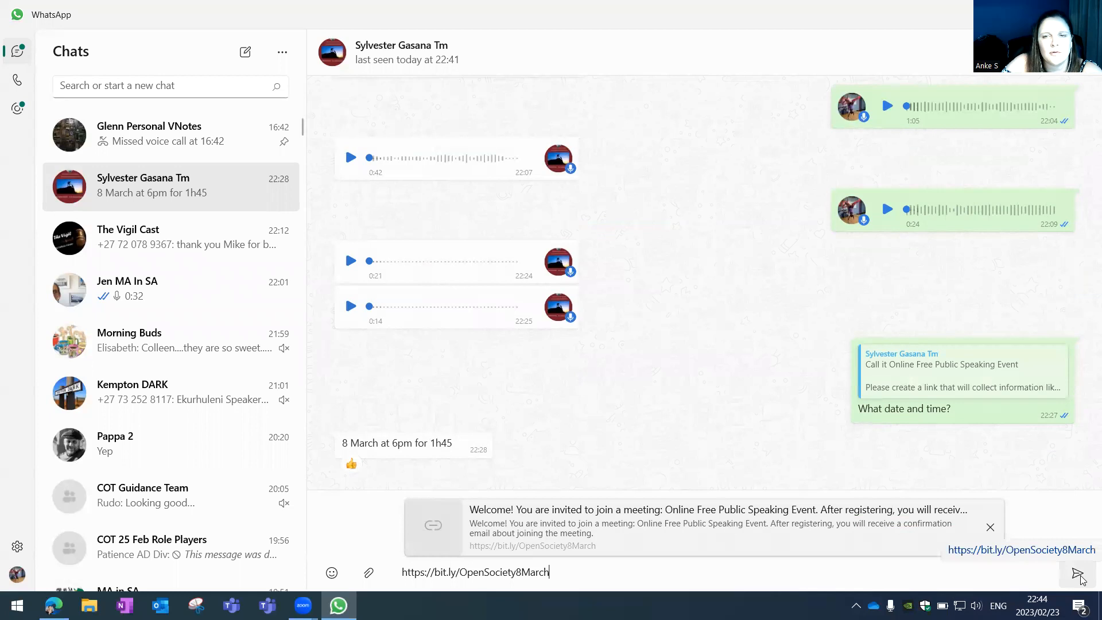
left_click(1078, 574)
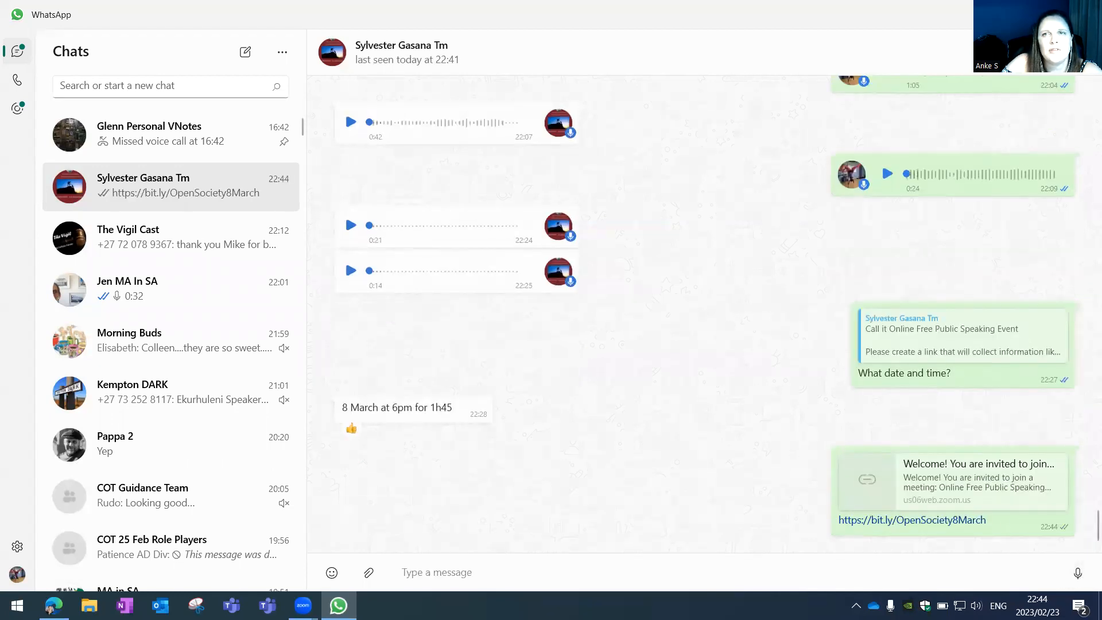
left_click(1021, 11)
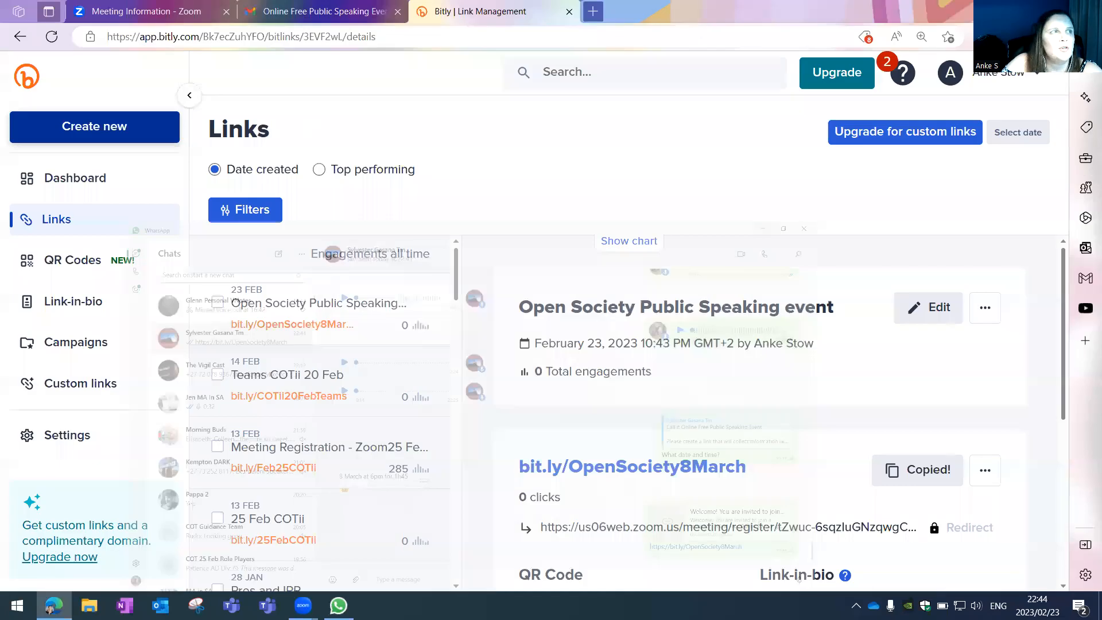